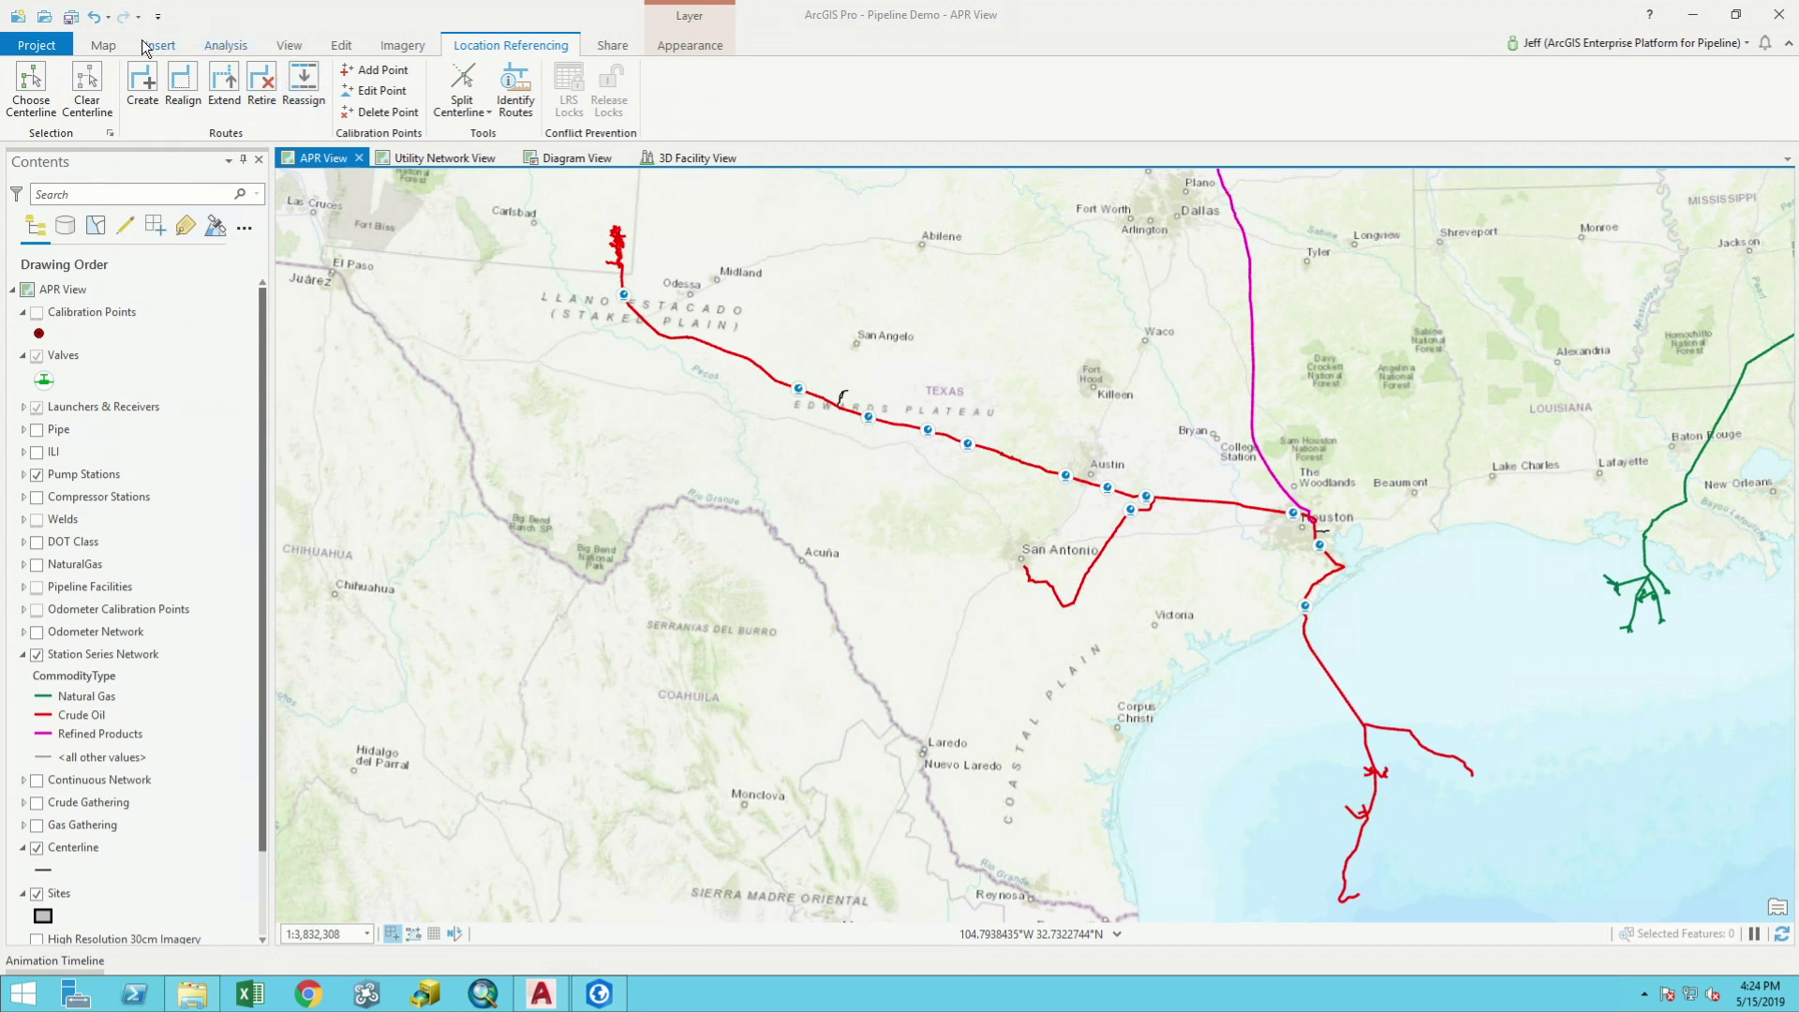
Step: Zoom to the ML-119 bookmark and turn on the Calibration Points layer
click(108, 47)
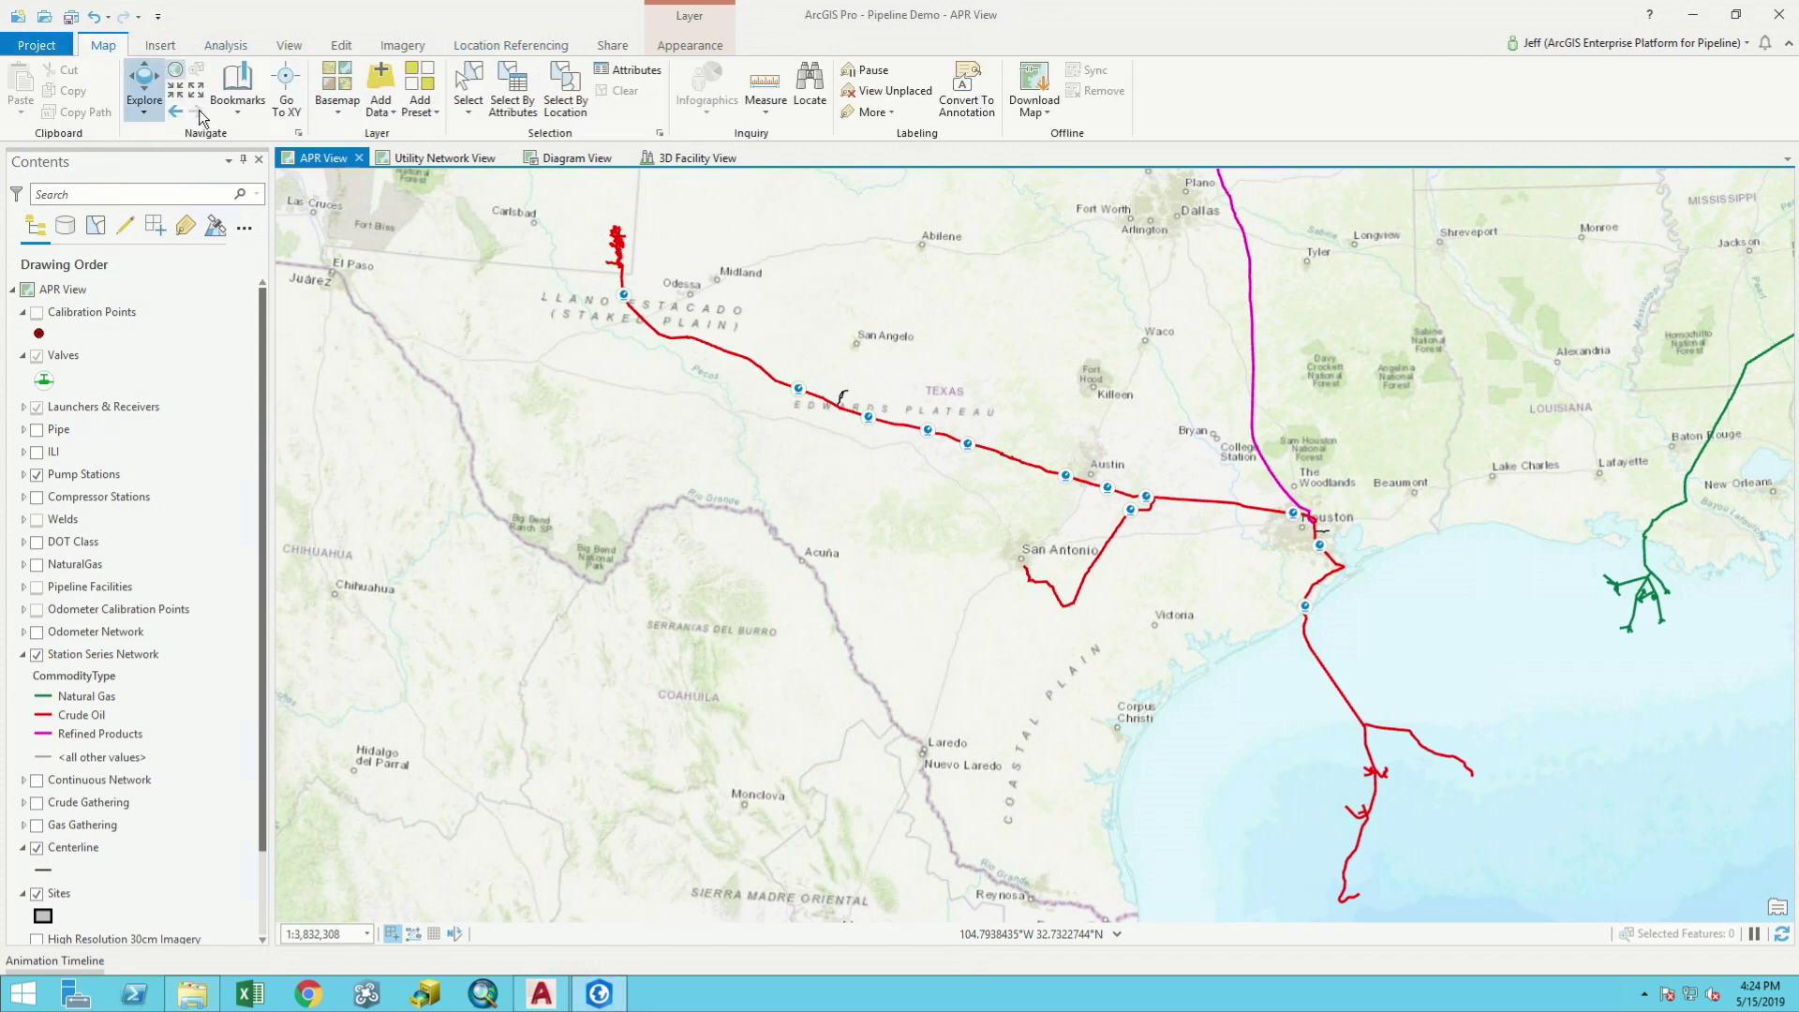
click(245, 110)
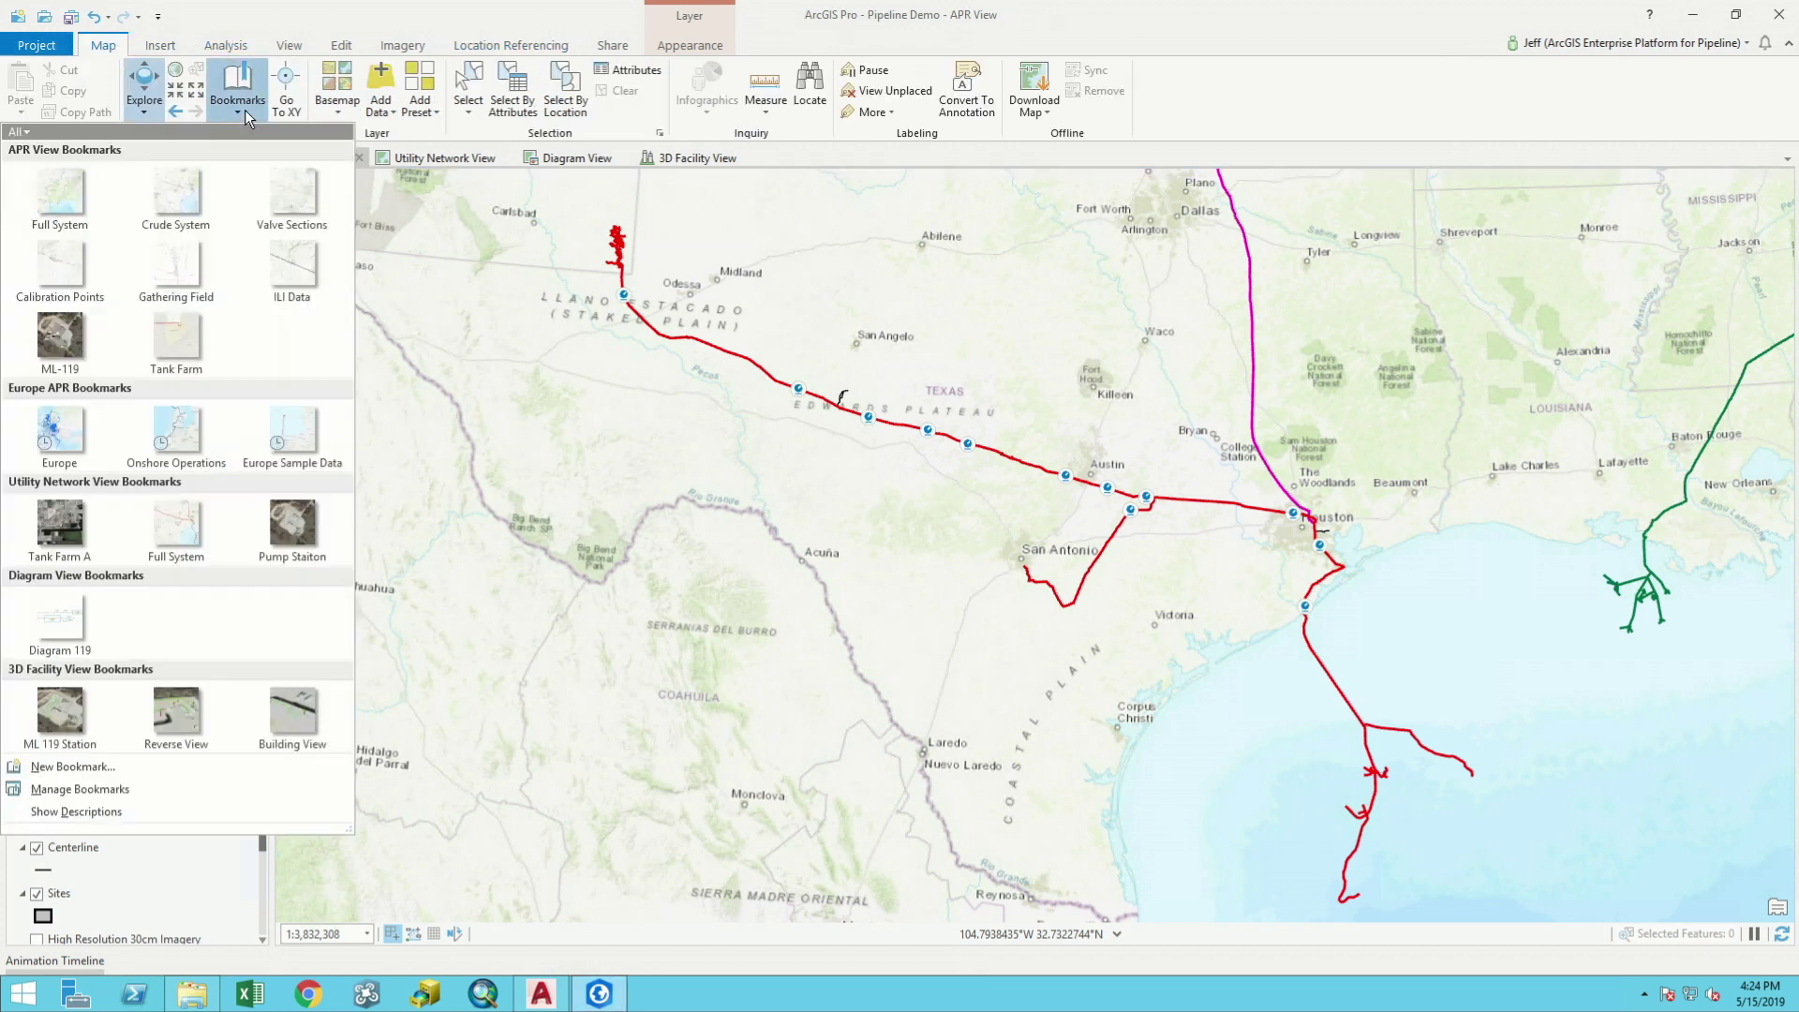
click(61, 329)
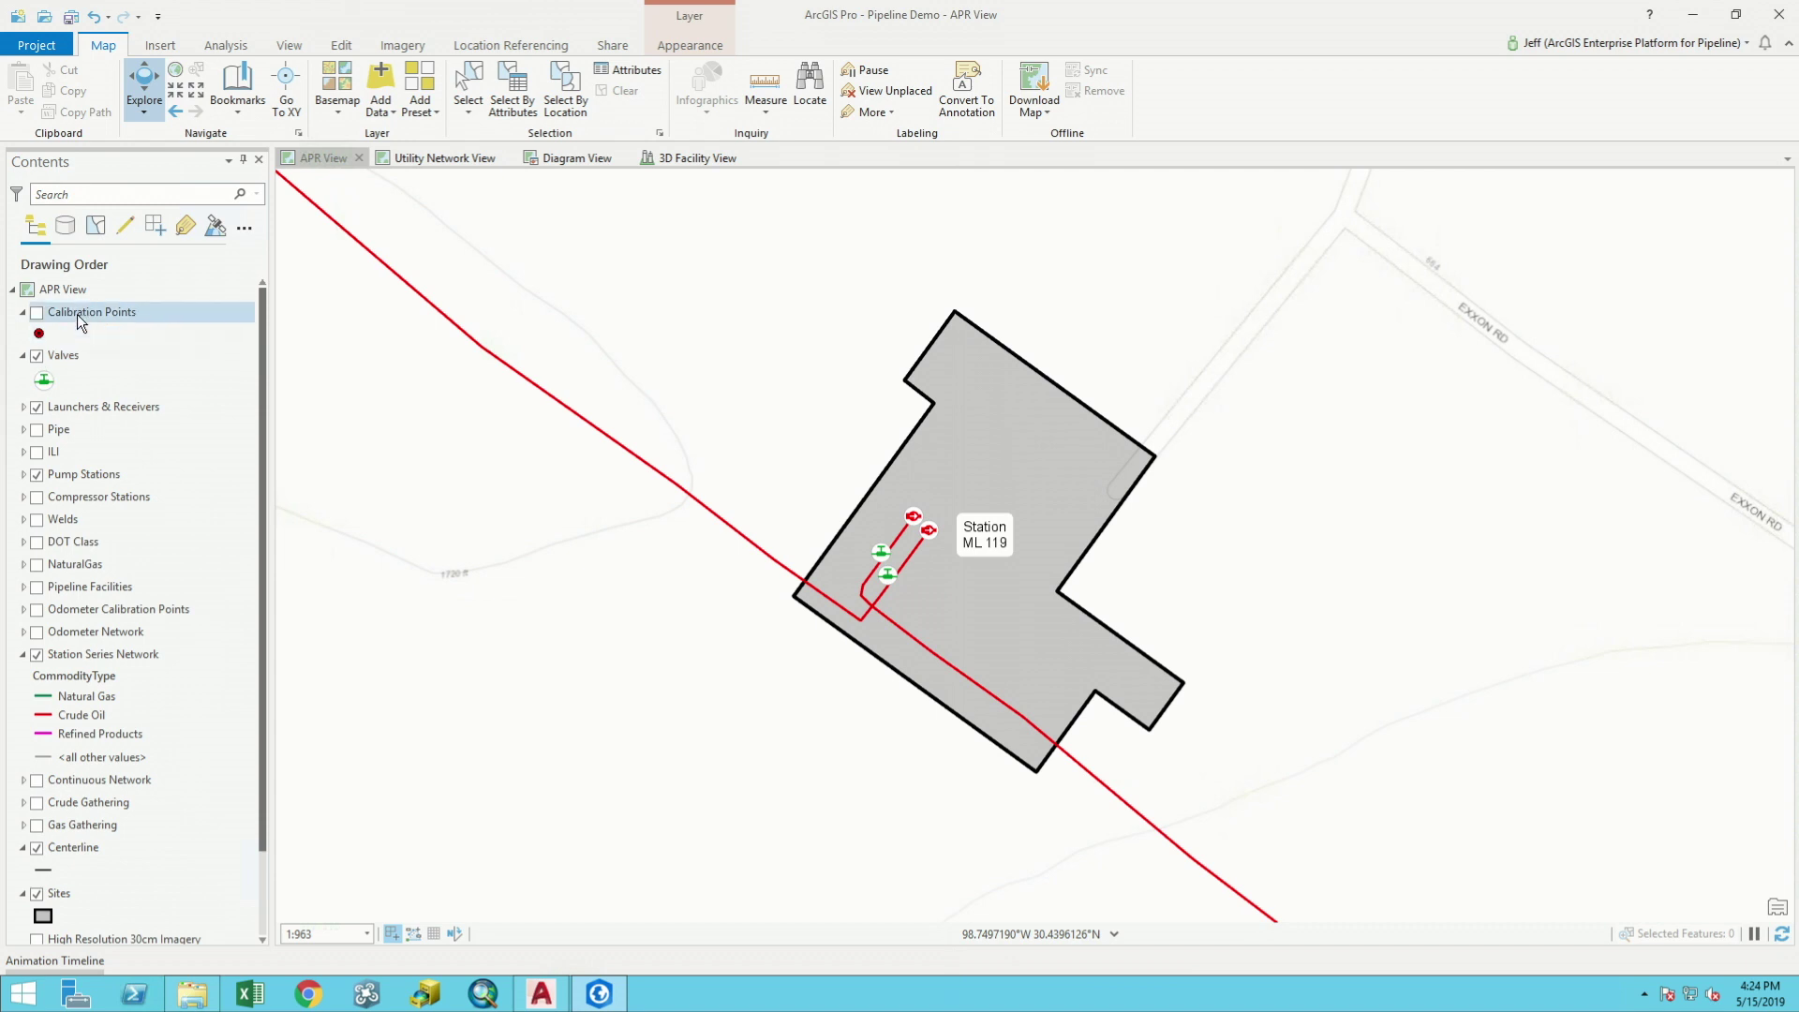
click(38, 312)
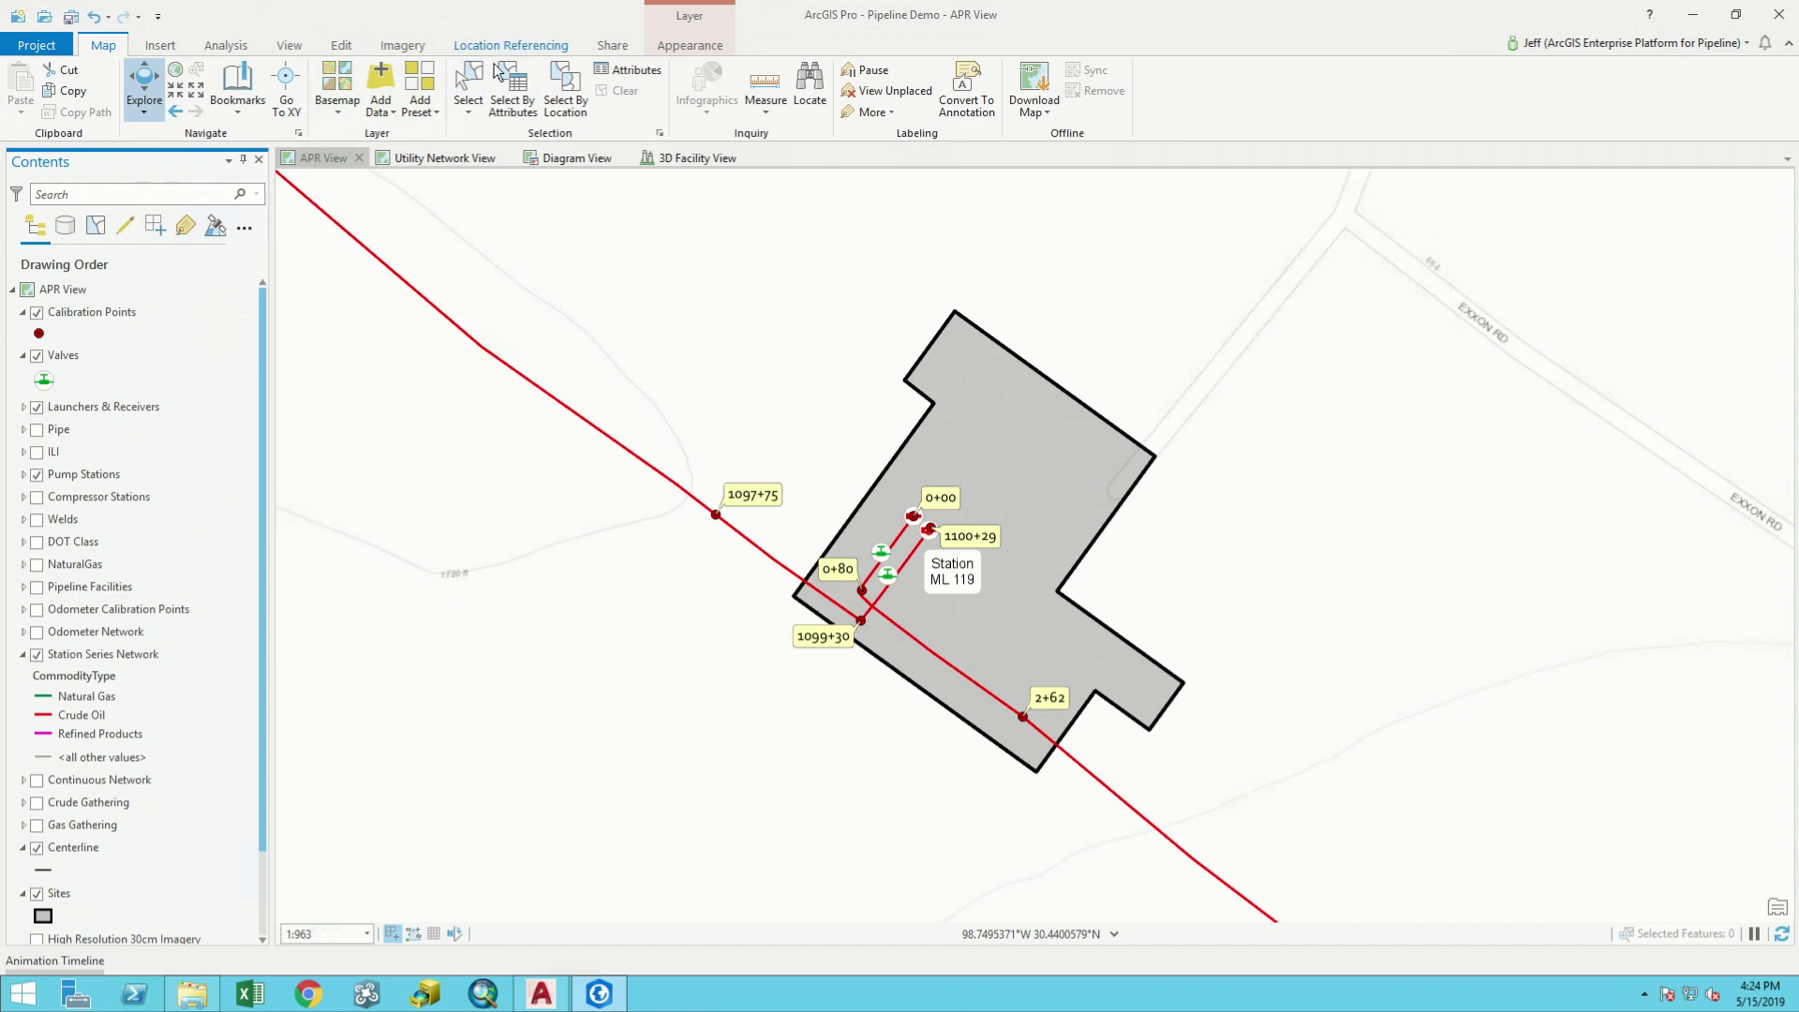
Step: Switch the map to the Utility Network View tab over aerial imagery
click(462, 157)
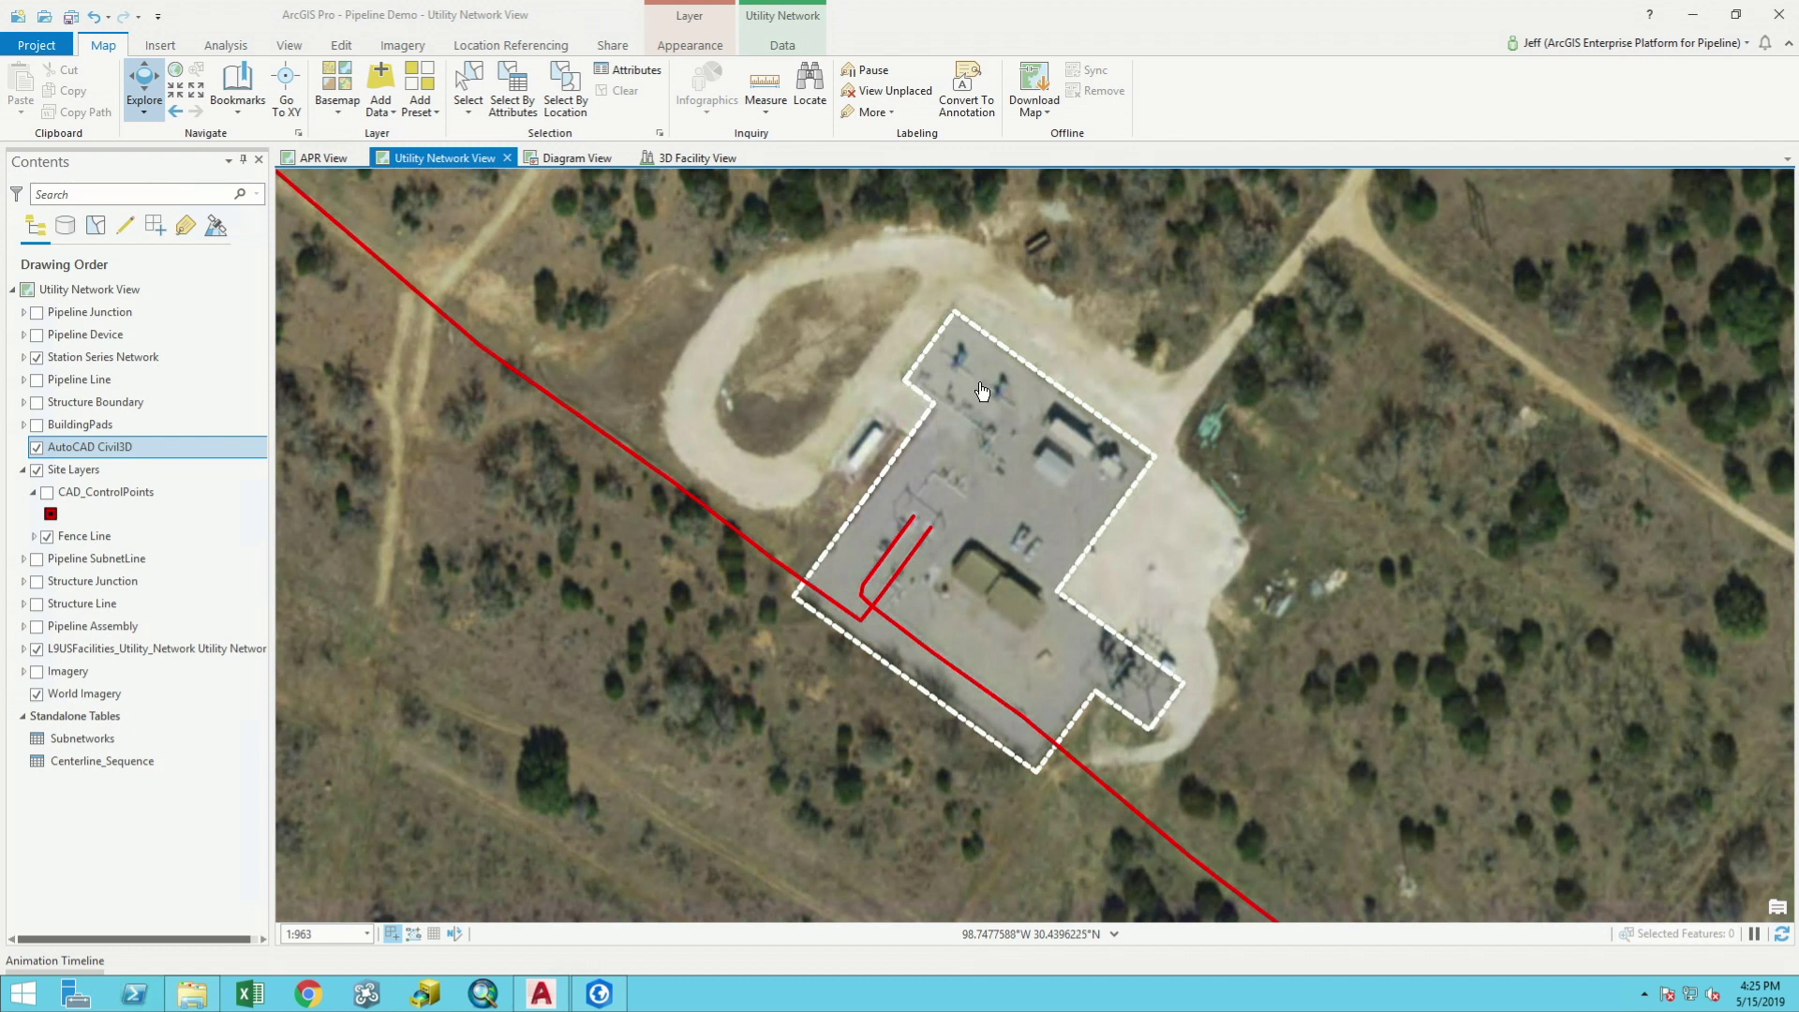
Step: Inspect the Civil3D_SiteDrawing pipe linework in AutoCAD, zooming in and out, then return to ArcGIS Pro
click(536, 996)
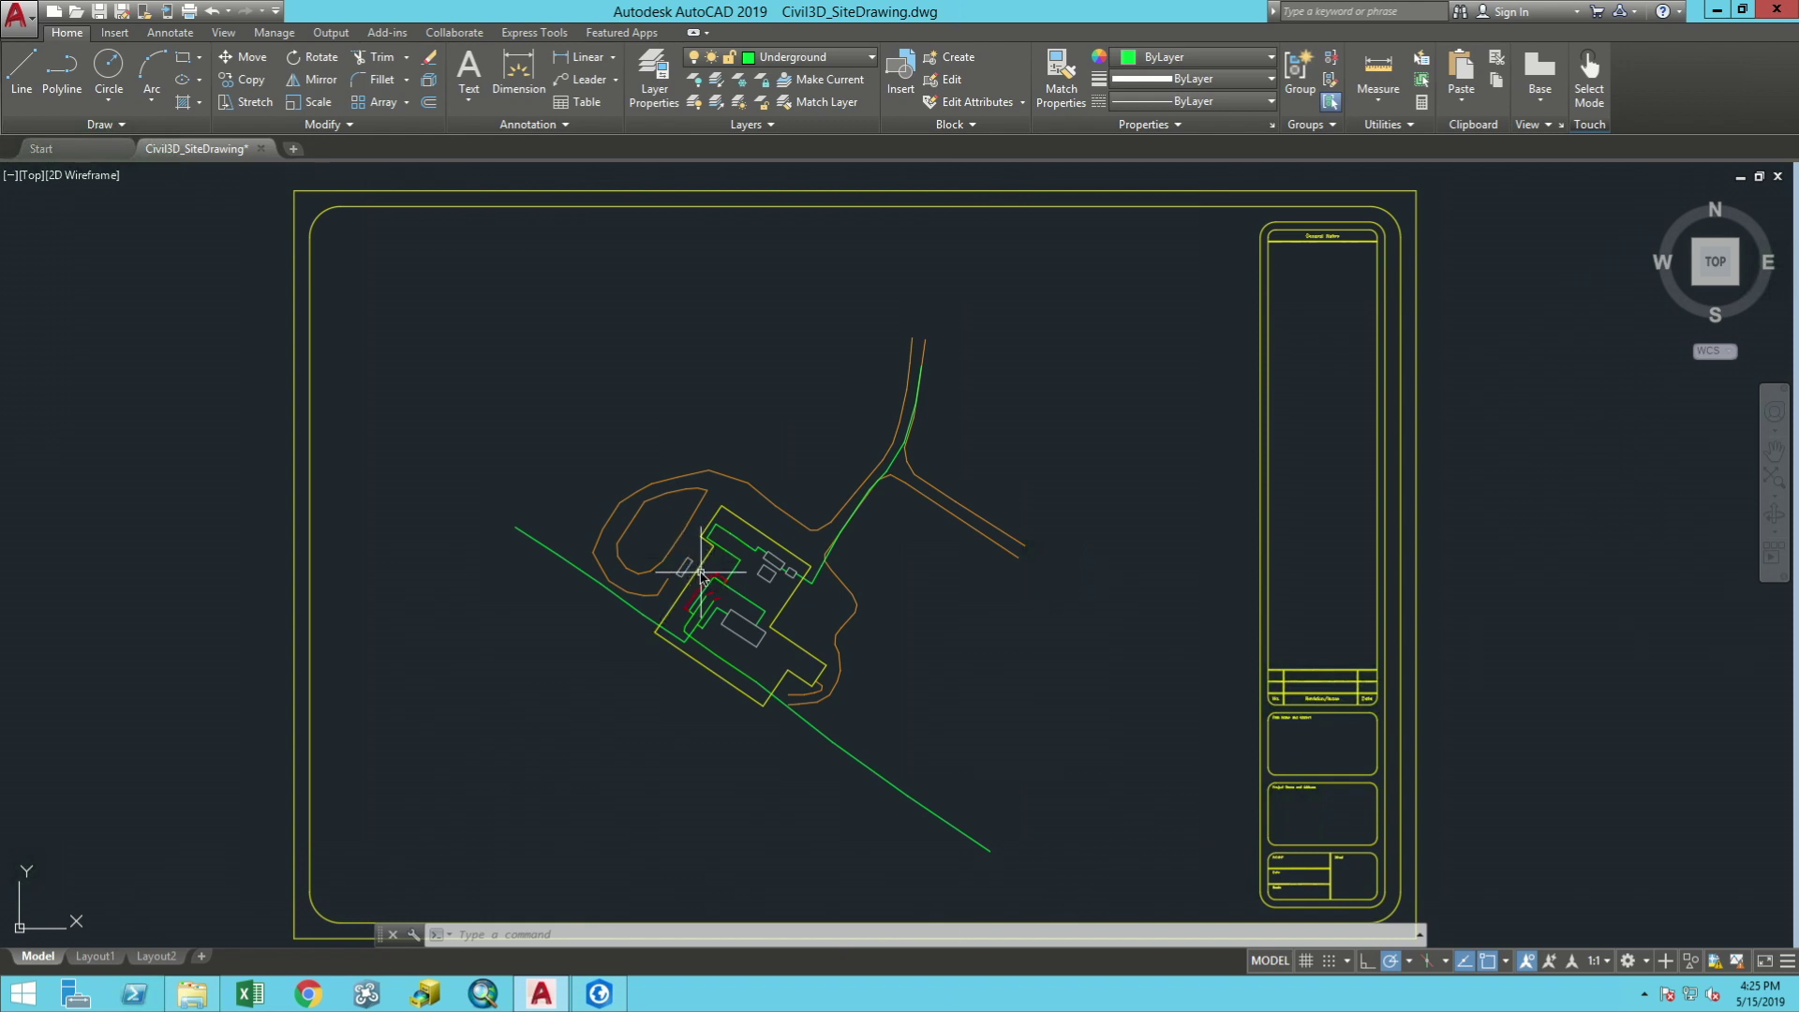
scroll(701, 571, up, 4)
scroll(701, 572, up, 4)
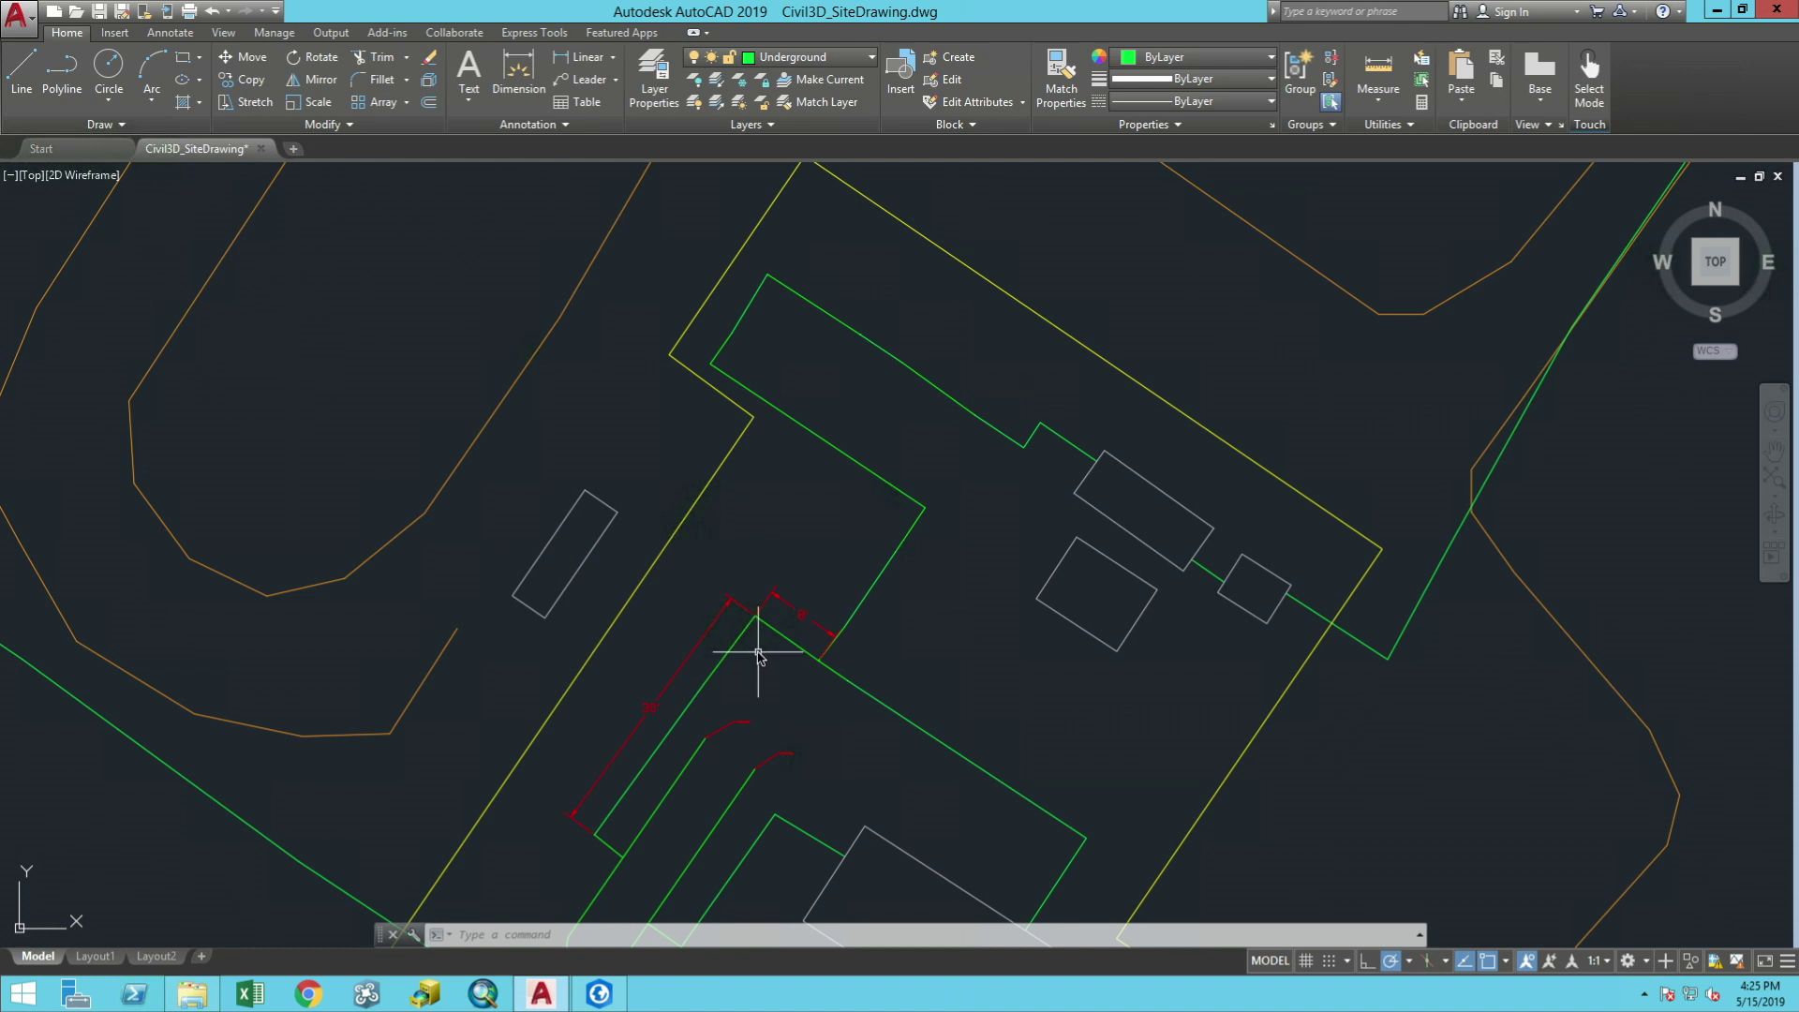
scroll(759, 656, down, 2)
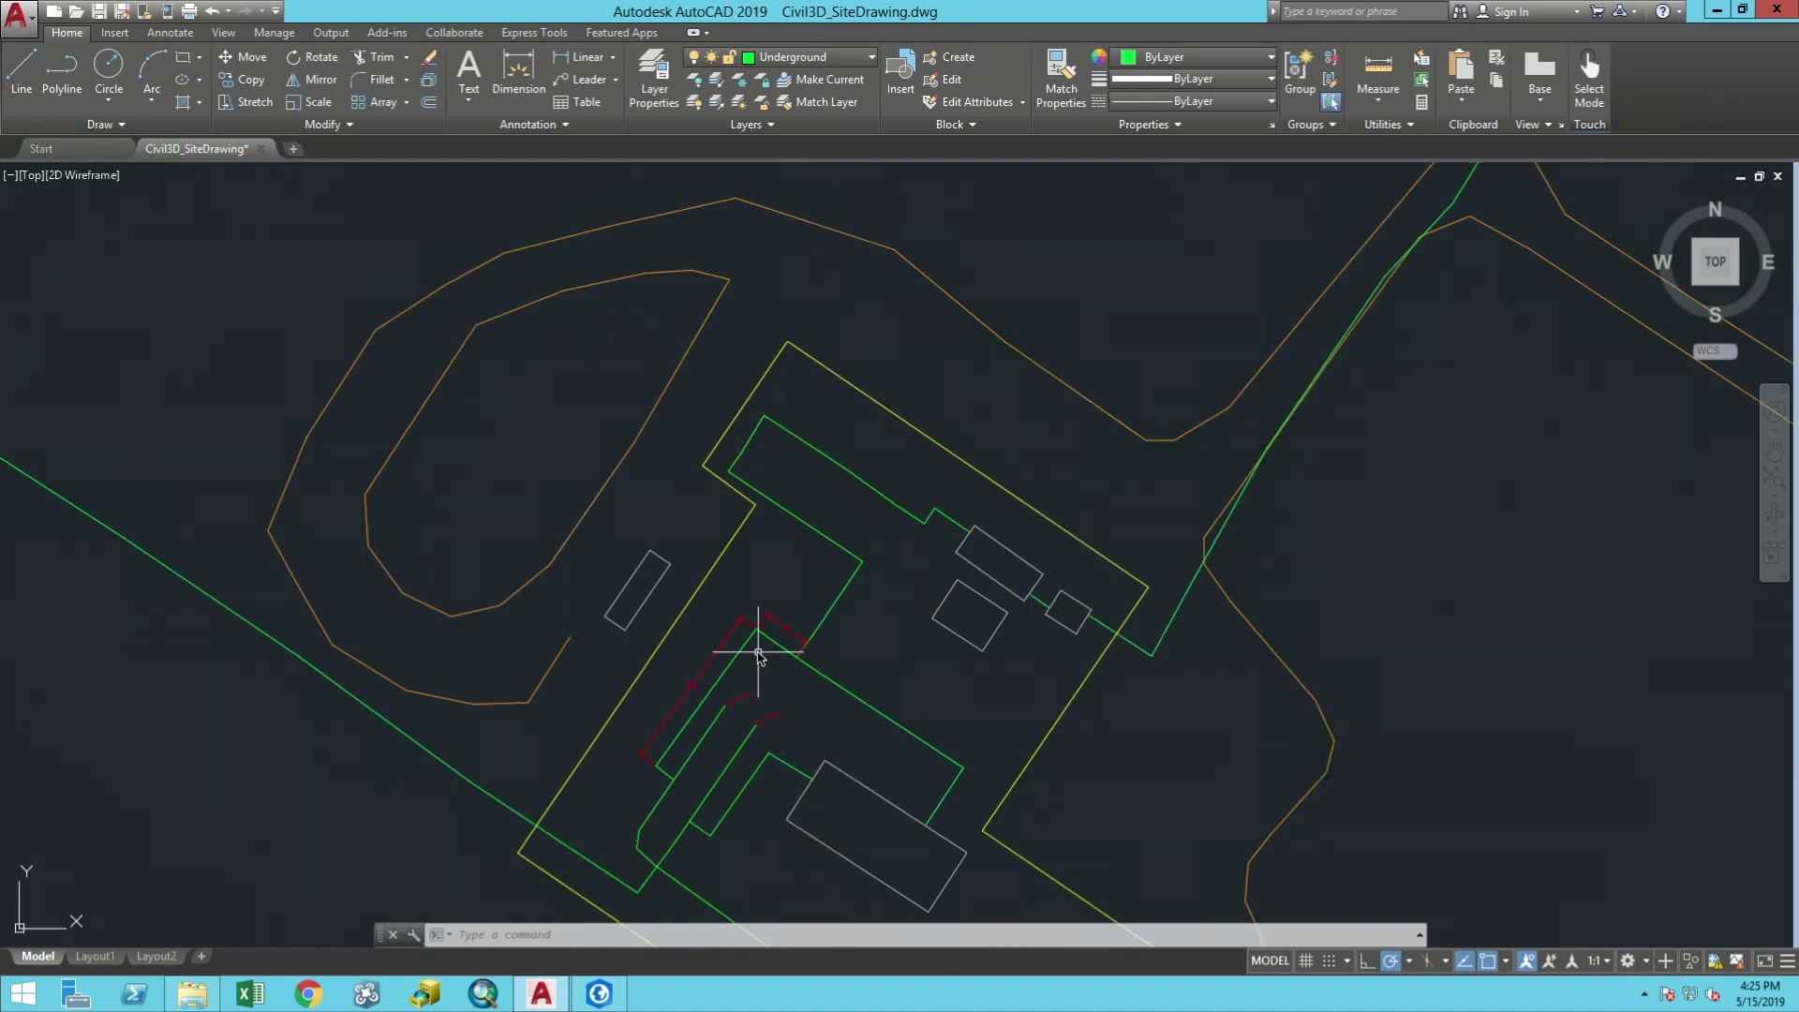
scroll(759, 656, down, 4)
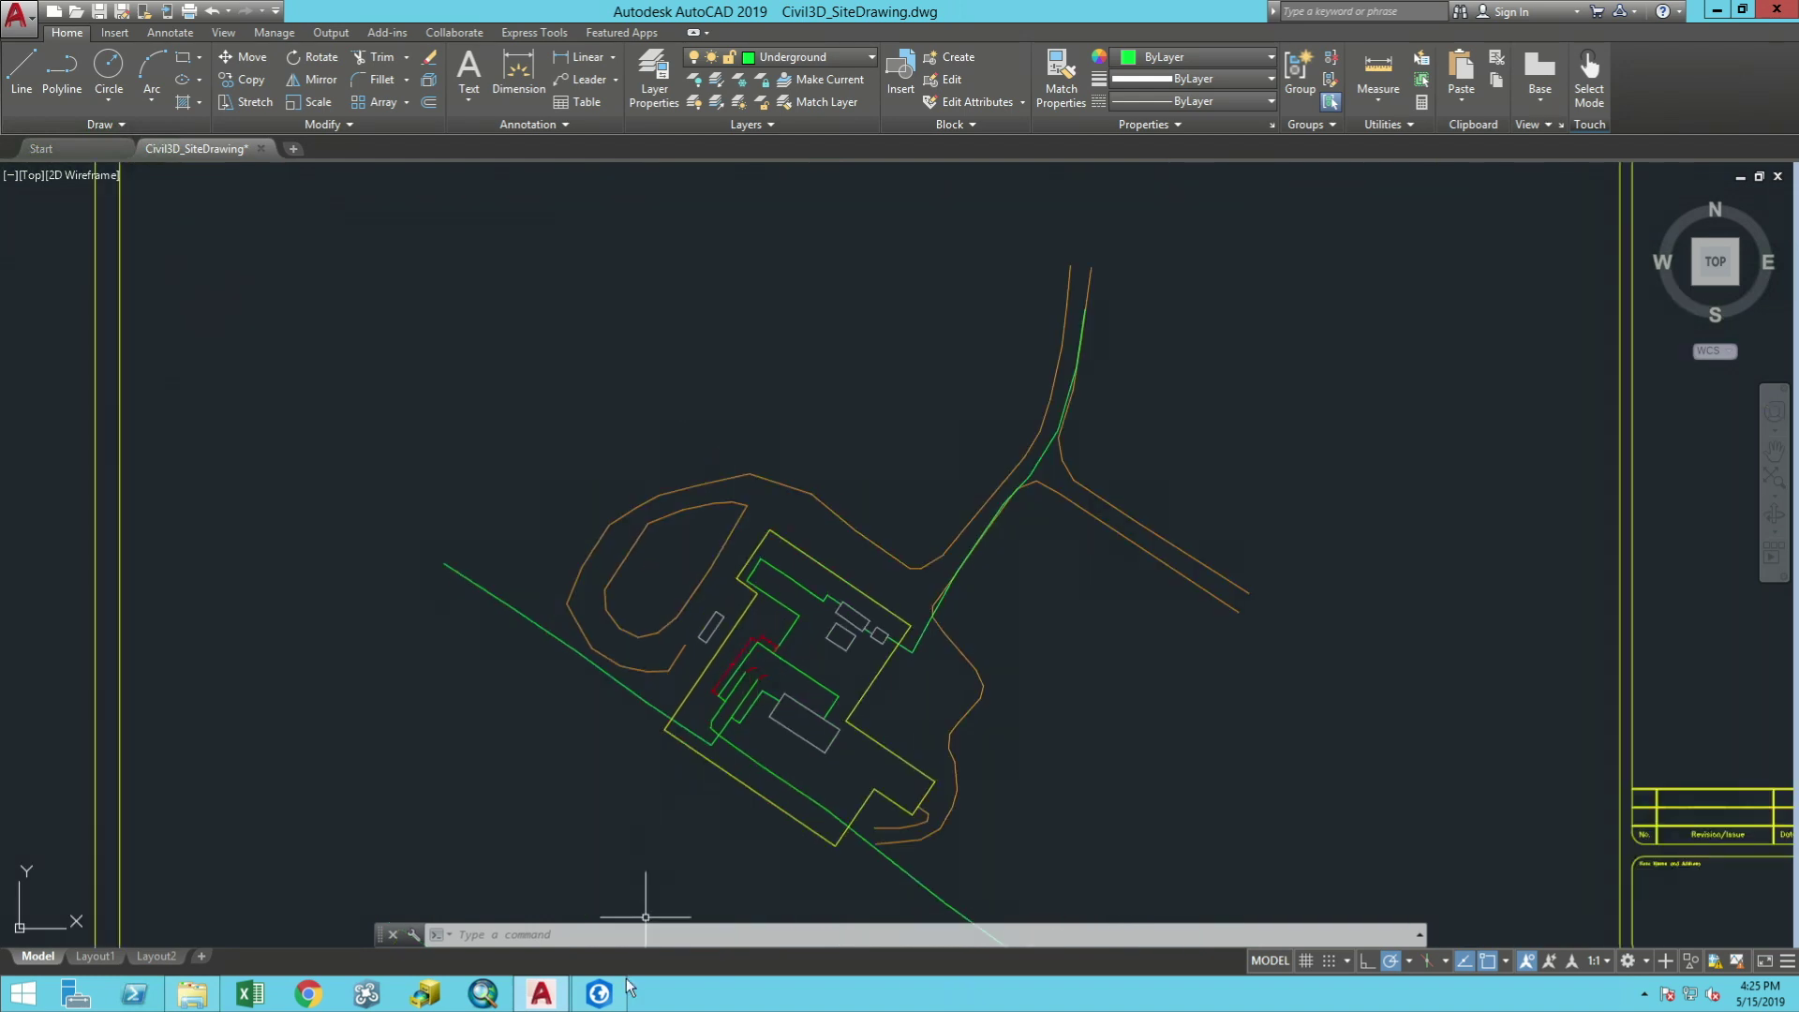
click(599, 993)
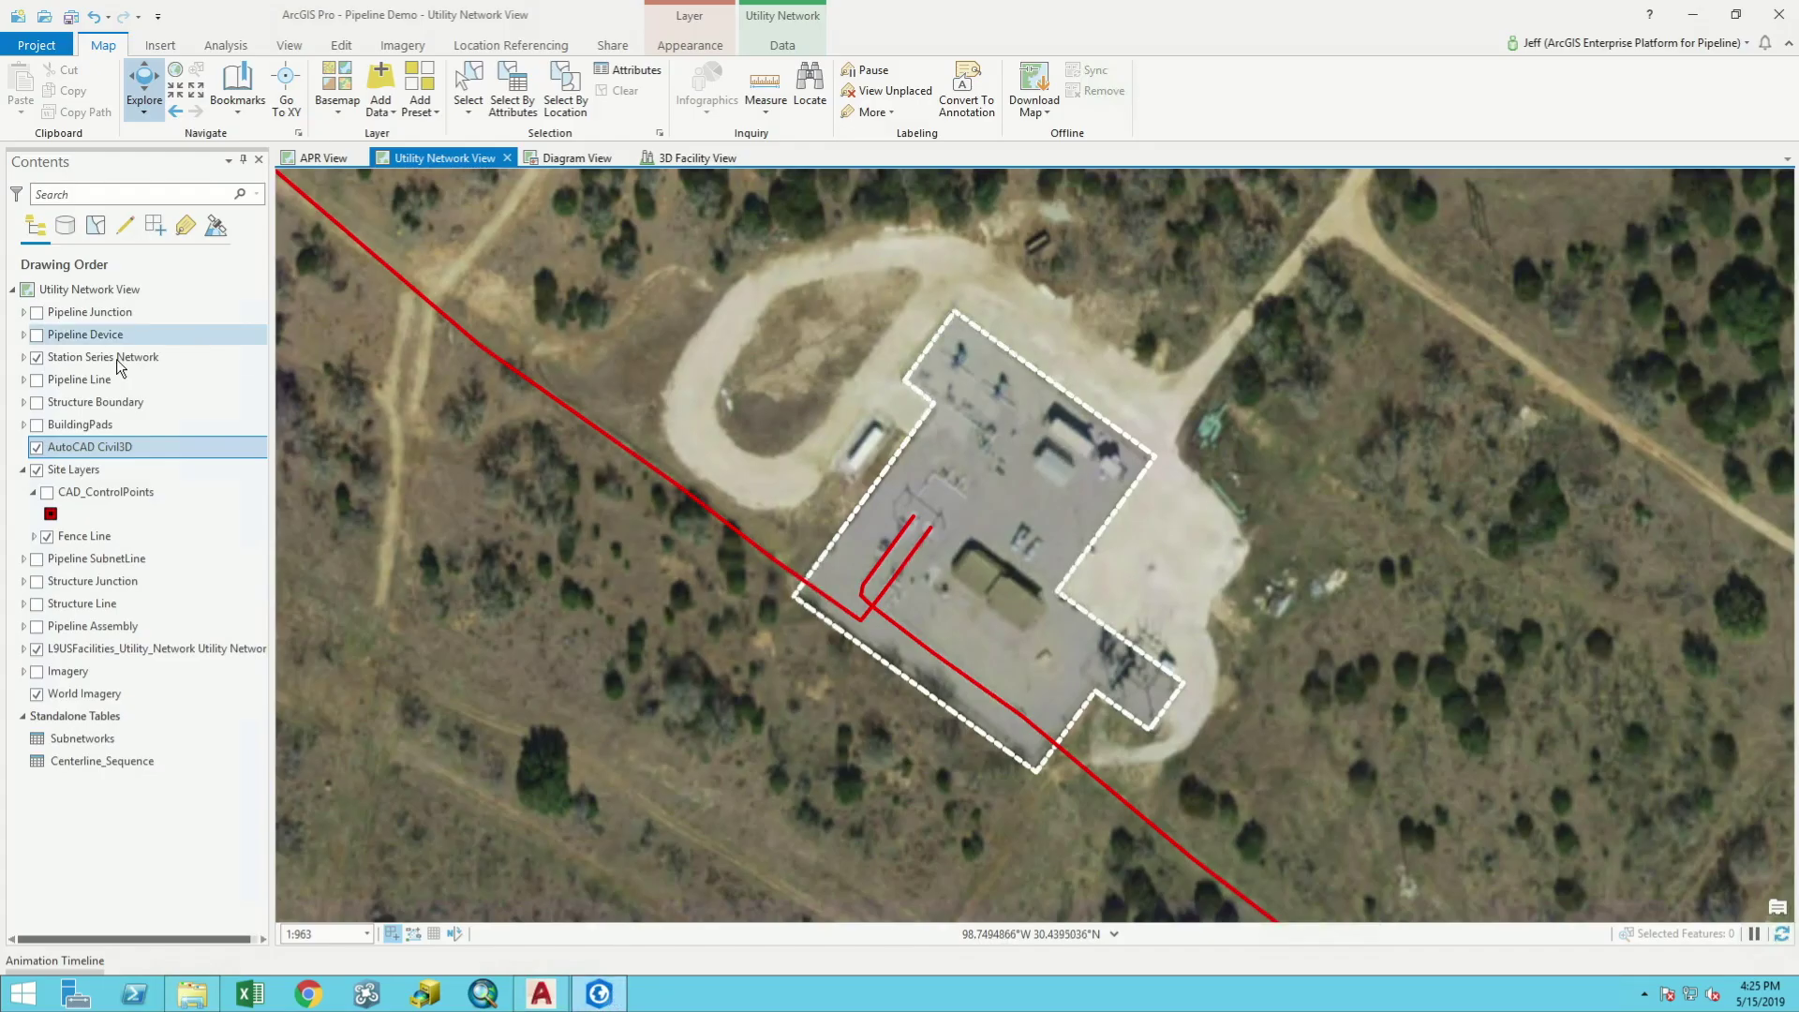
Step: Show CAD_ControlPoints and add Civil3D_SiteDrawing.dwg into the AutoCAD Civil3D group
click(47, 492)
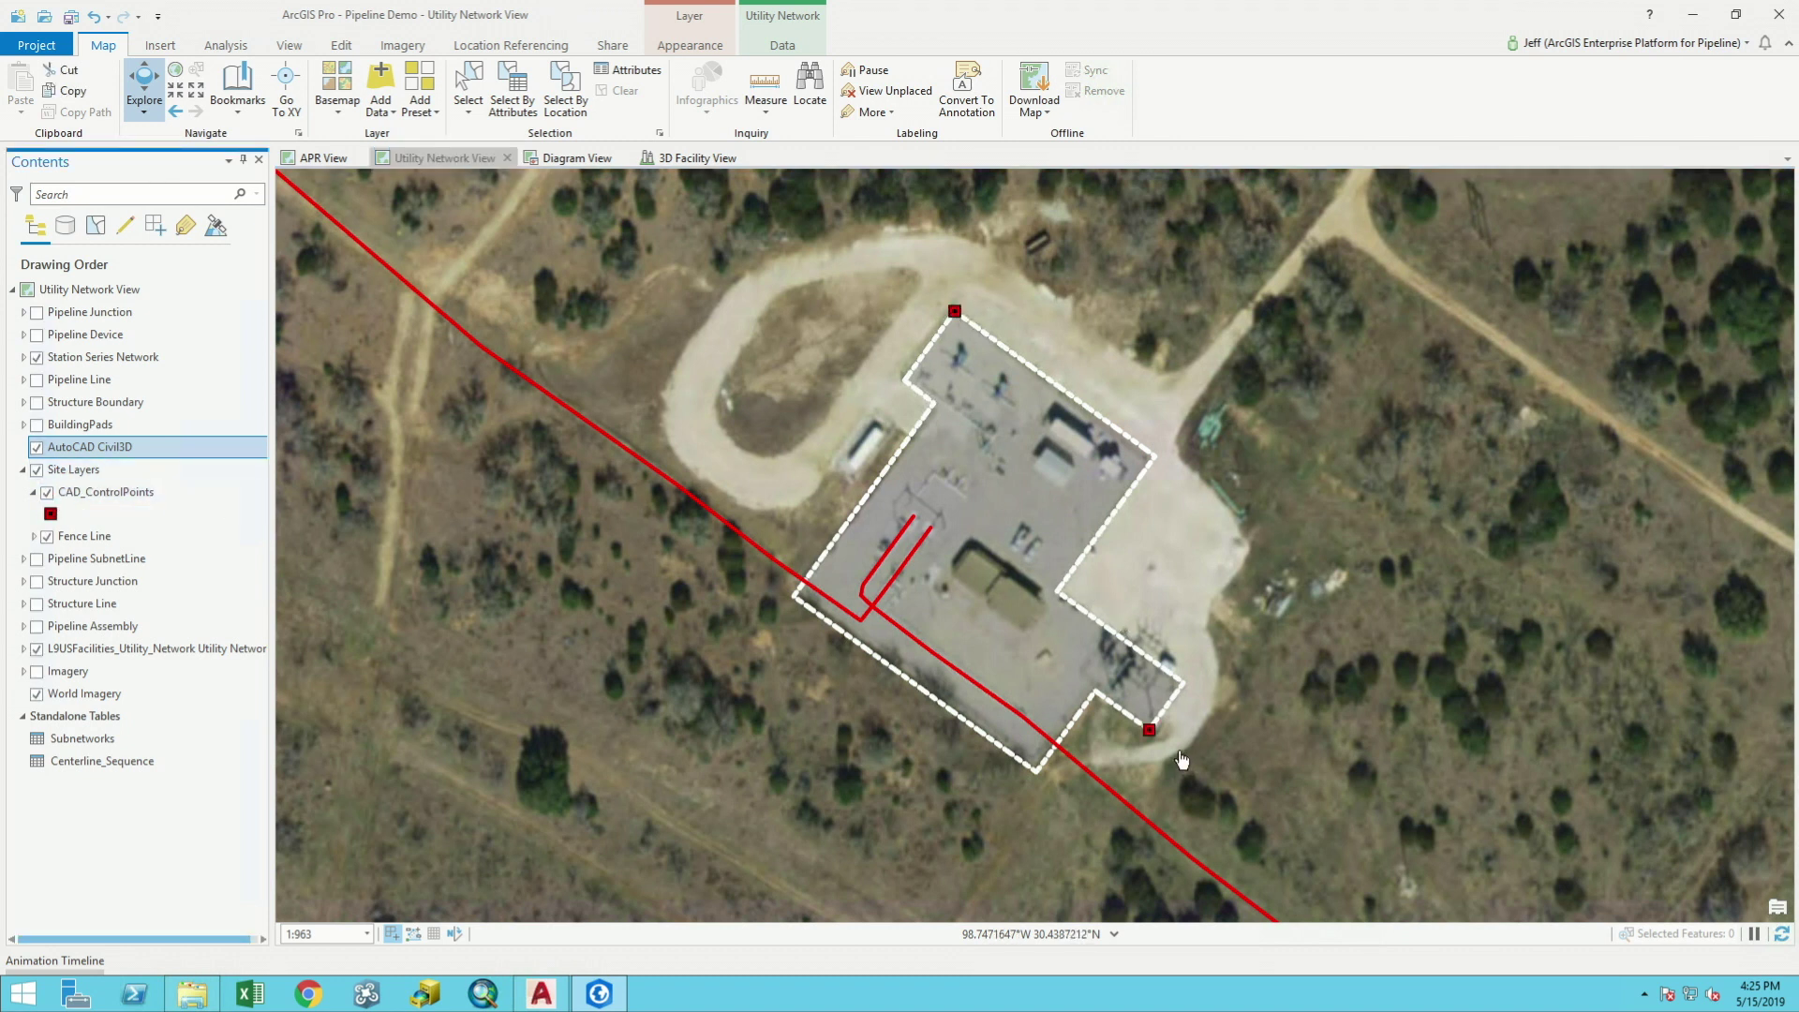
right_click(85, 452)
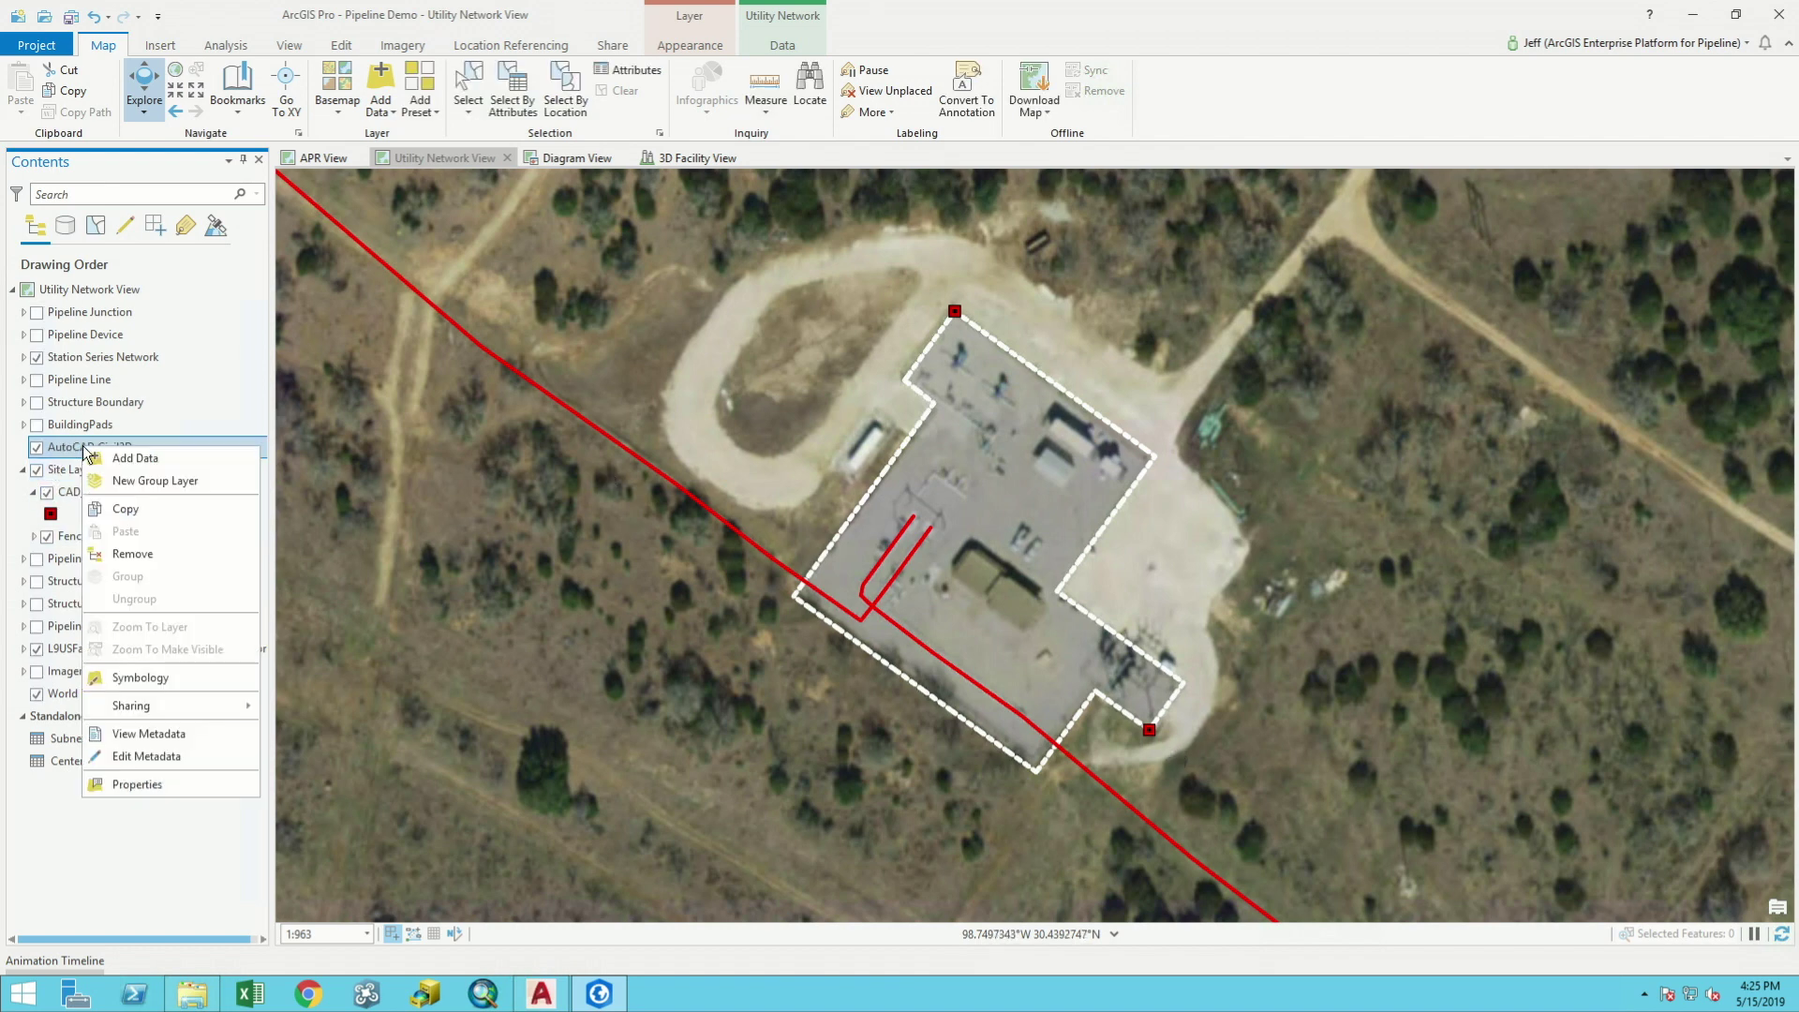
click(133, 458)
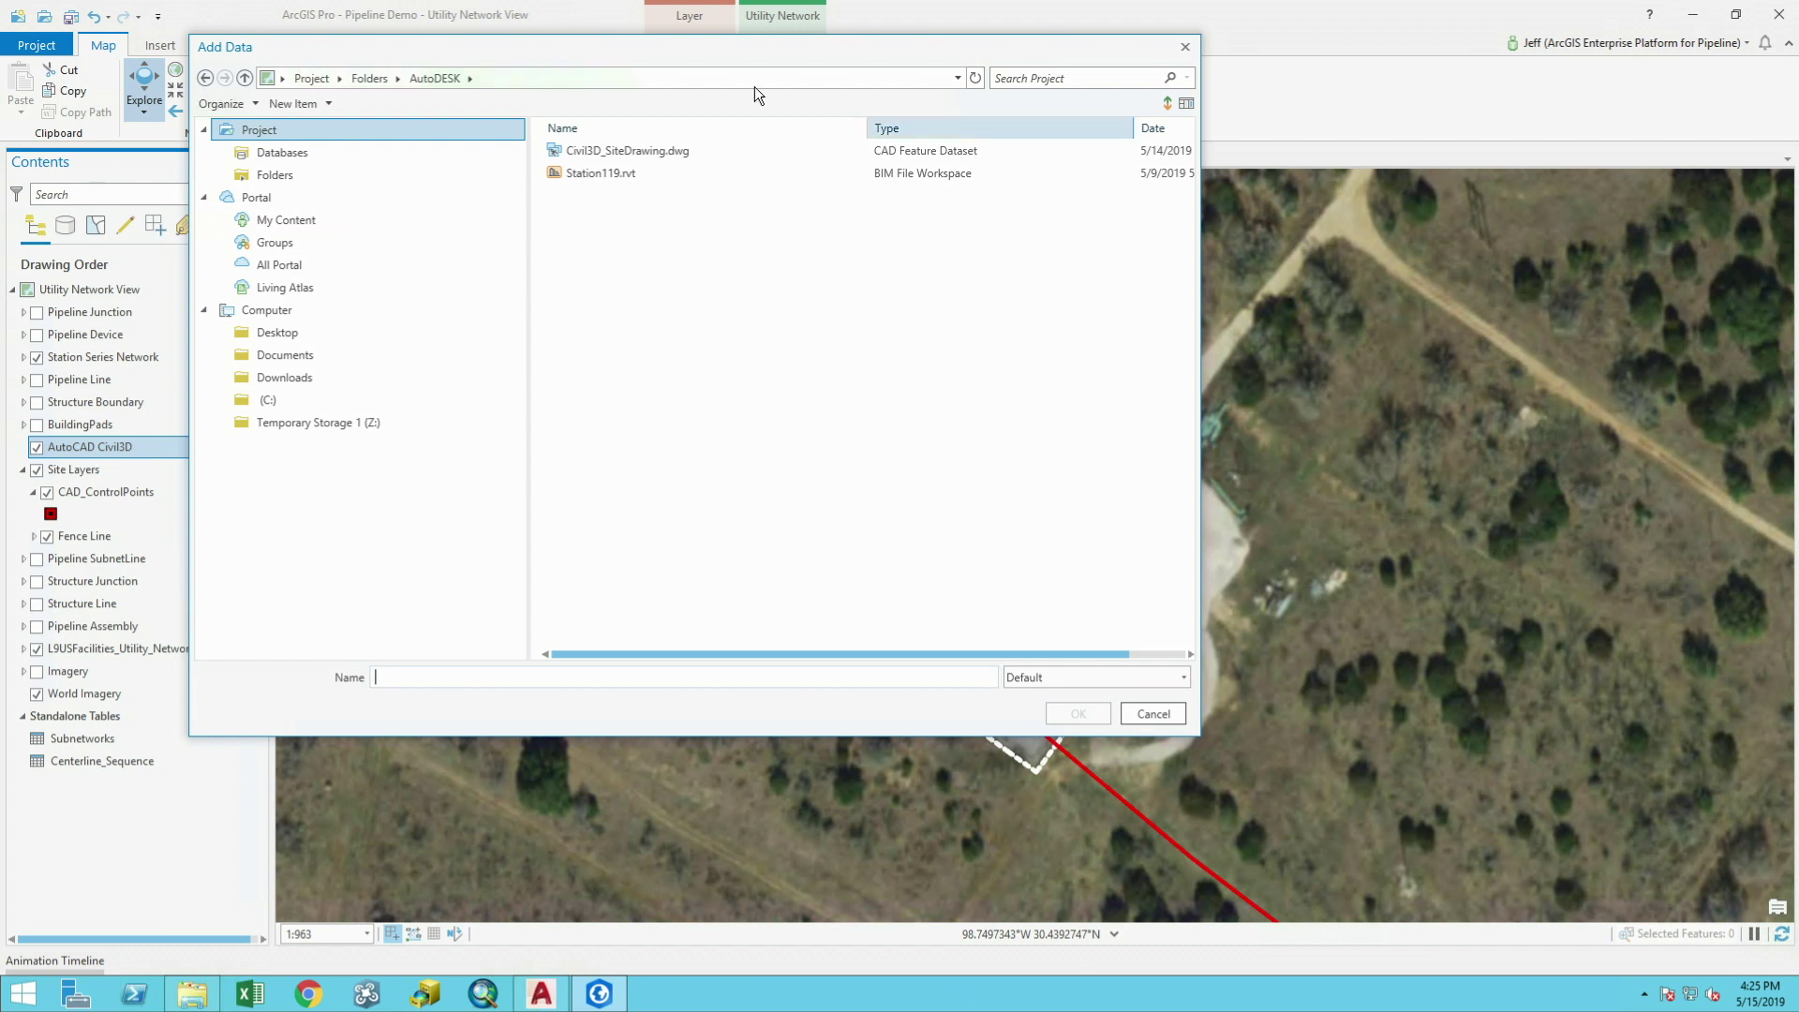
click(624, 150)
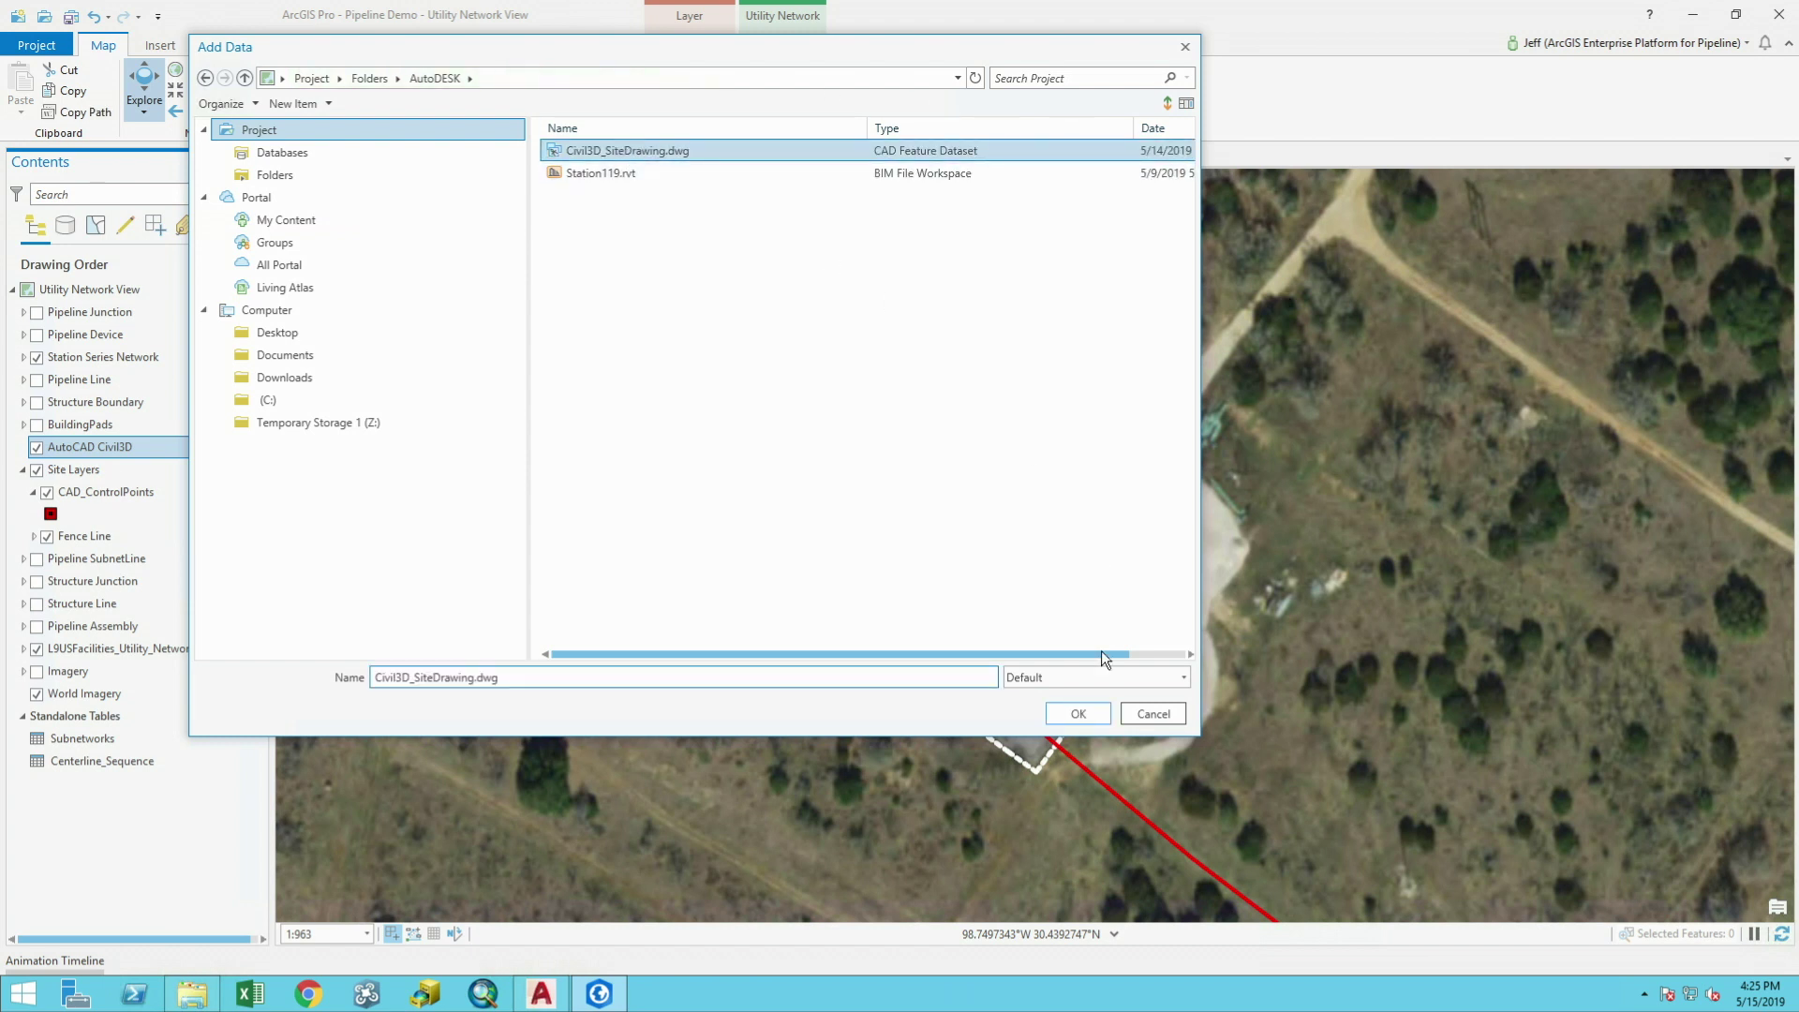
click(1083, 712)
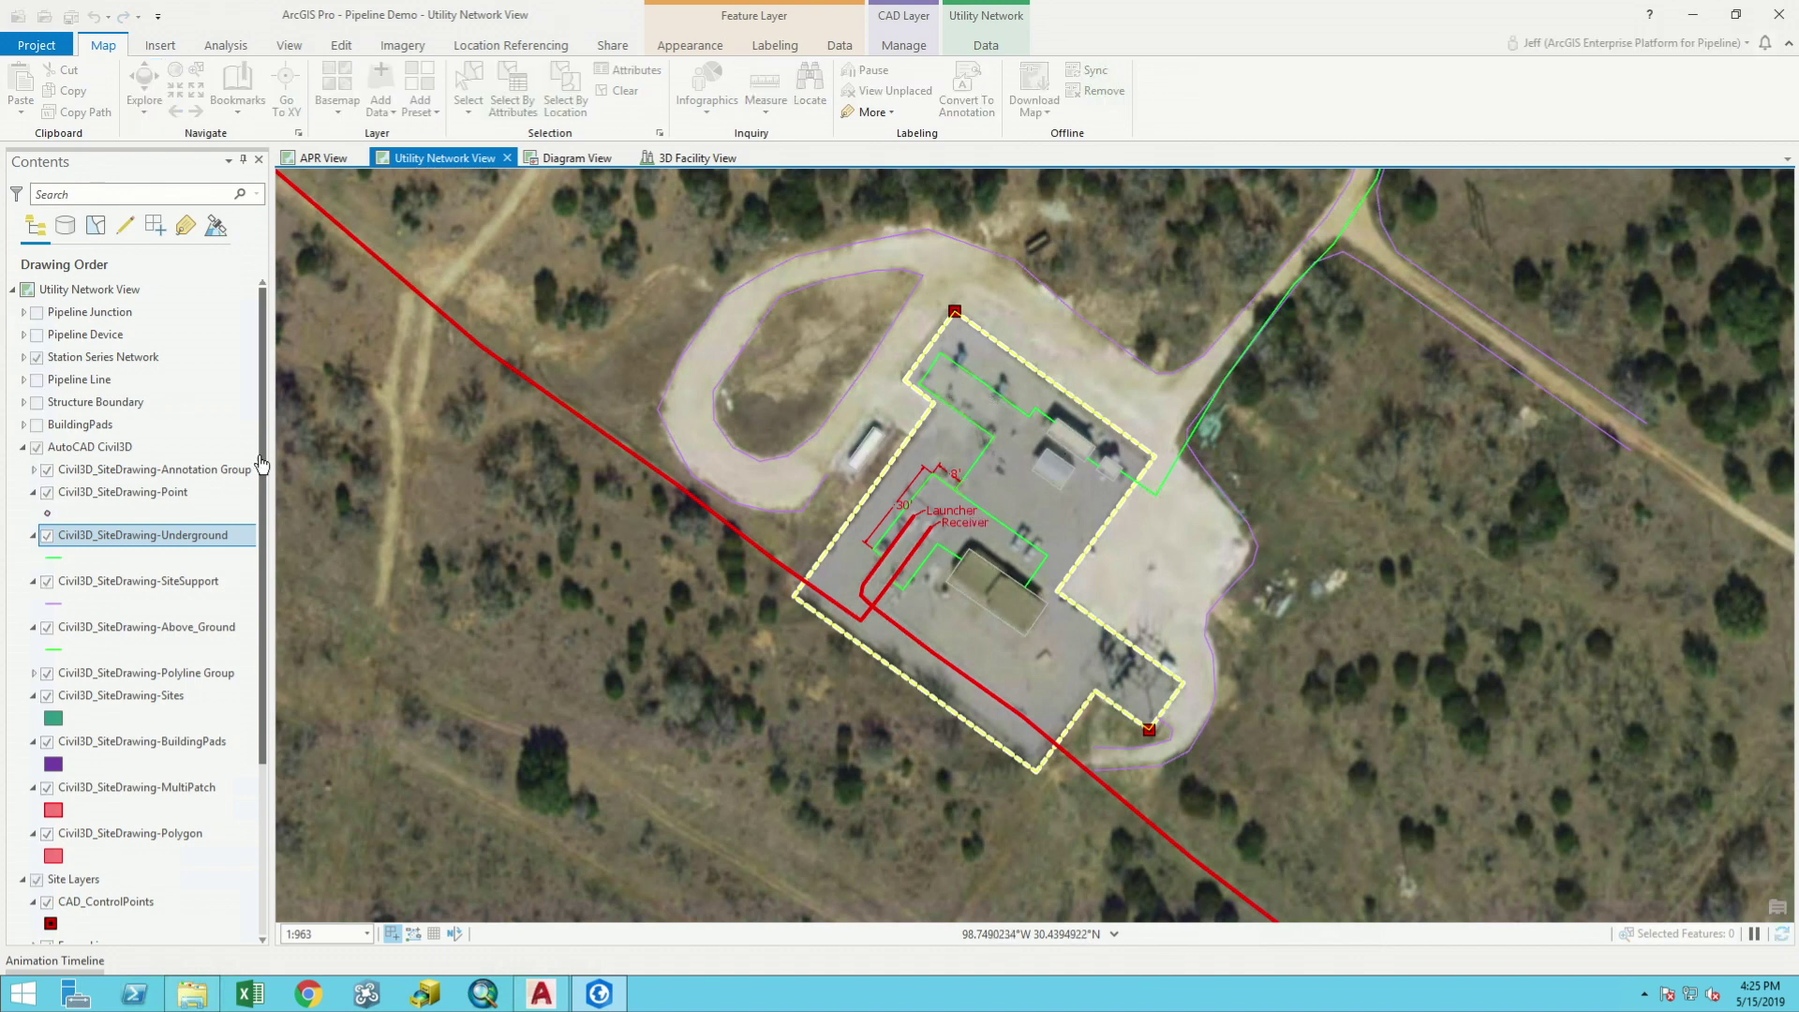
click(24, 448)
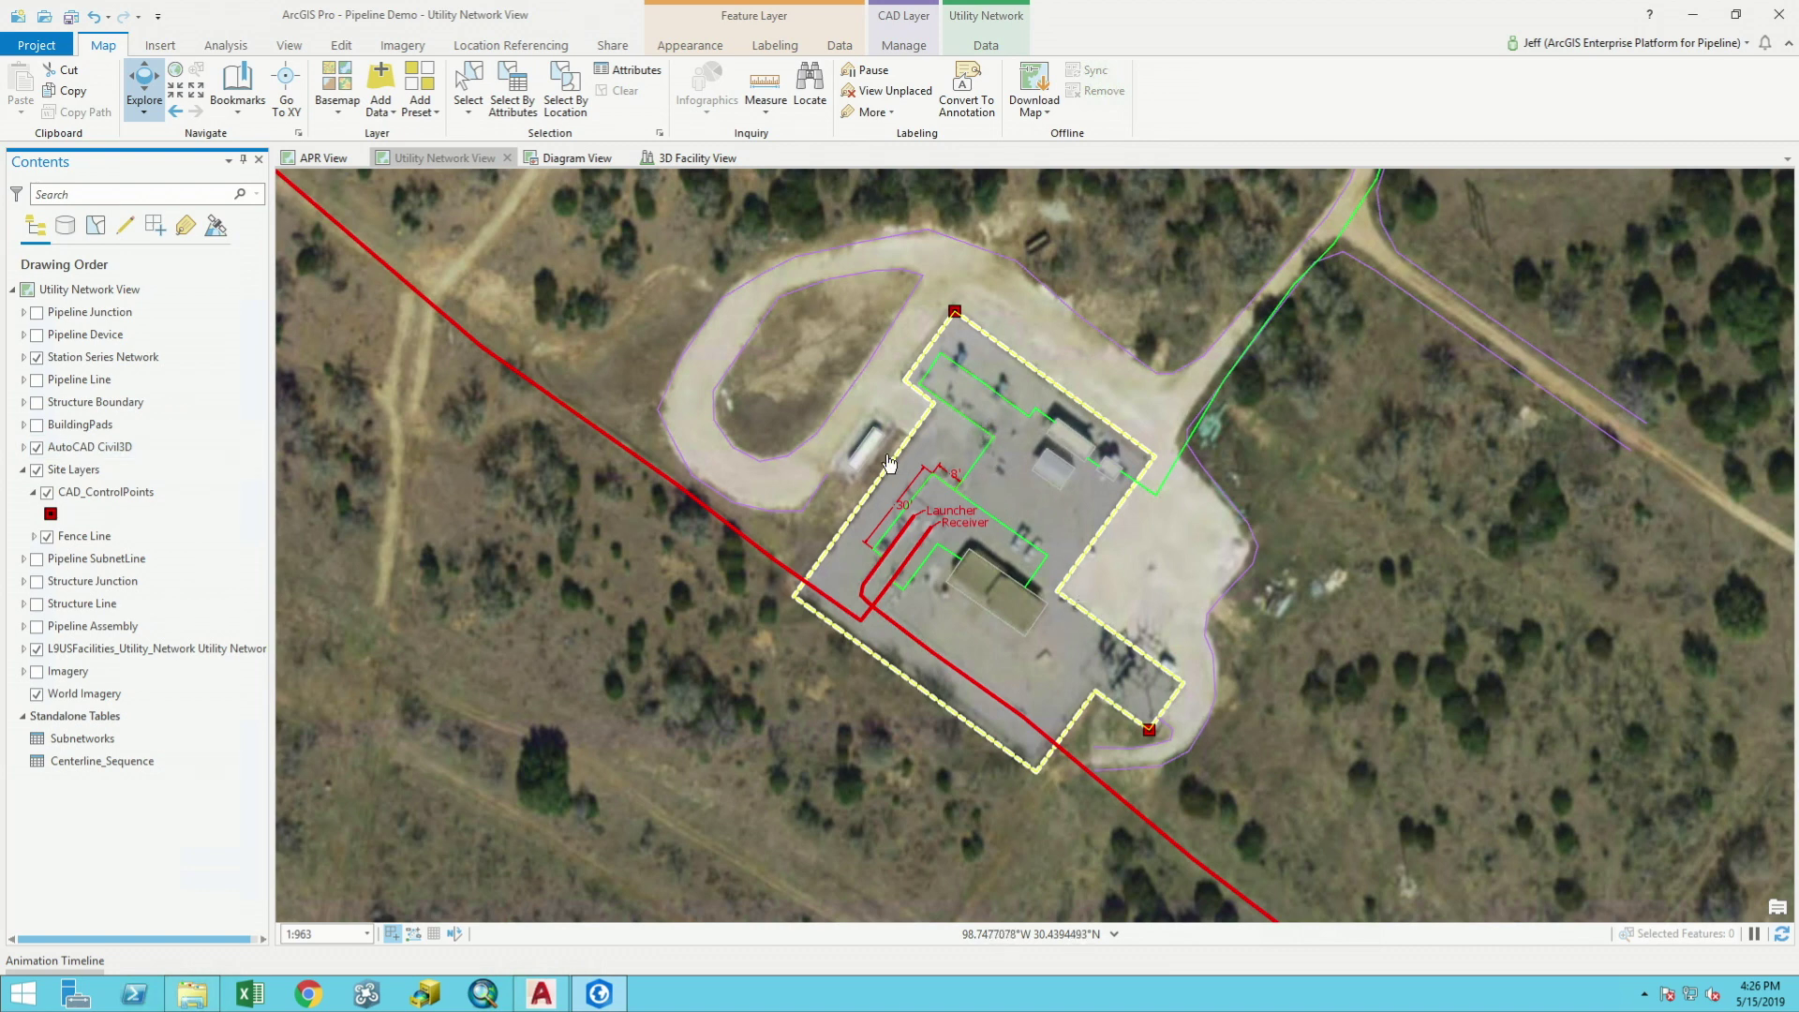
Step: Hide AutoCAD Civil3D; show BuildingPads, Structure Boundary, Pipeline Line, Device and Junction layers
click(38, 448)
click(37, 424)
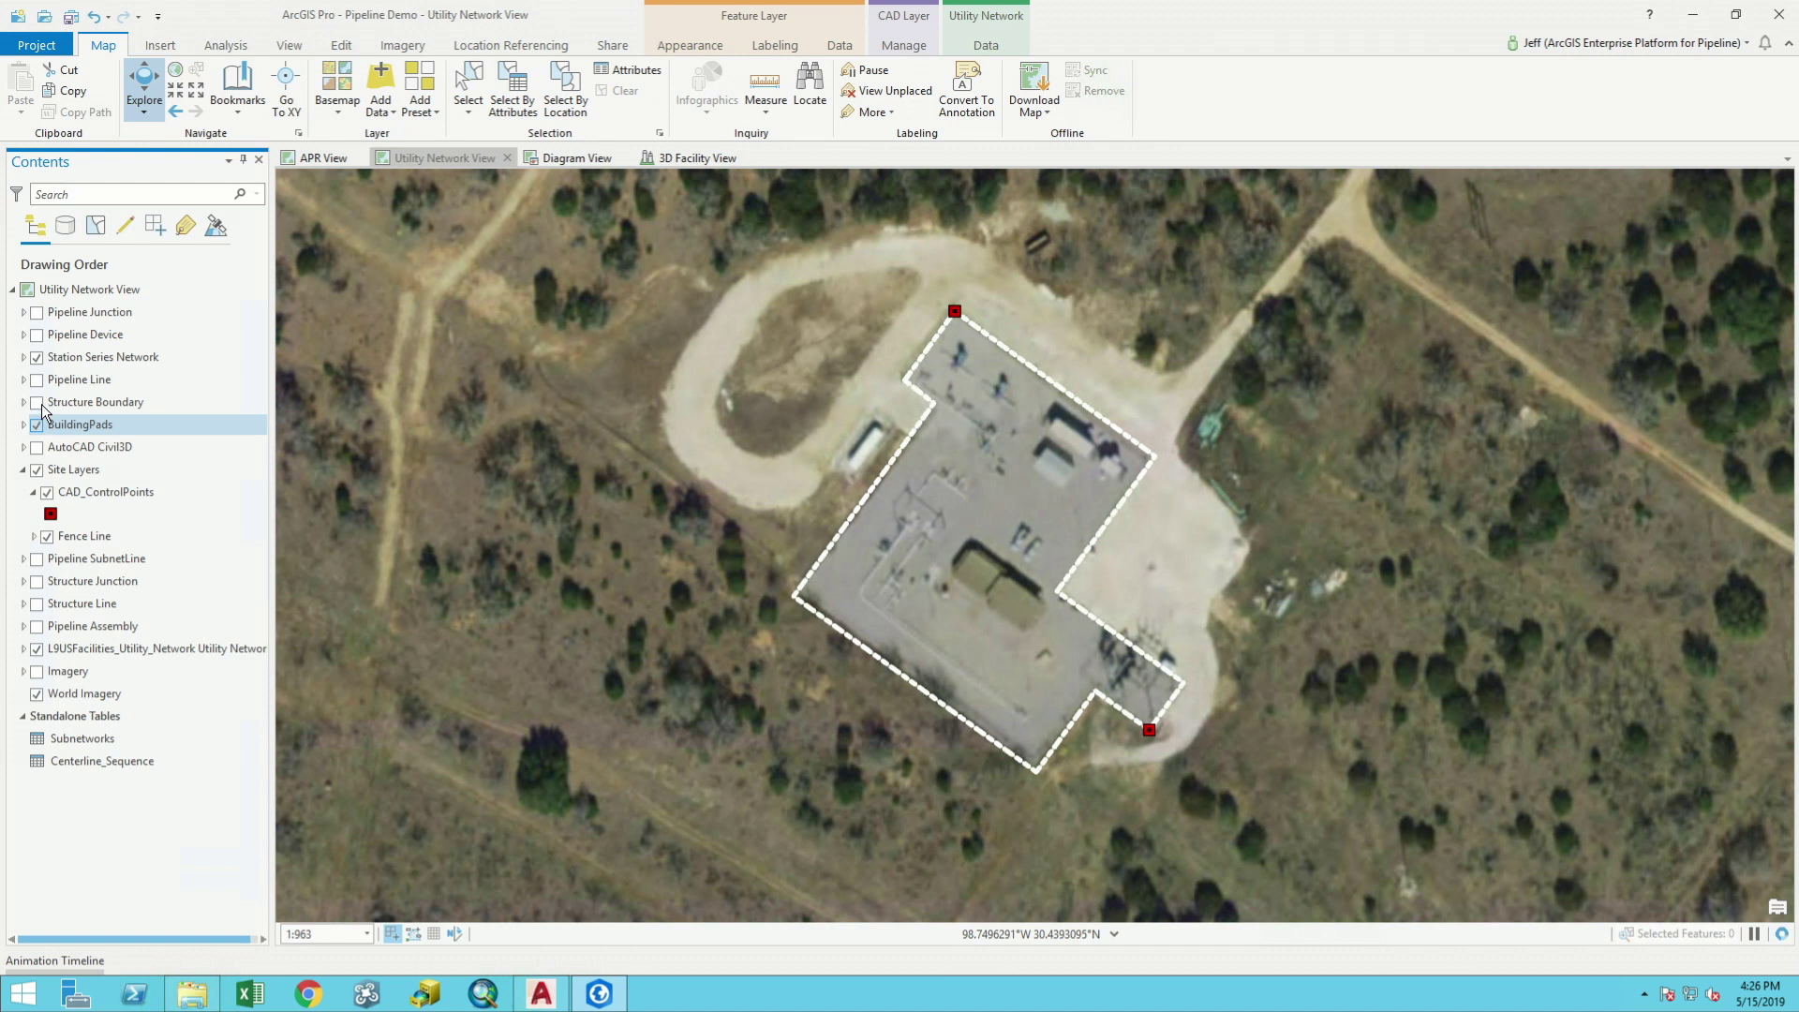
click(38, 403)
click(38, 381)
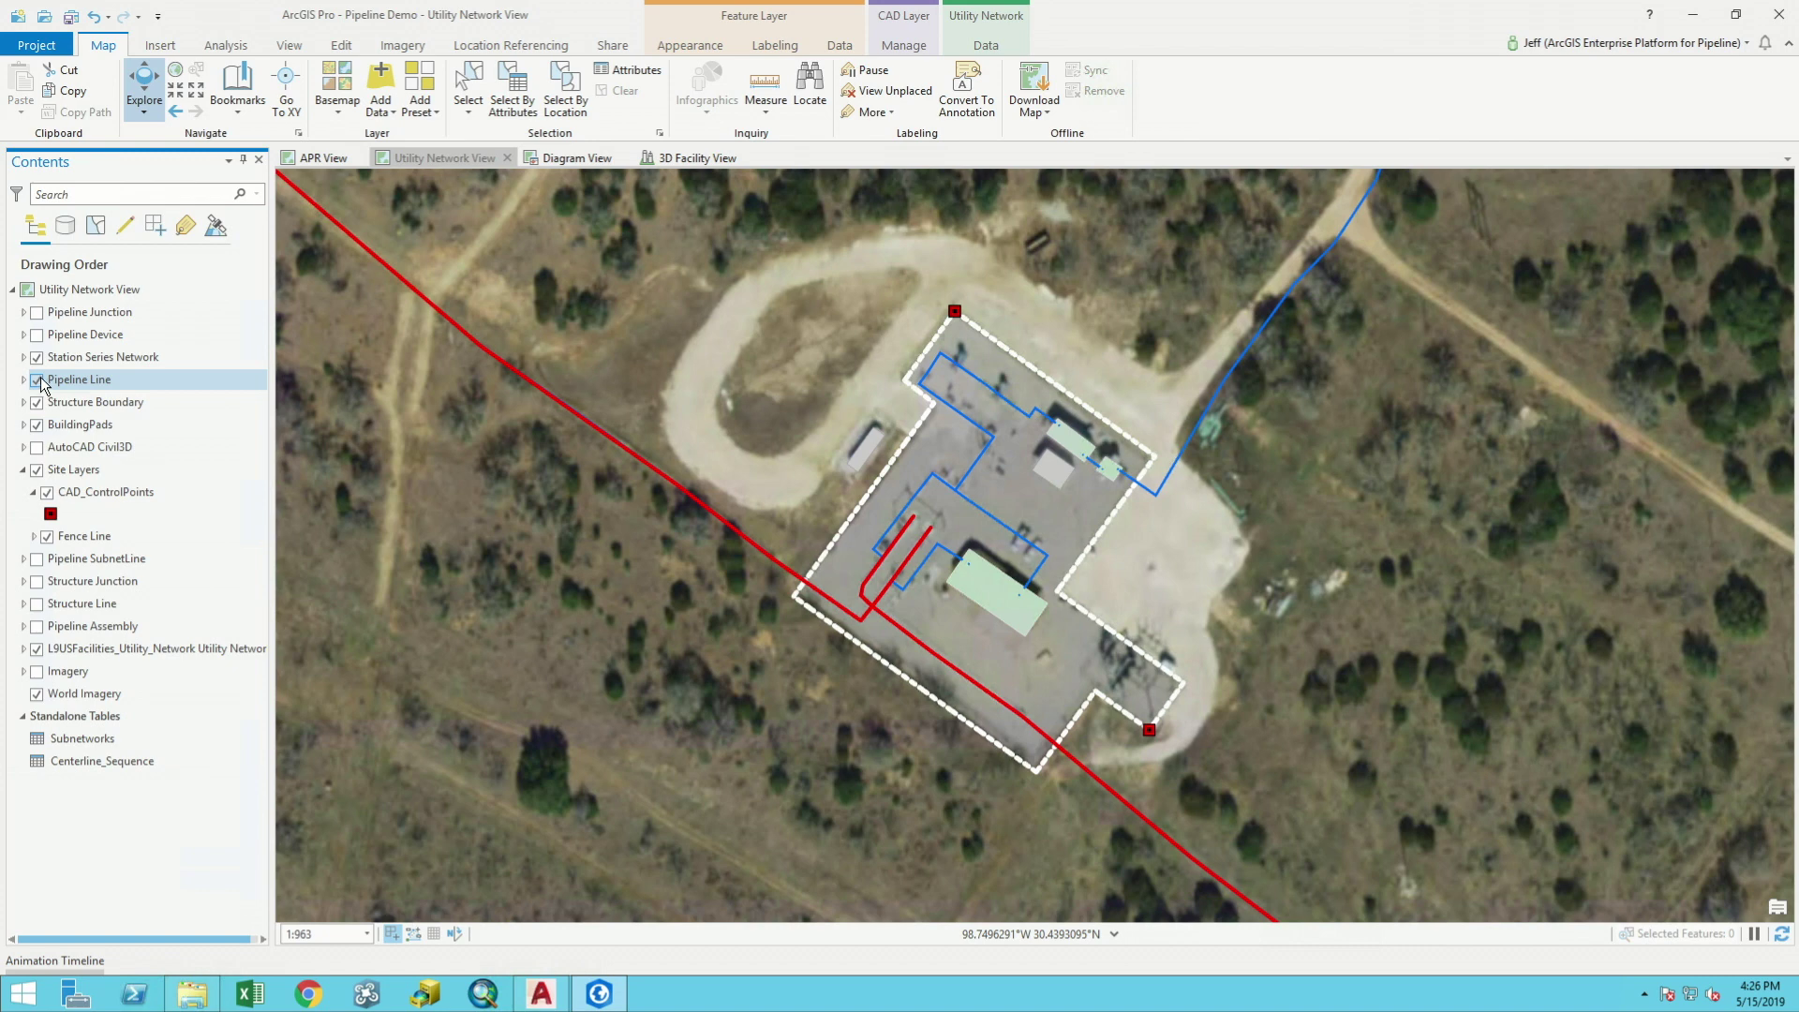
click(38, 335)
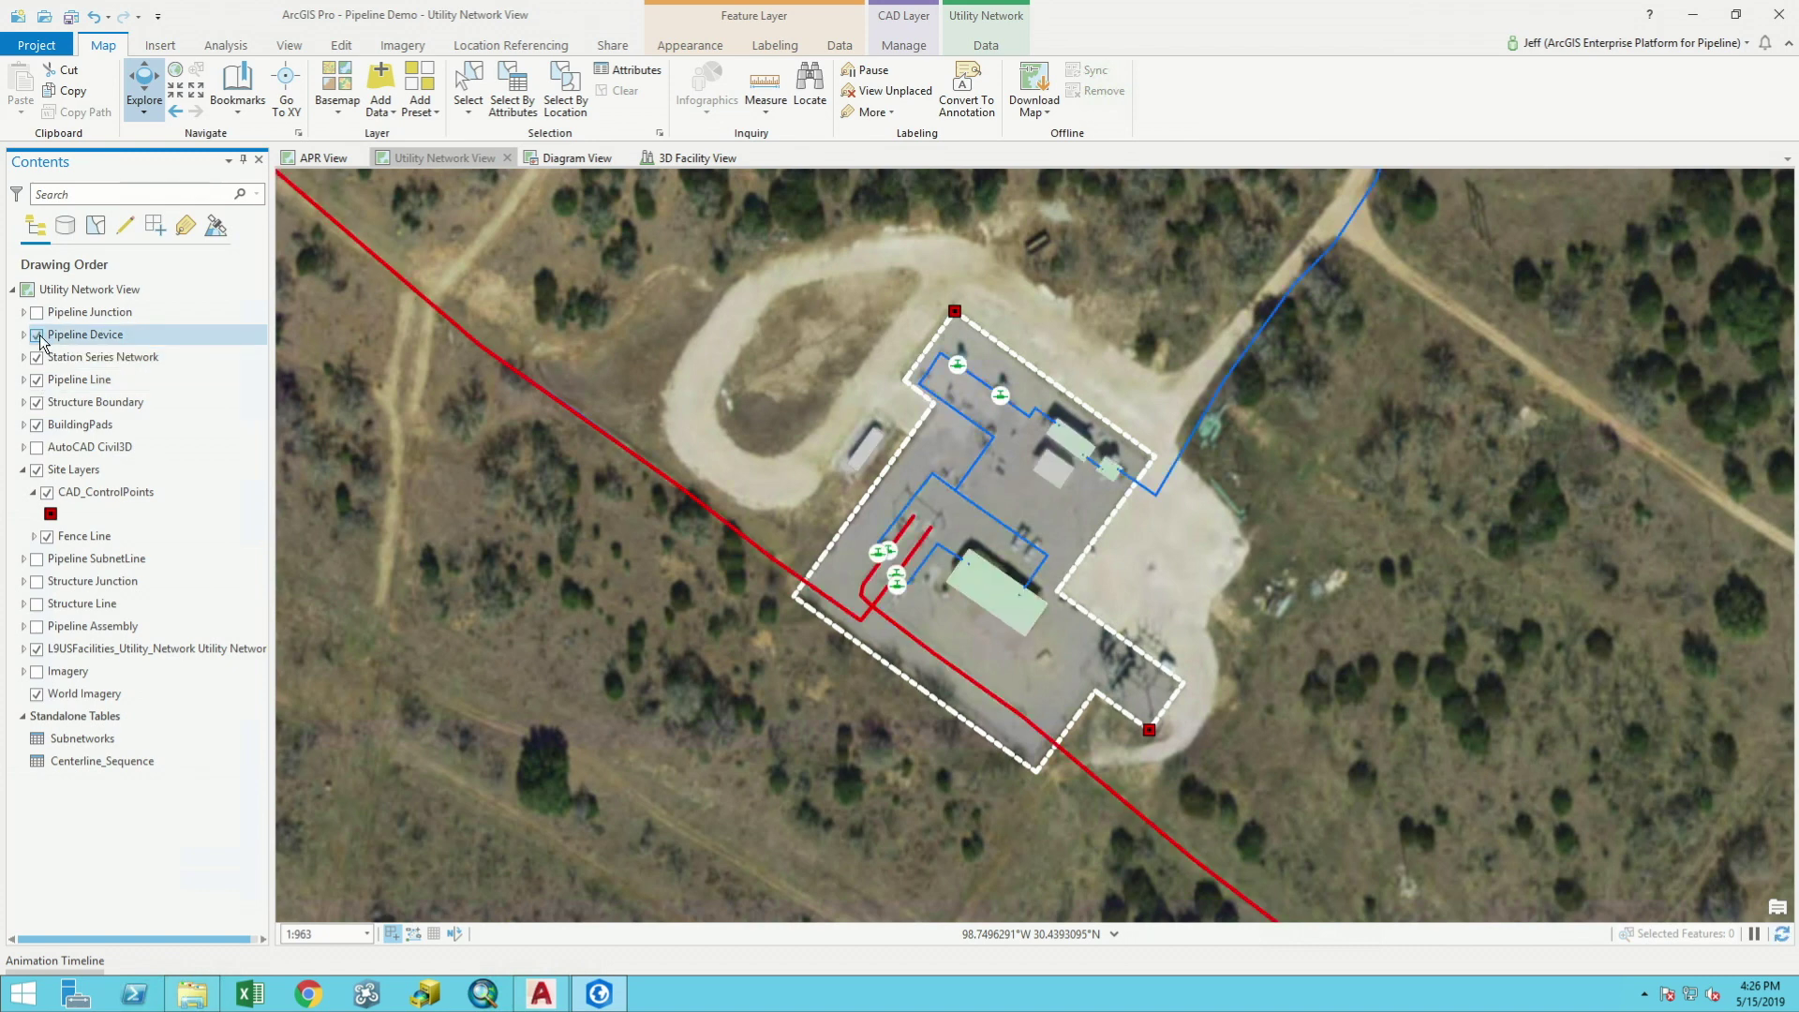
click(43, 317)
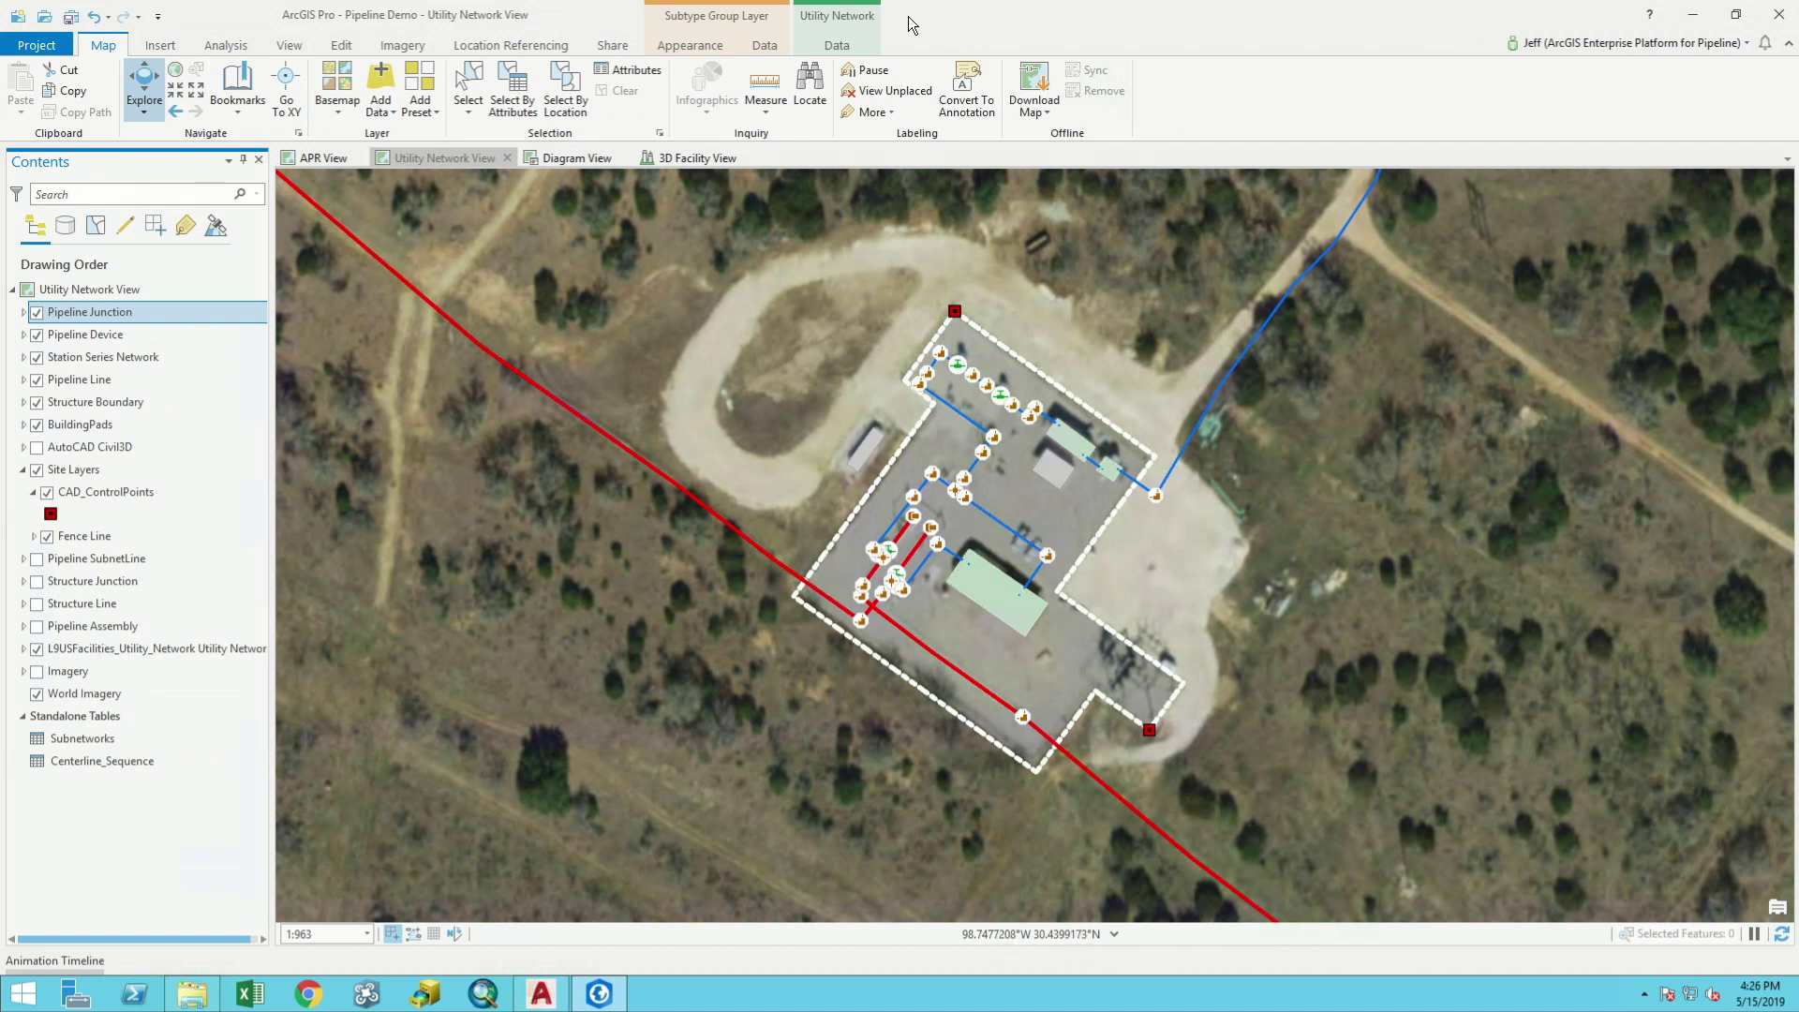
Step: Open containment for the ML119 pump station, show its association lines, then exit containment
click(838, 47)
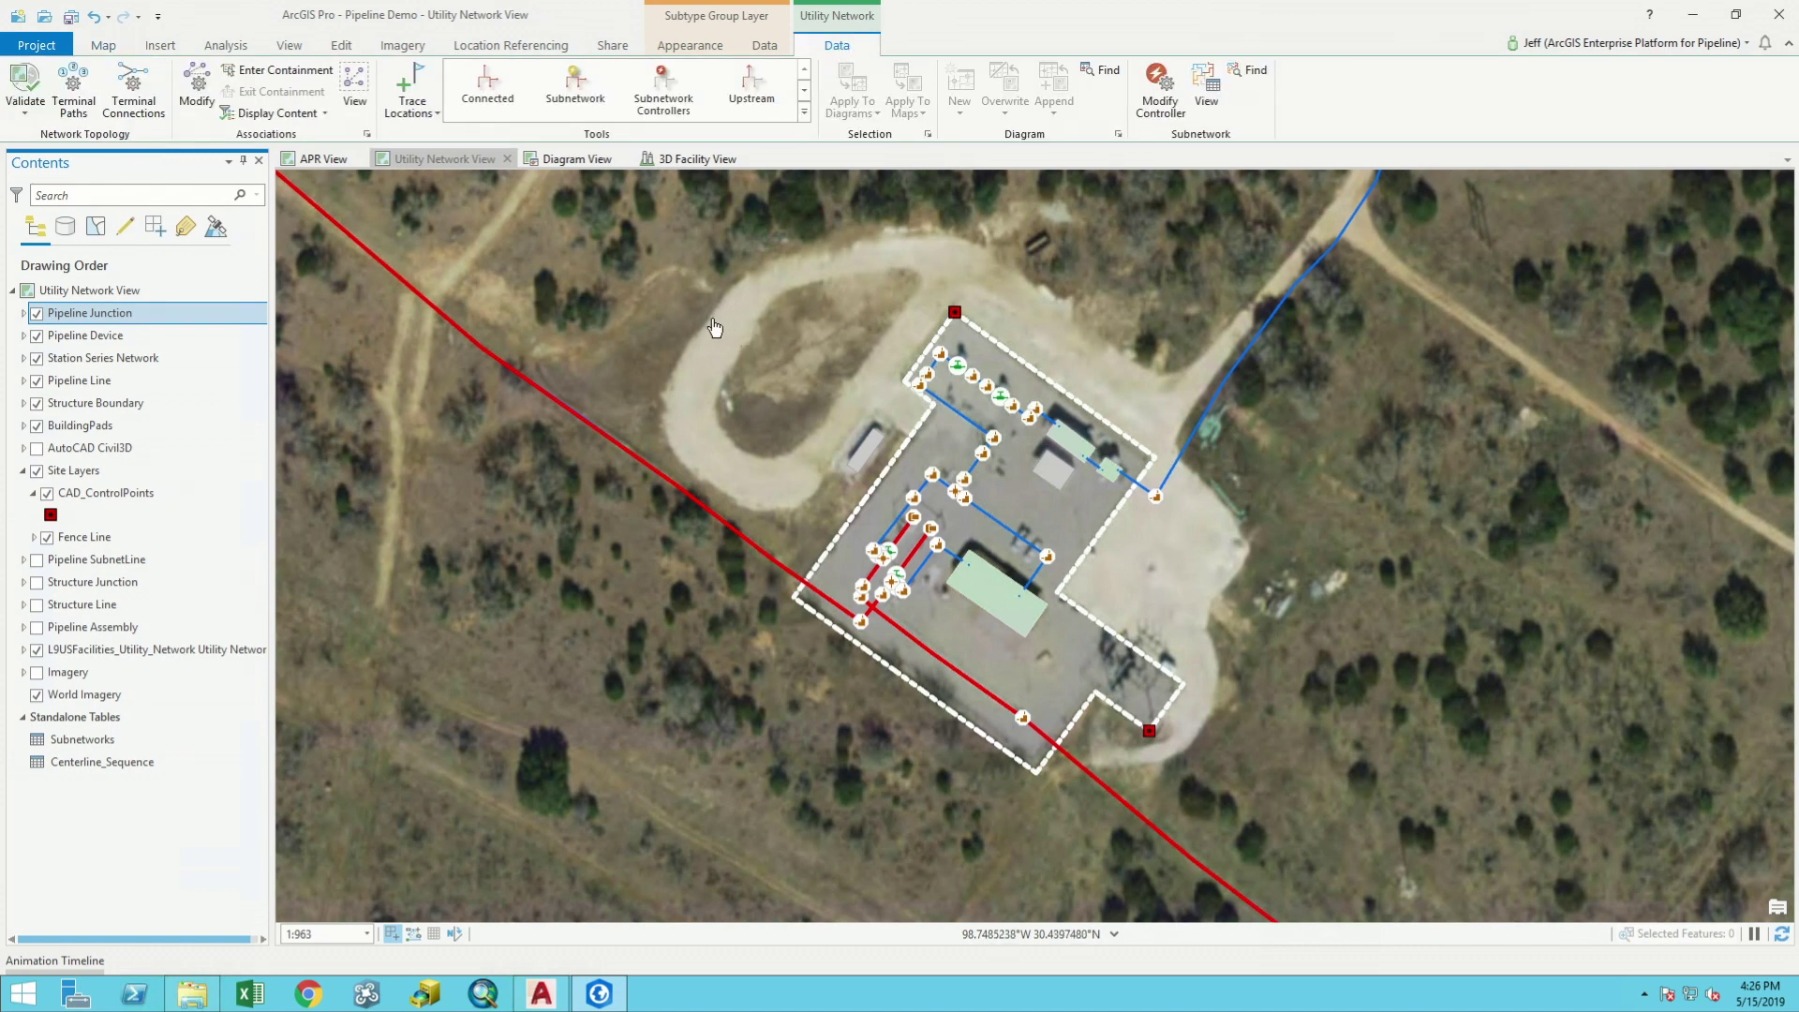
click(293, 74)
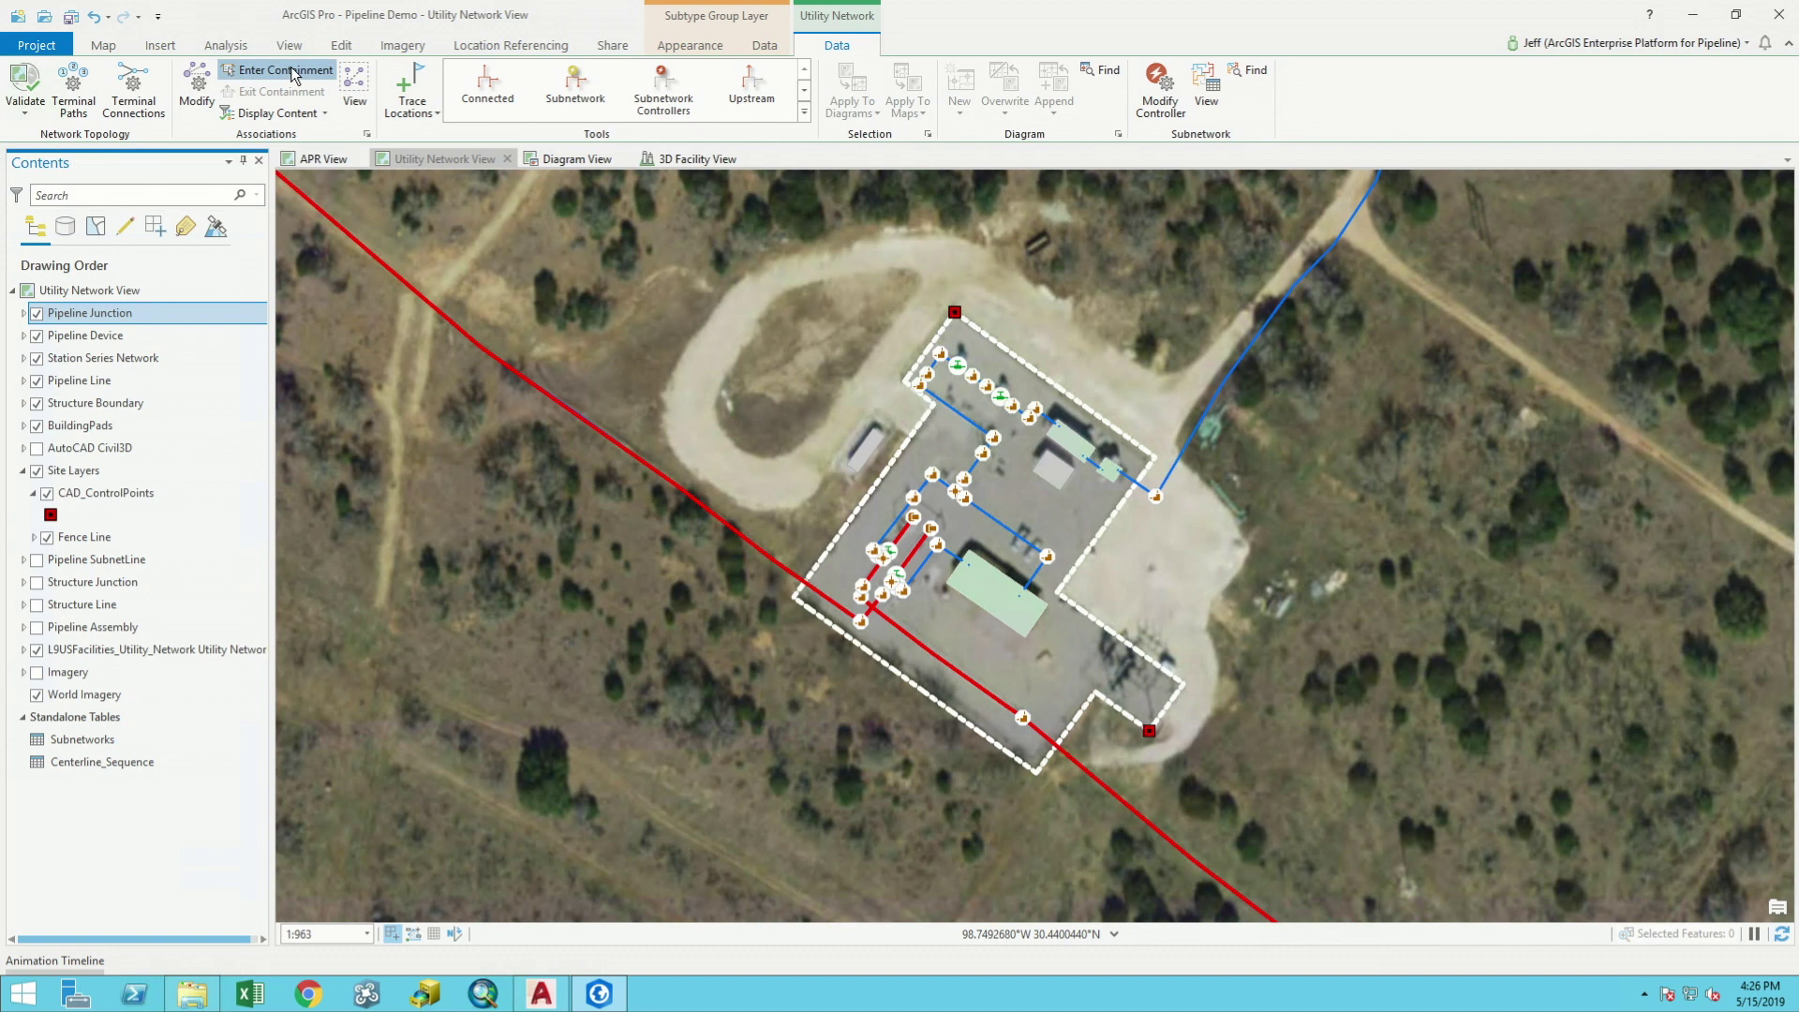
click(983, 614)
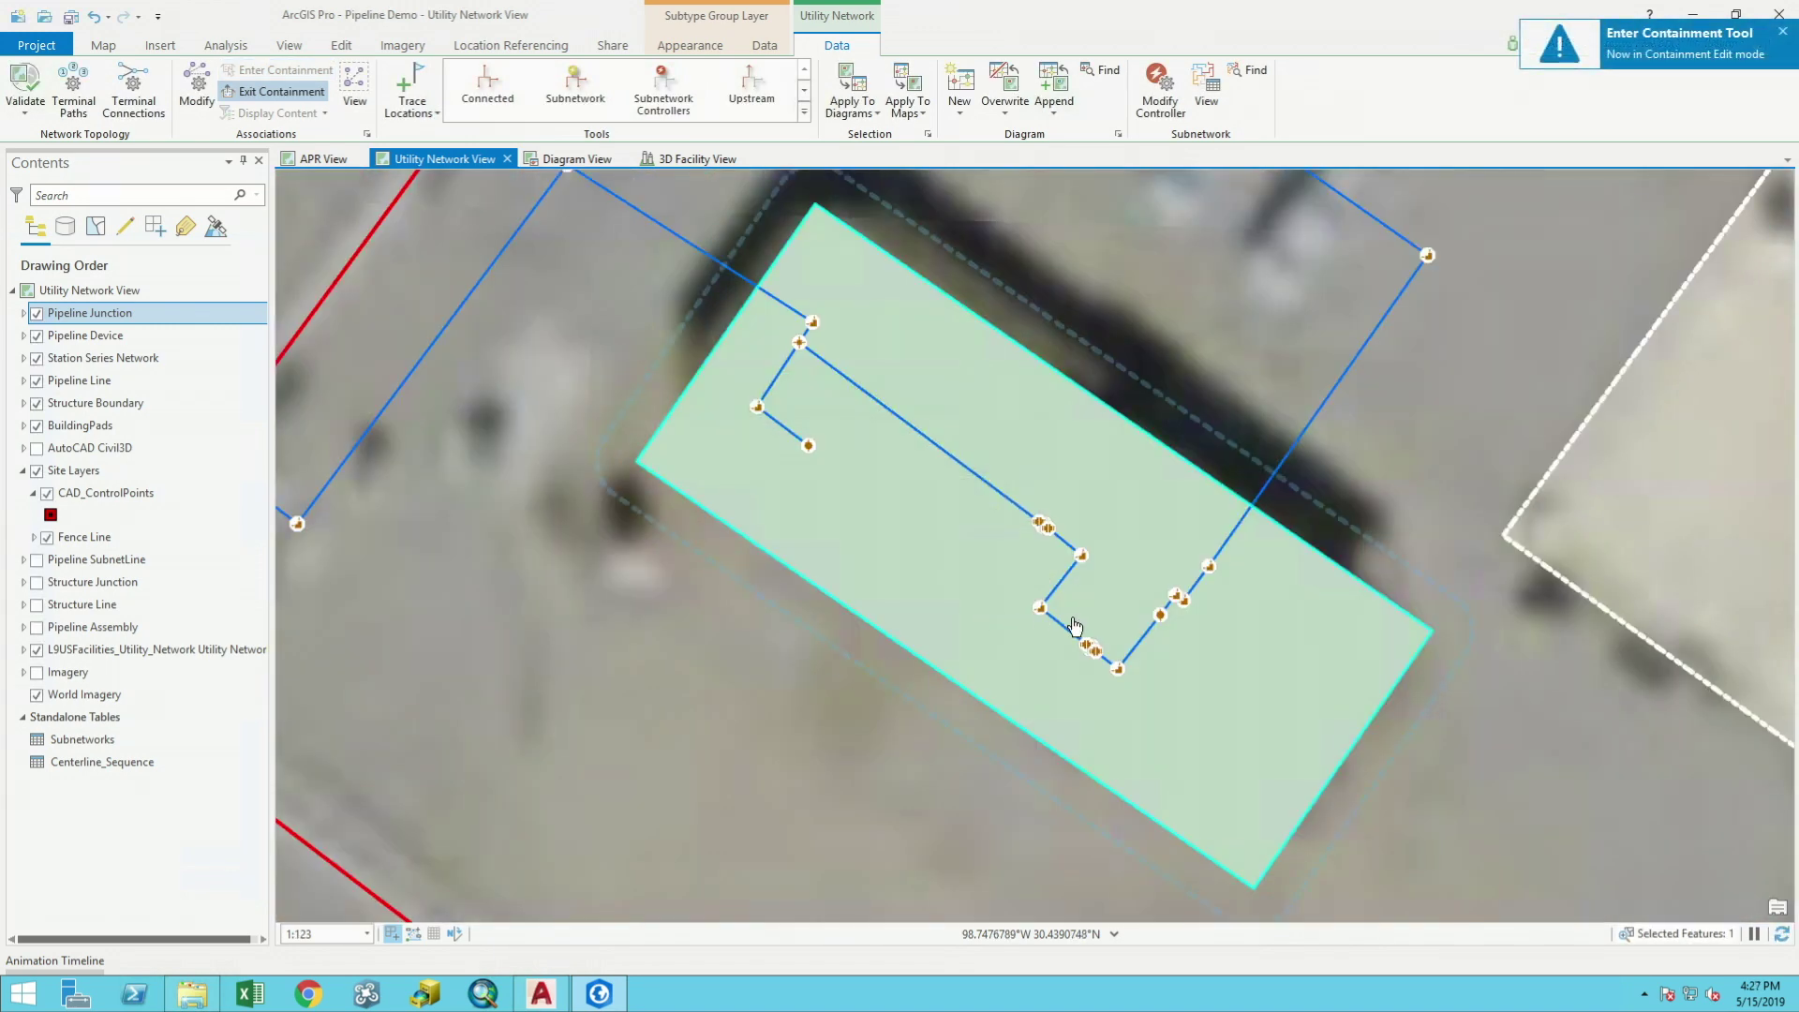
scroll(1090, 659, up, 3)
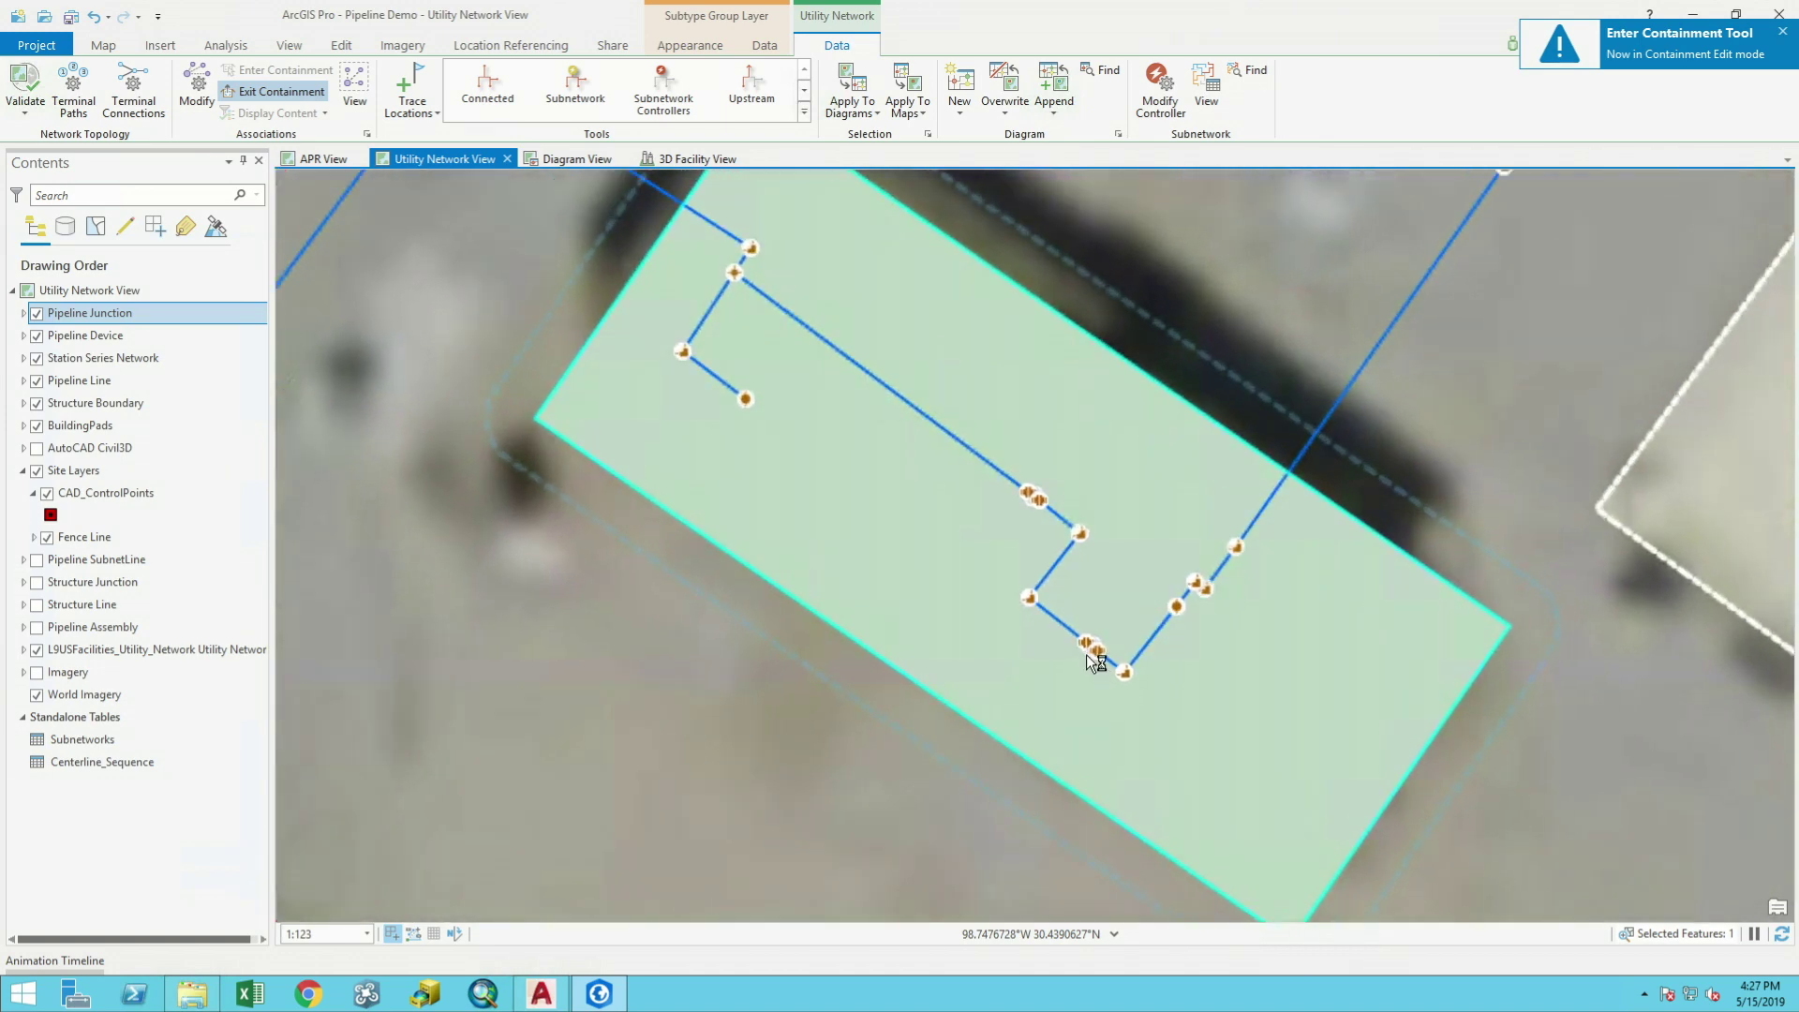
scroll(1086, 661, up, 5)
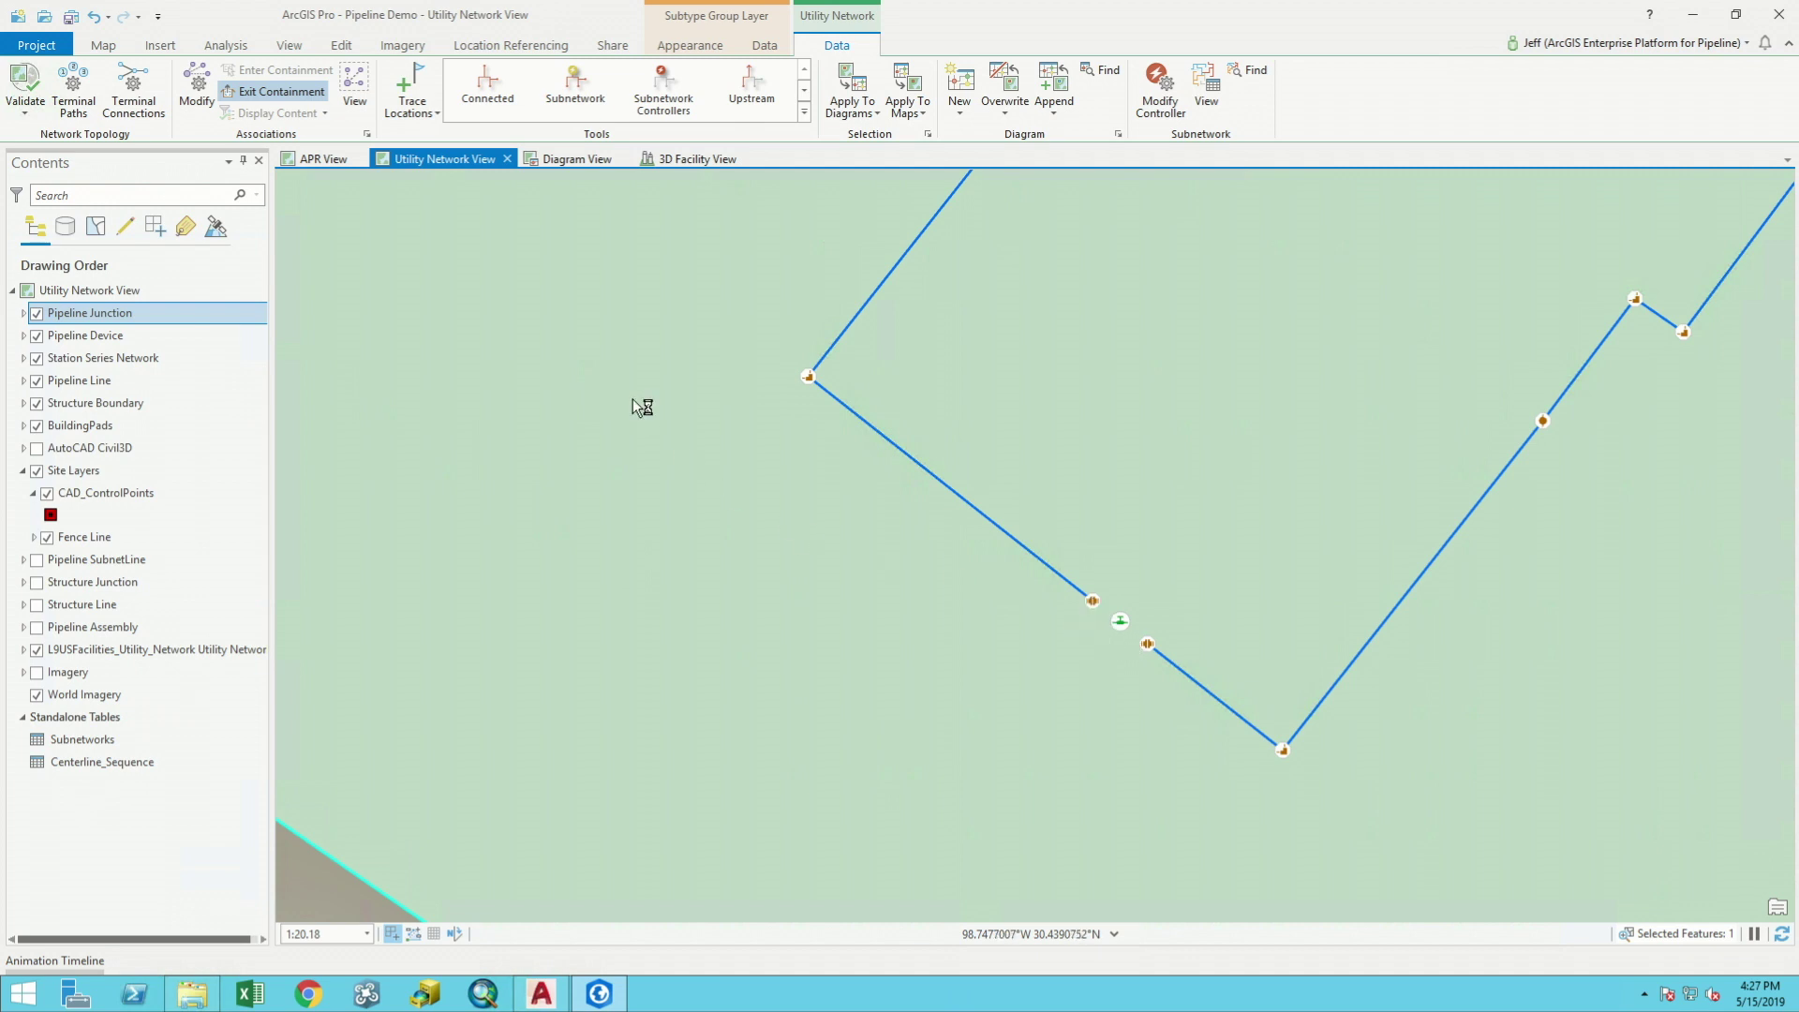
click(356, 88)
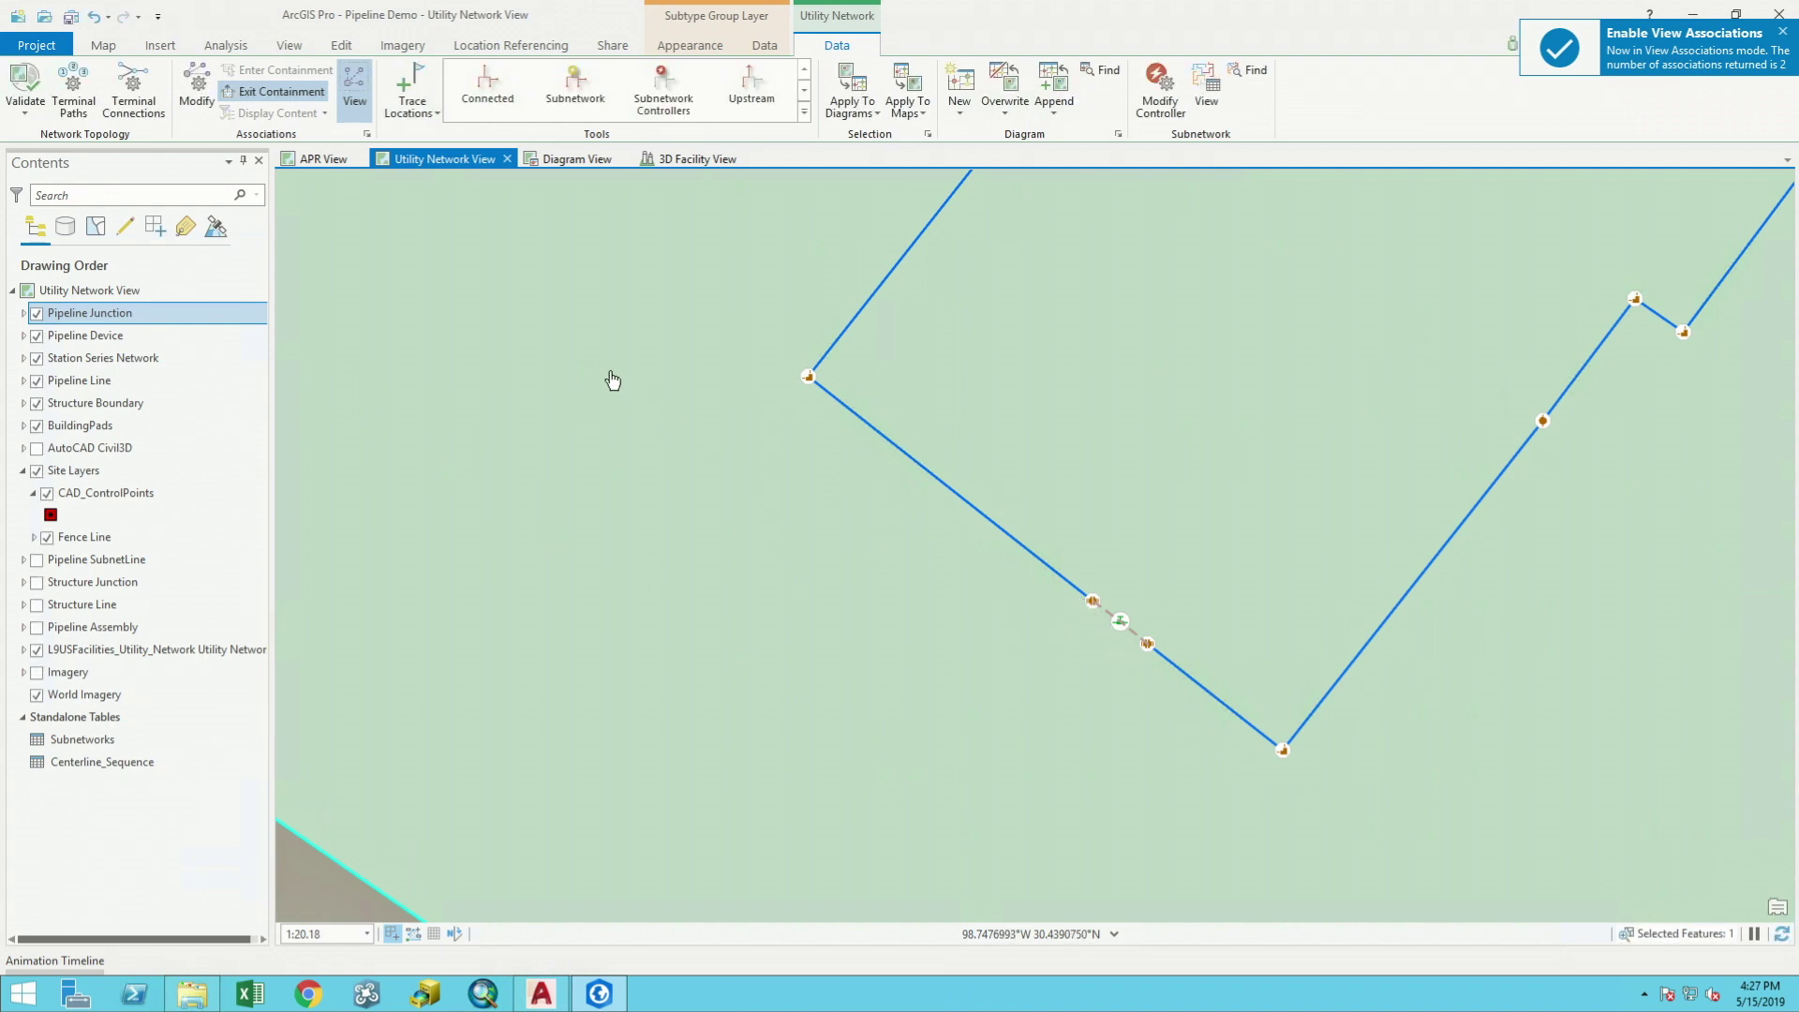
click(316, 92)
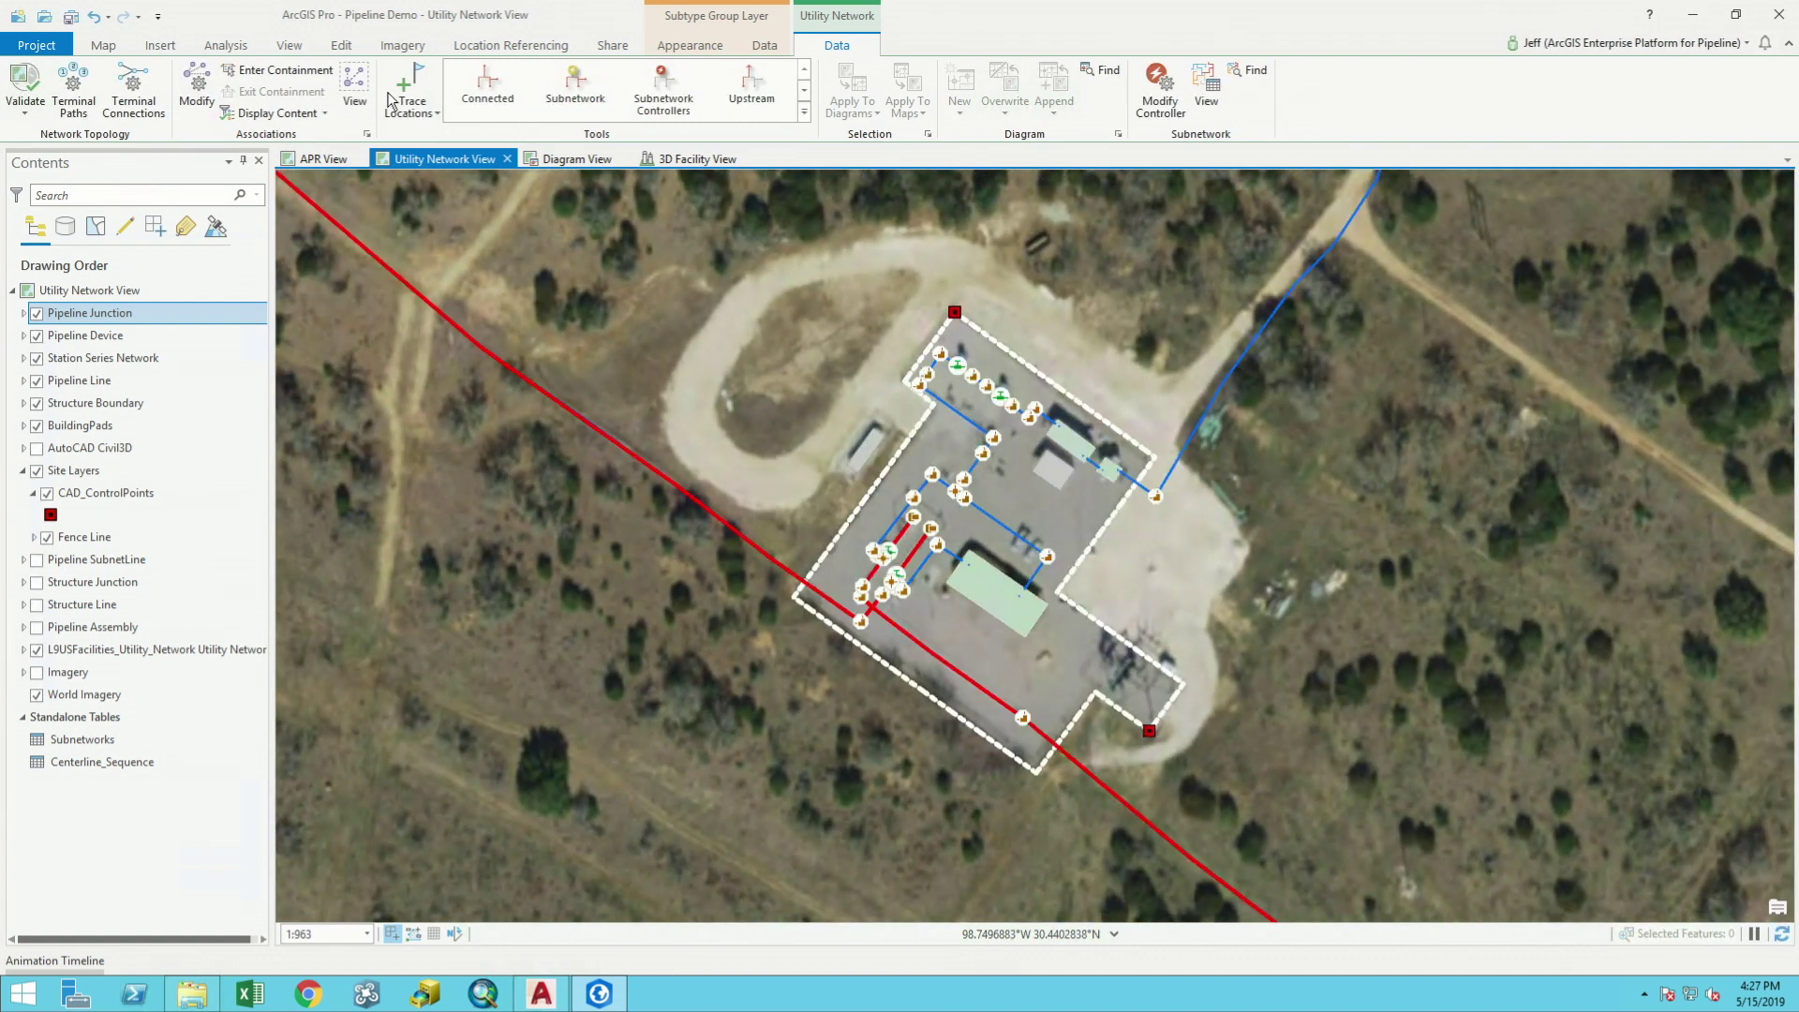
Step: Set a trace starting point on the red pipeline
click(421, 111)
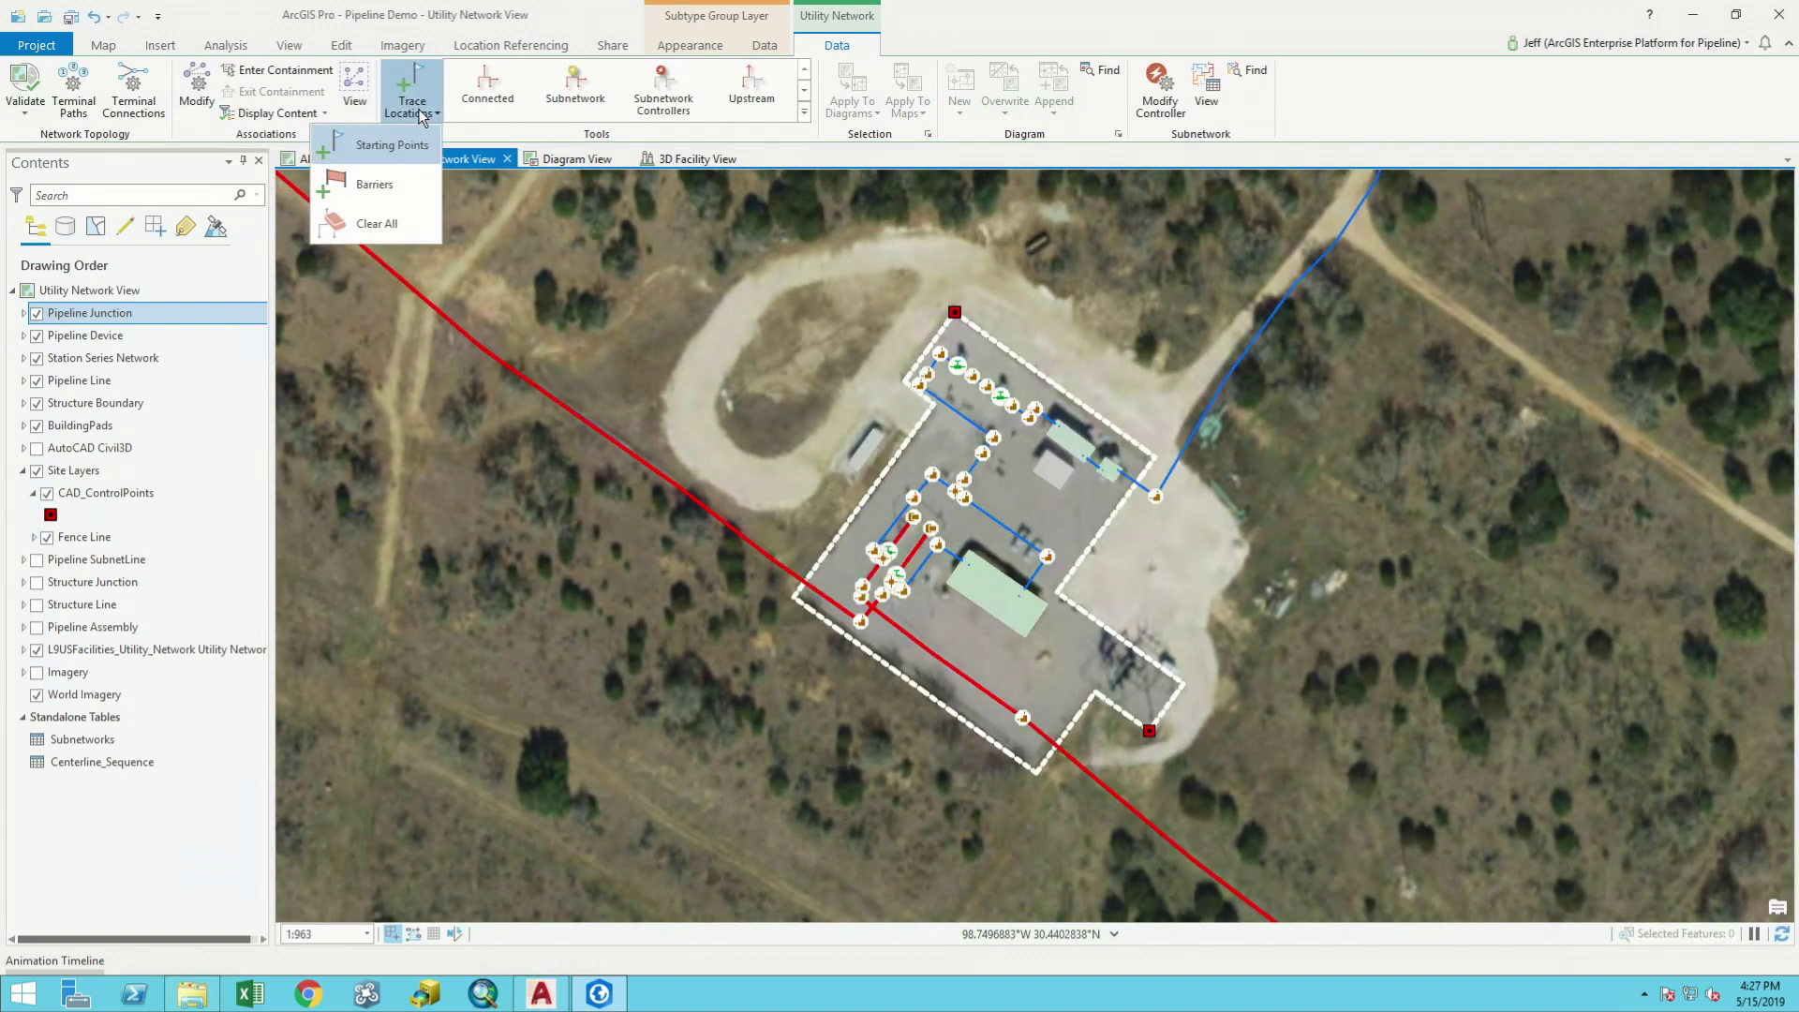
click(394, 146)
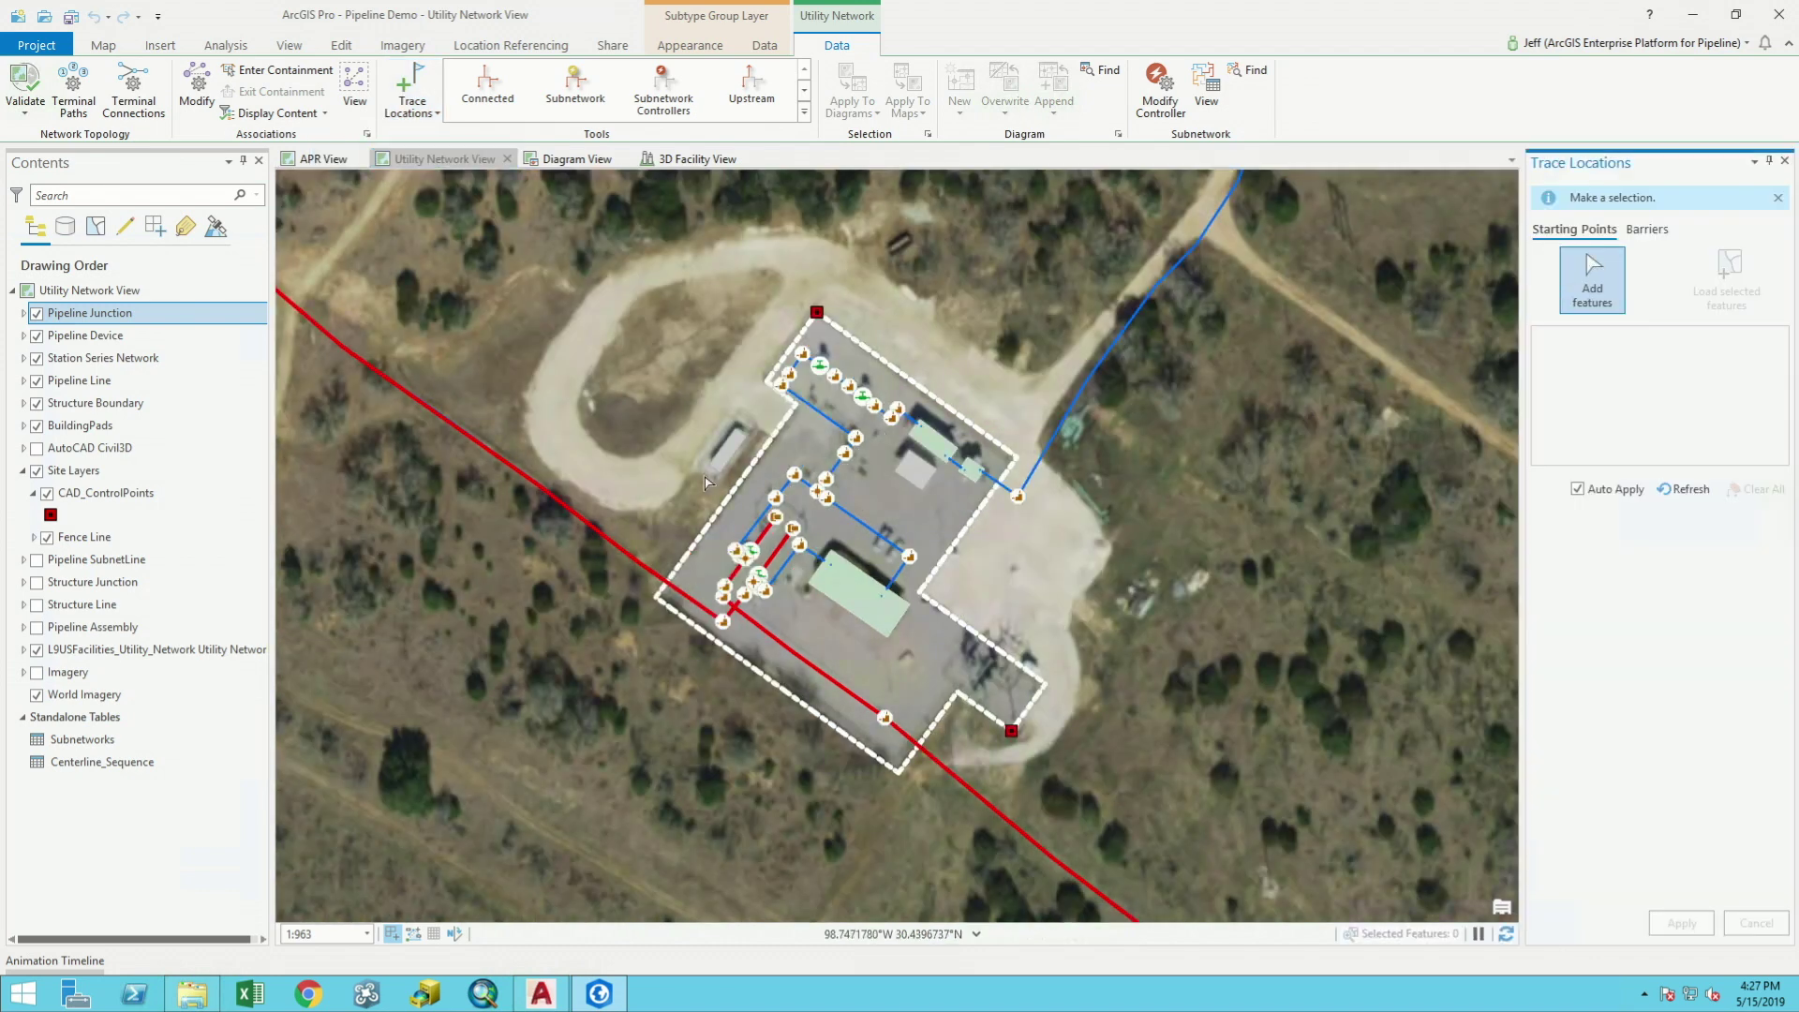
click(561, 507)
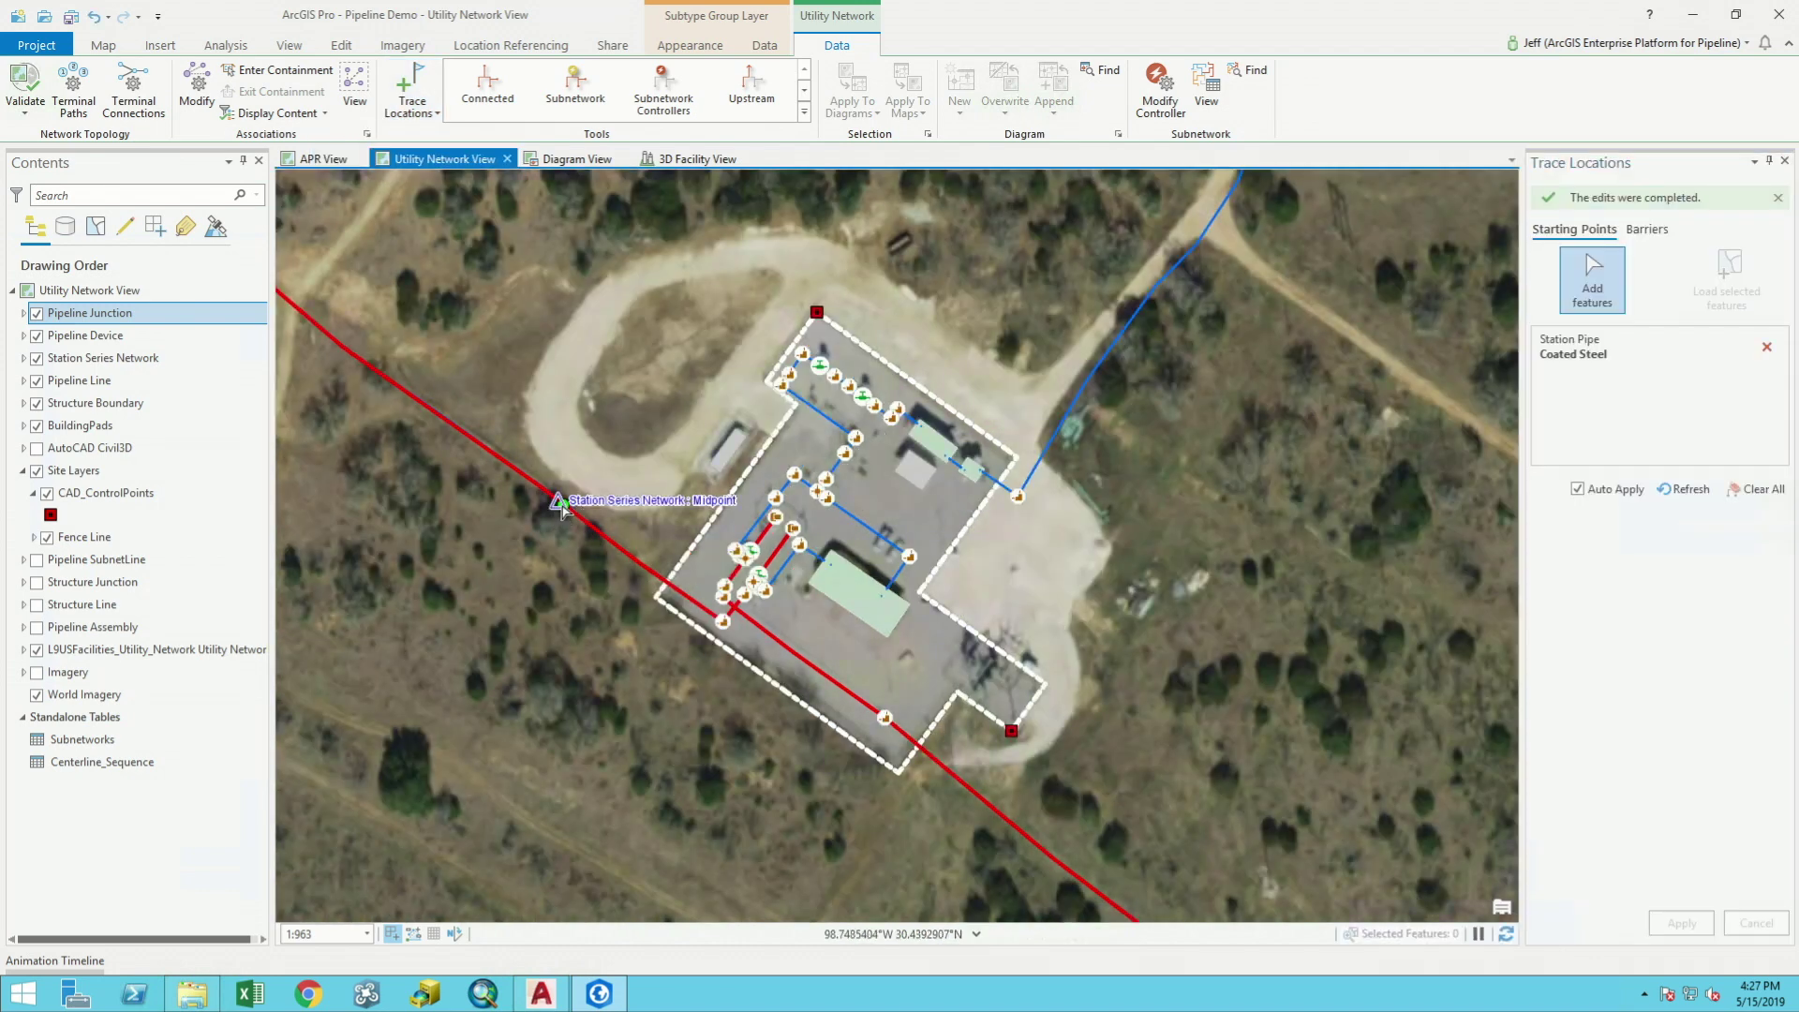
Step: Place two barriers on the station pipes and open a Connected trace
click(1651, 236)
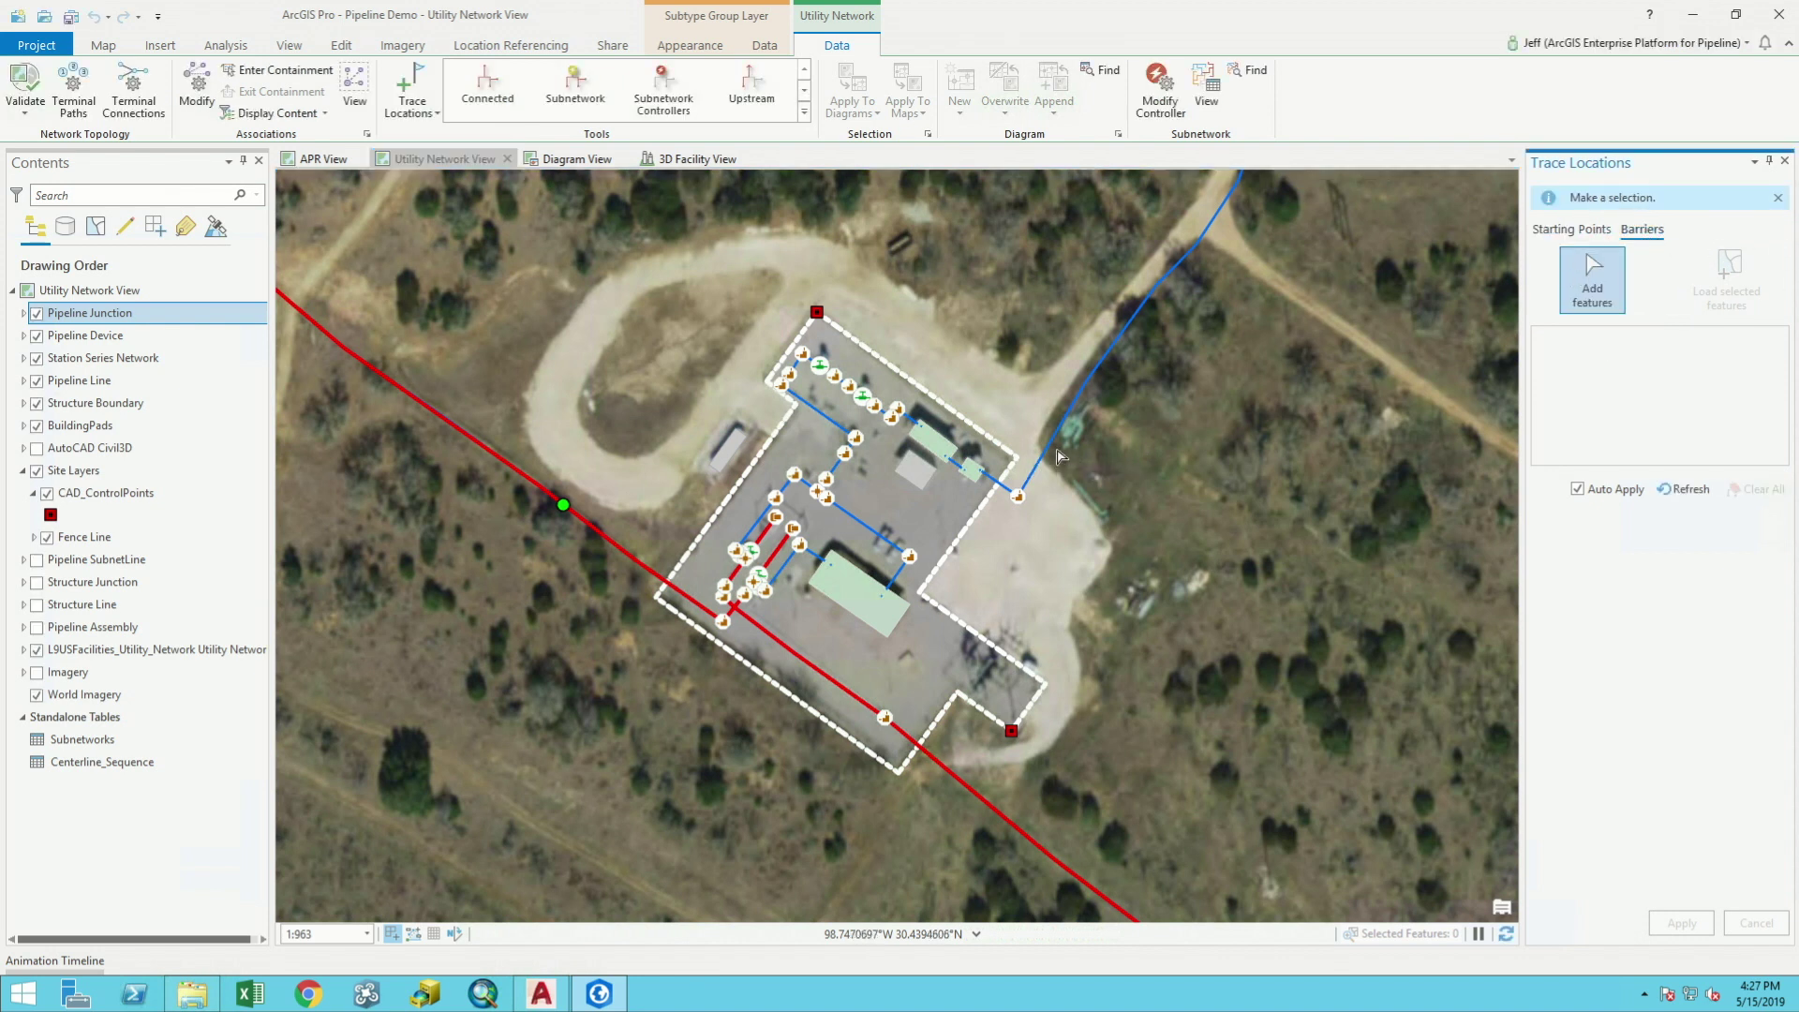
click(953, 464)
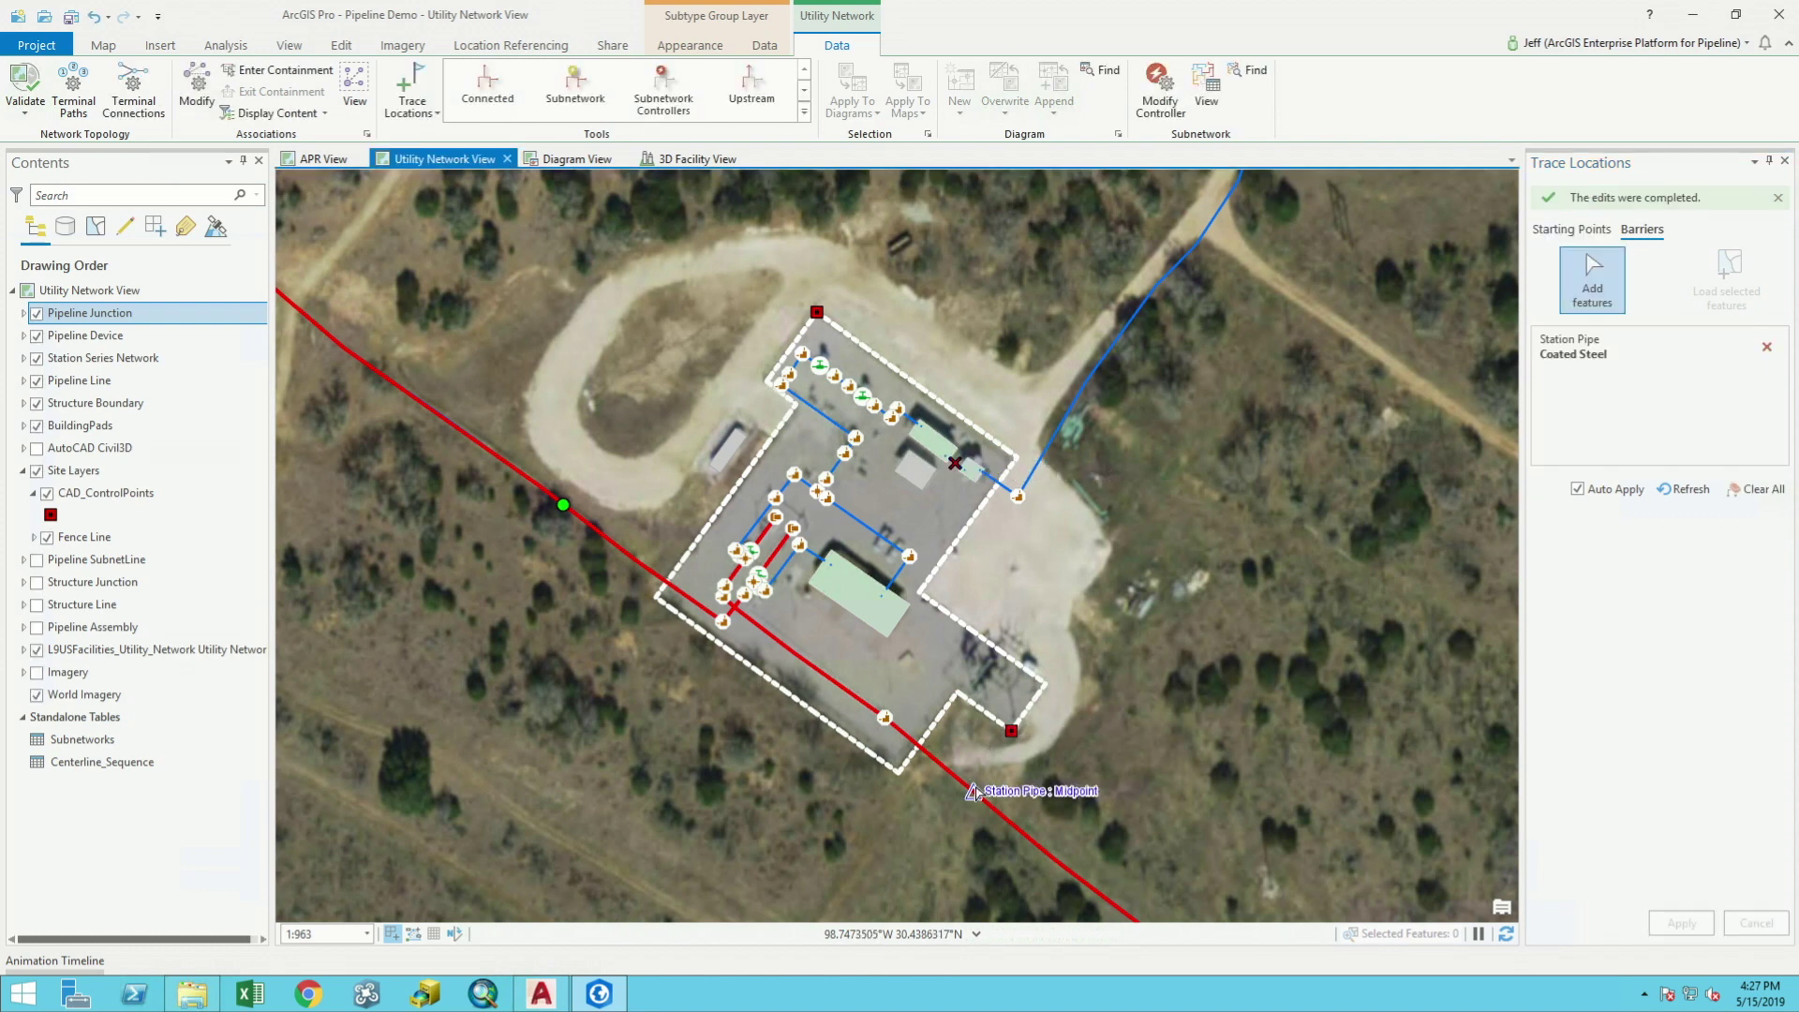
click(972, 789)
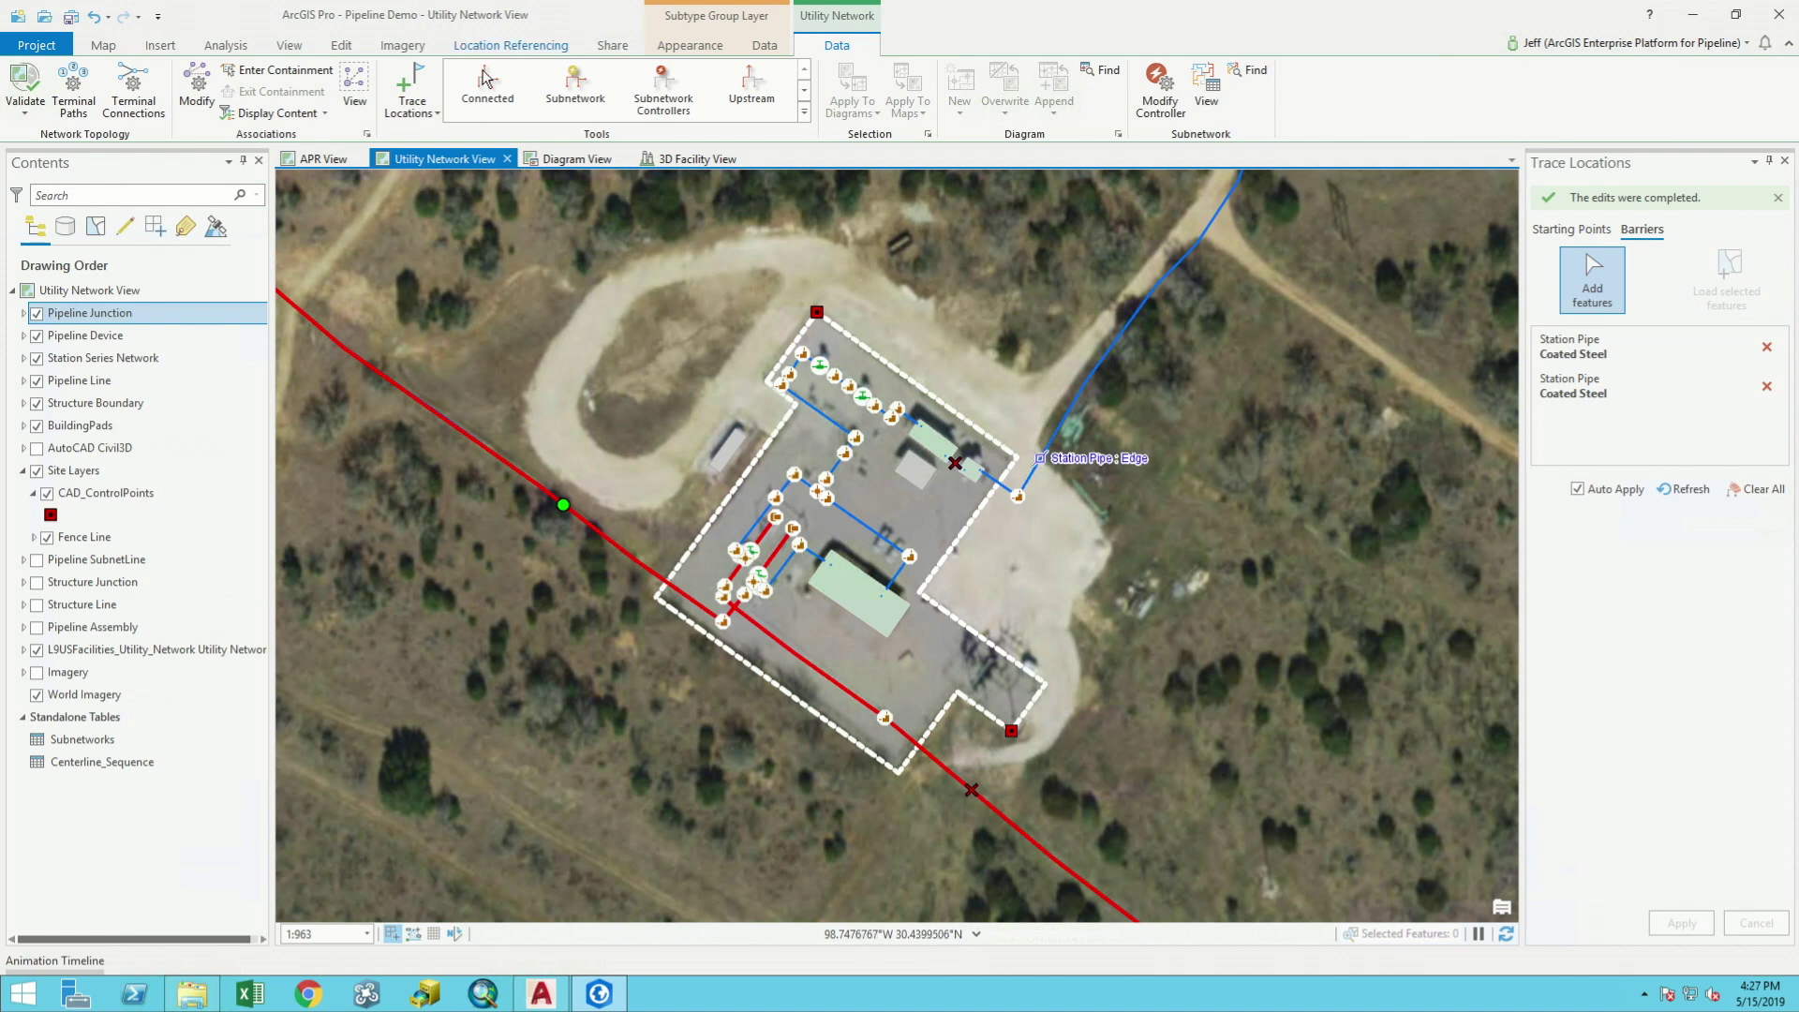
click(488, 97)
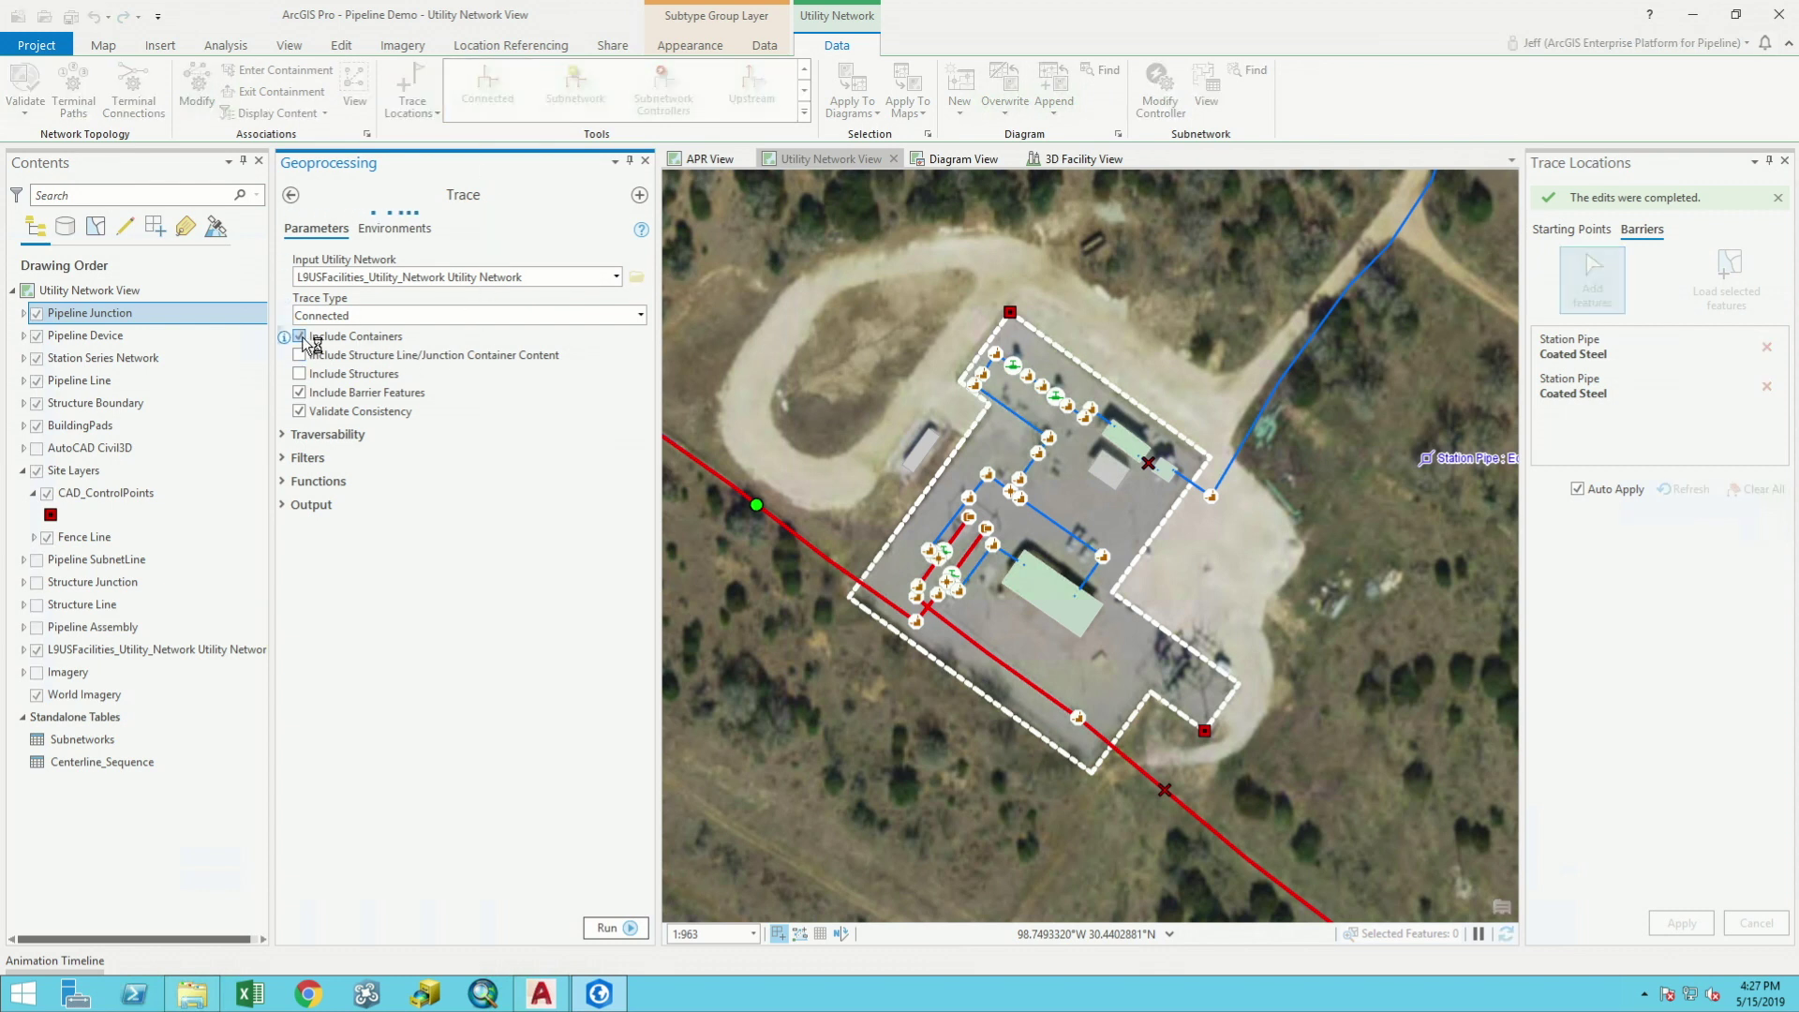
Step: Add a Min trace function on the MAOPDESIGN attribute
click(285, 482)
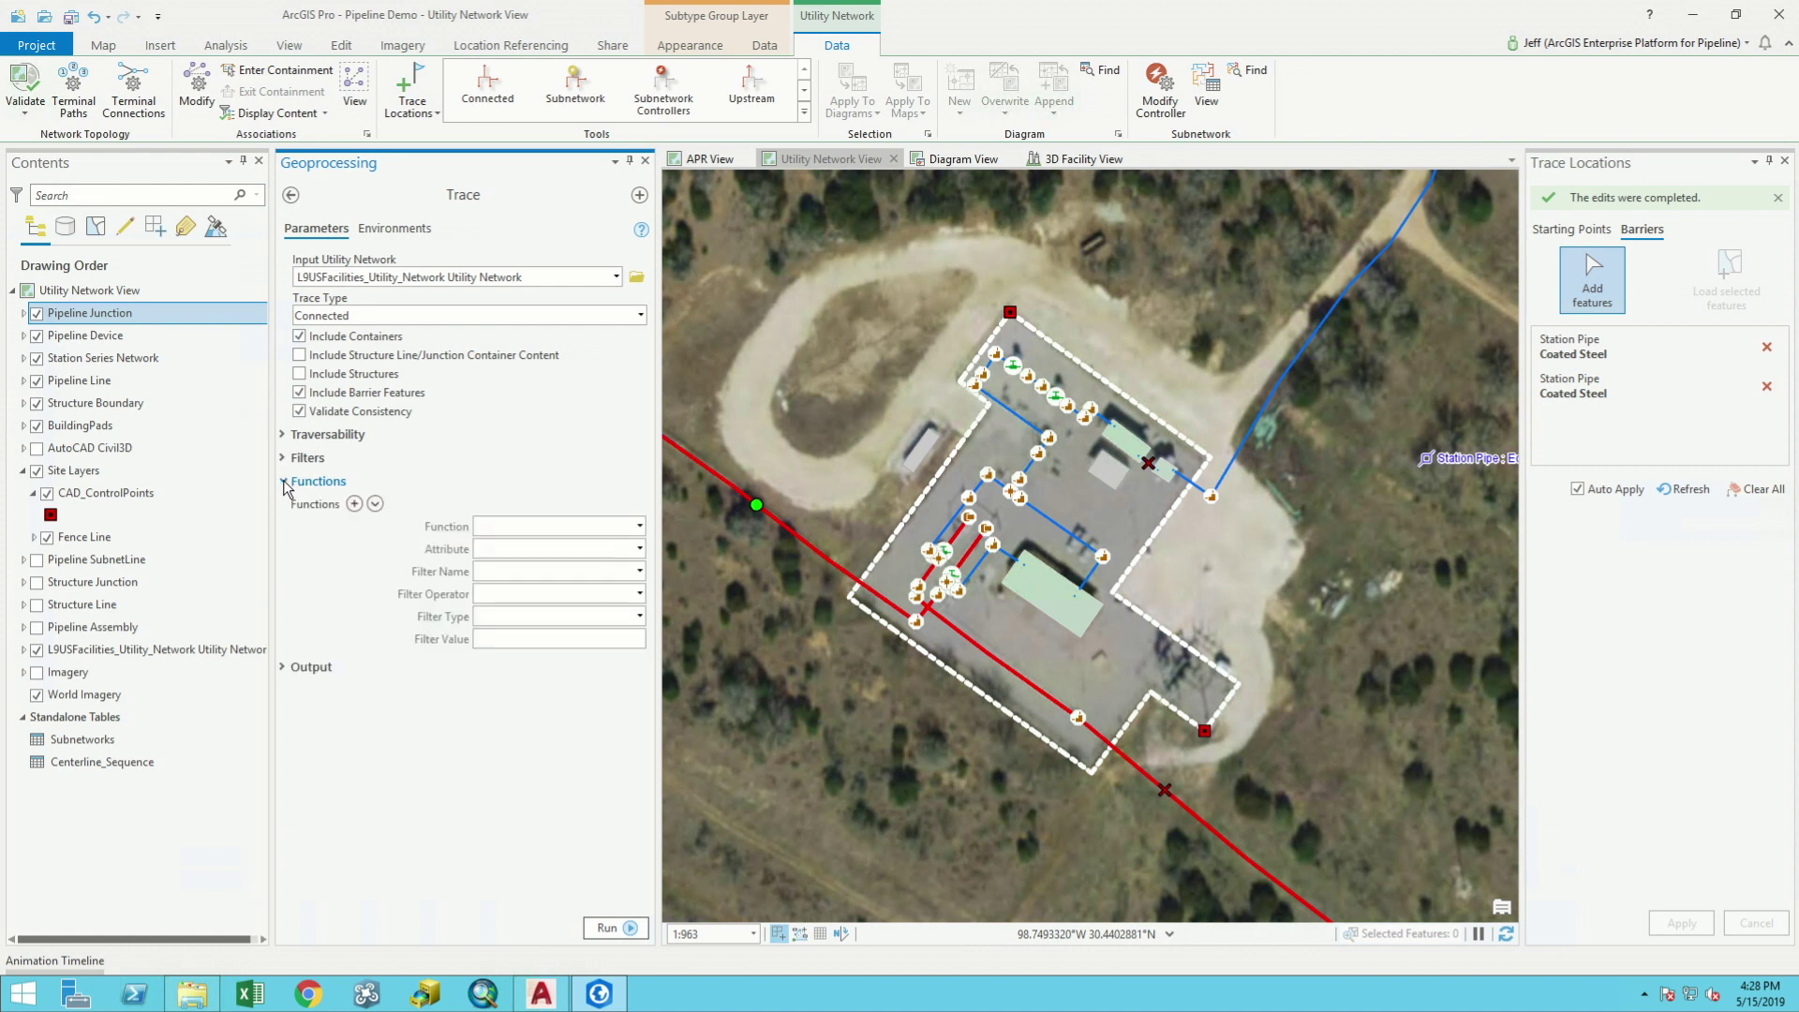
click(639, 527)
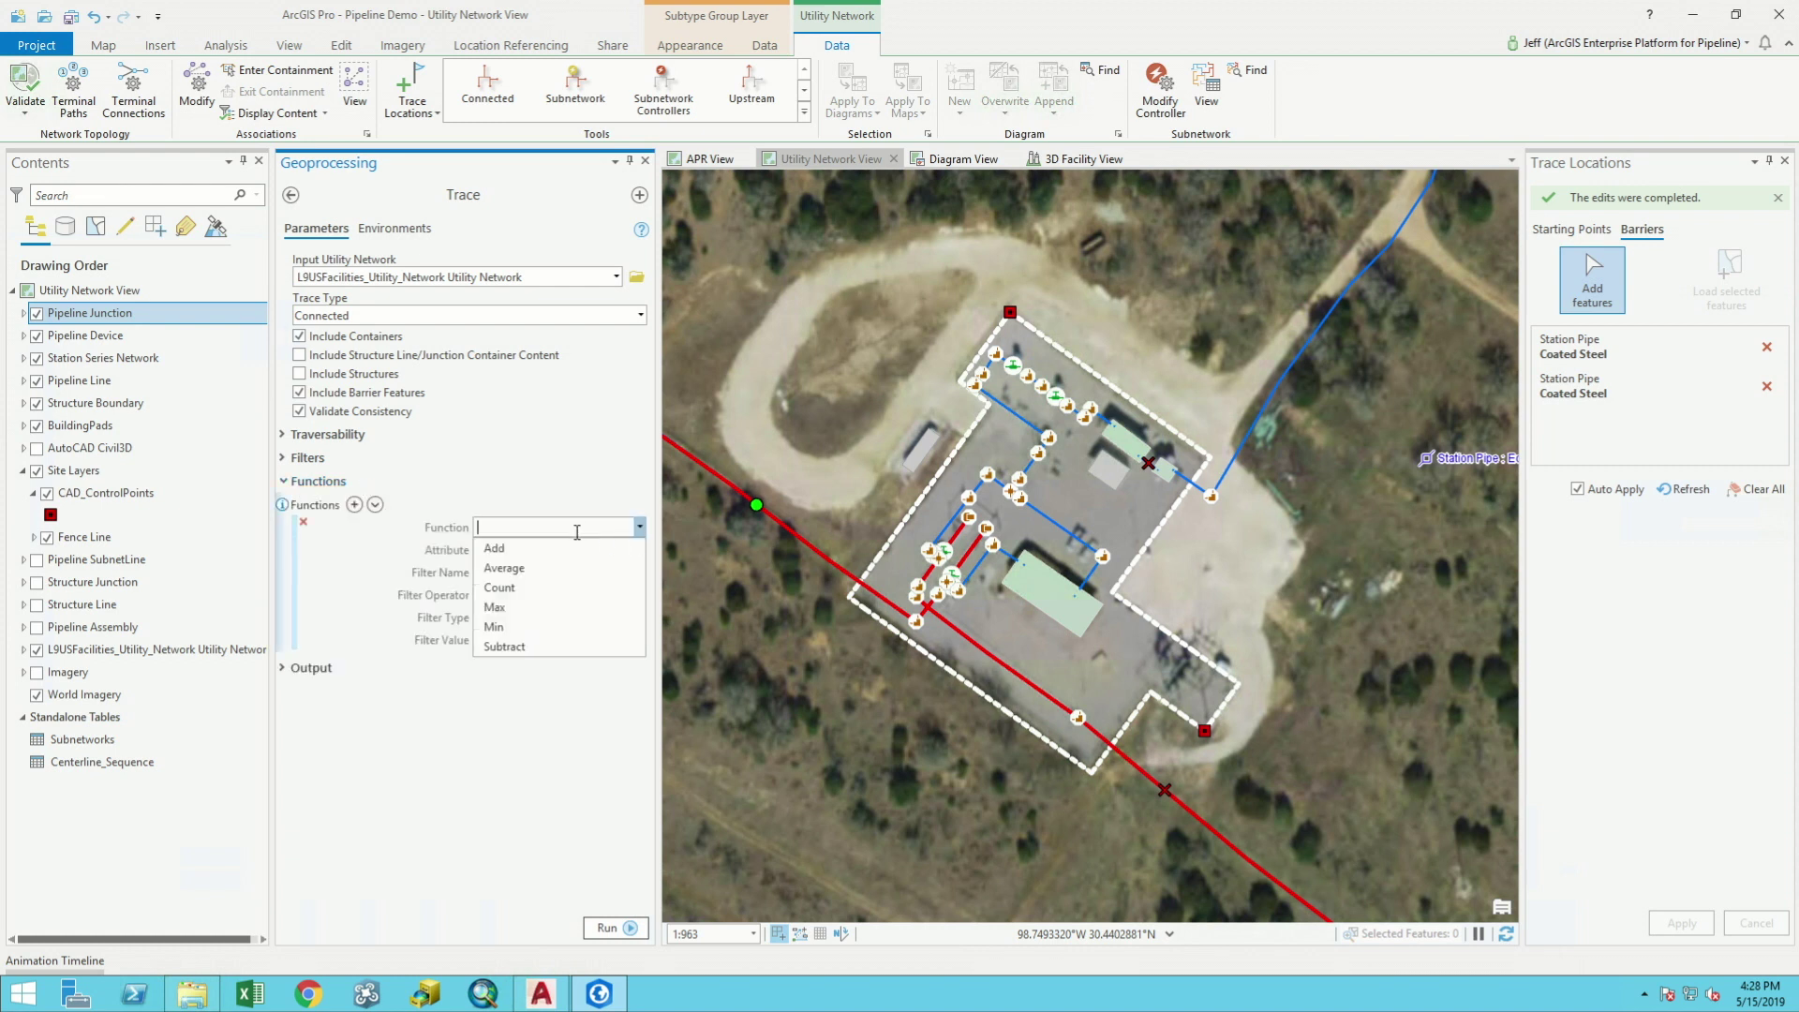
click(497, 627)
click(640, 550)
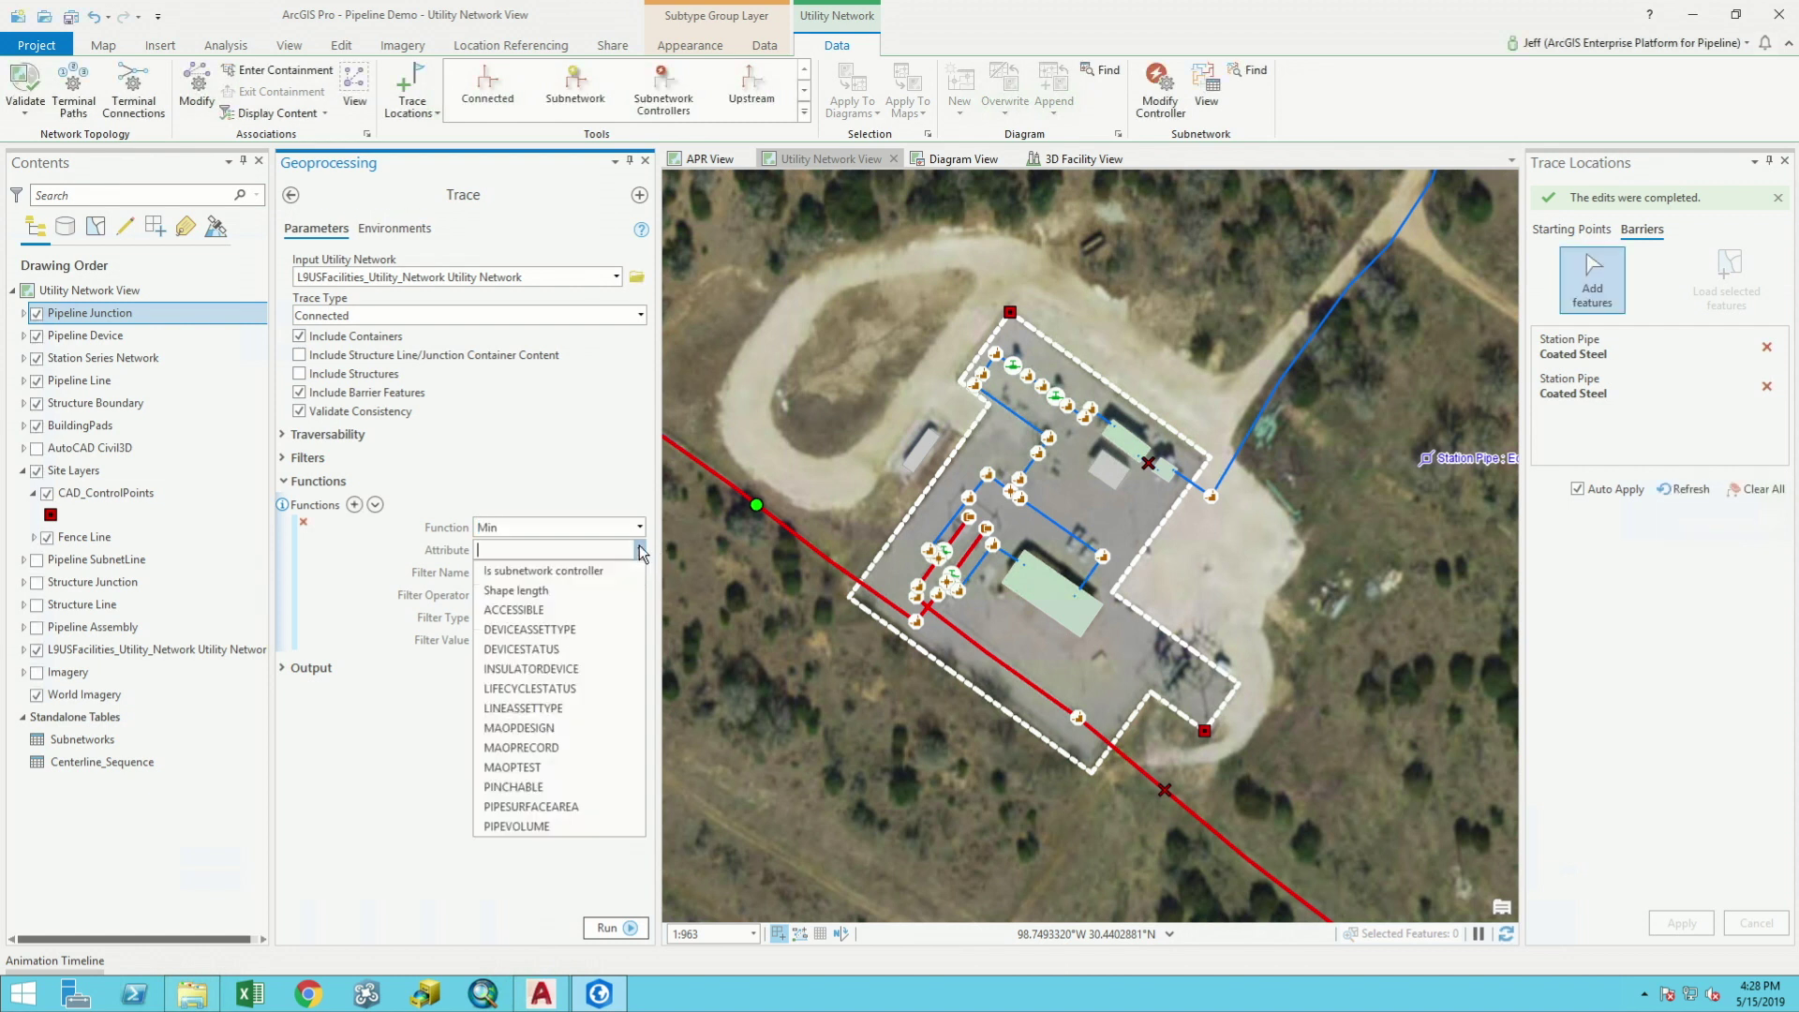
click(541, 729)
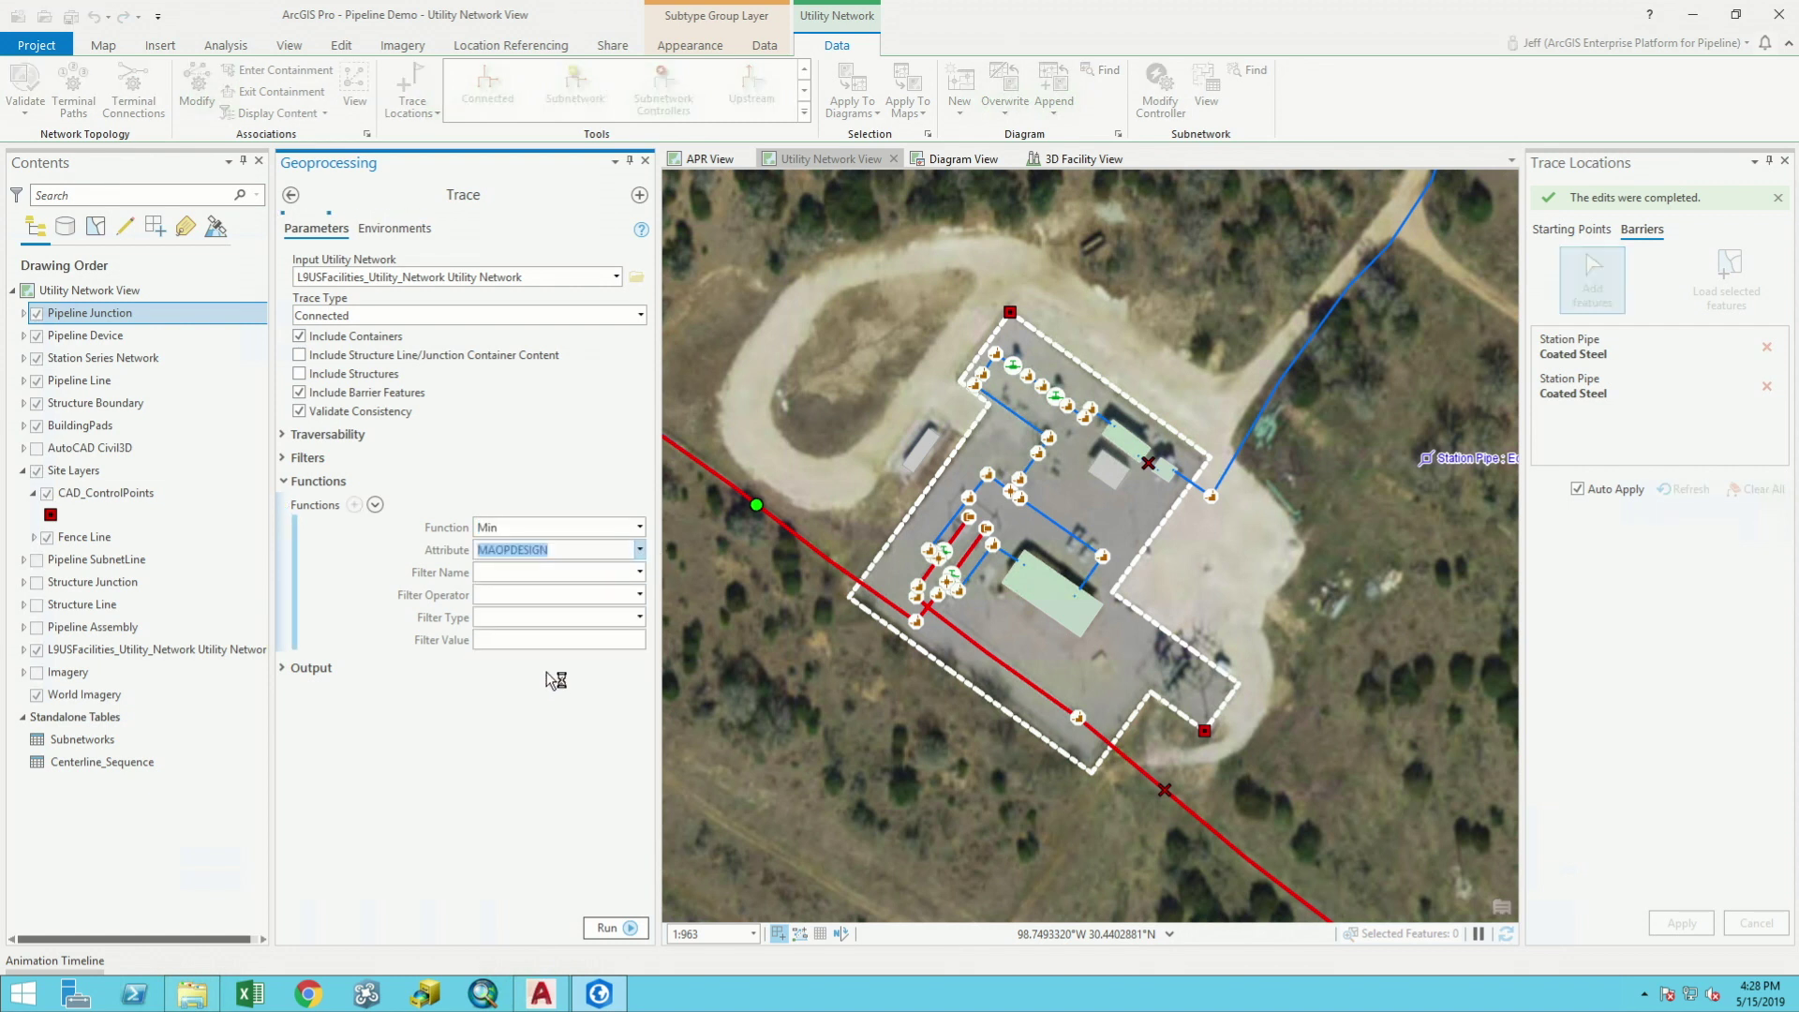
Step: Add a second trace function, Max, also on MAOPDESIGN
click(354, 505)
click(638, 665)
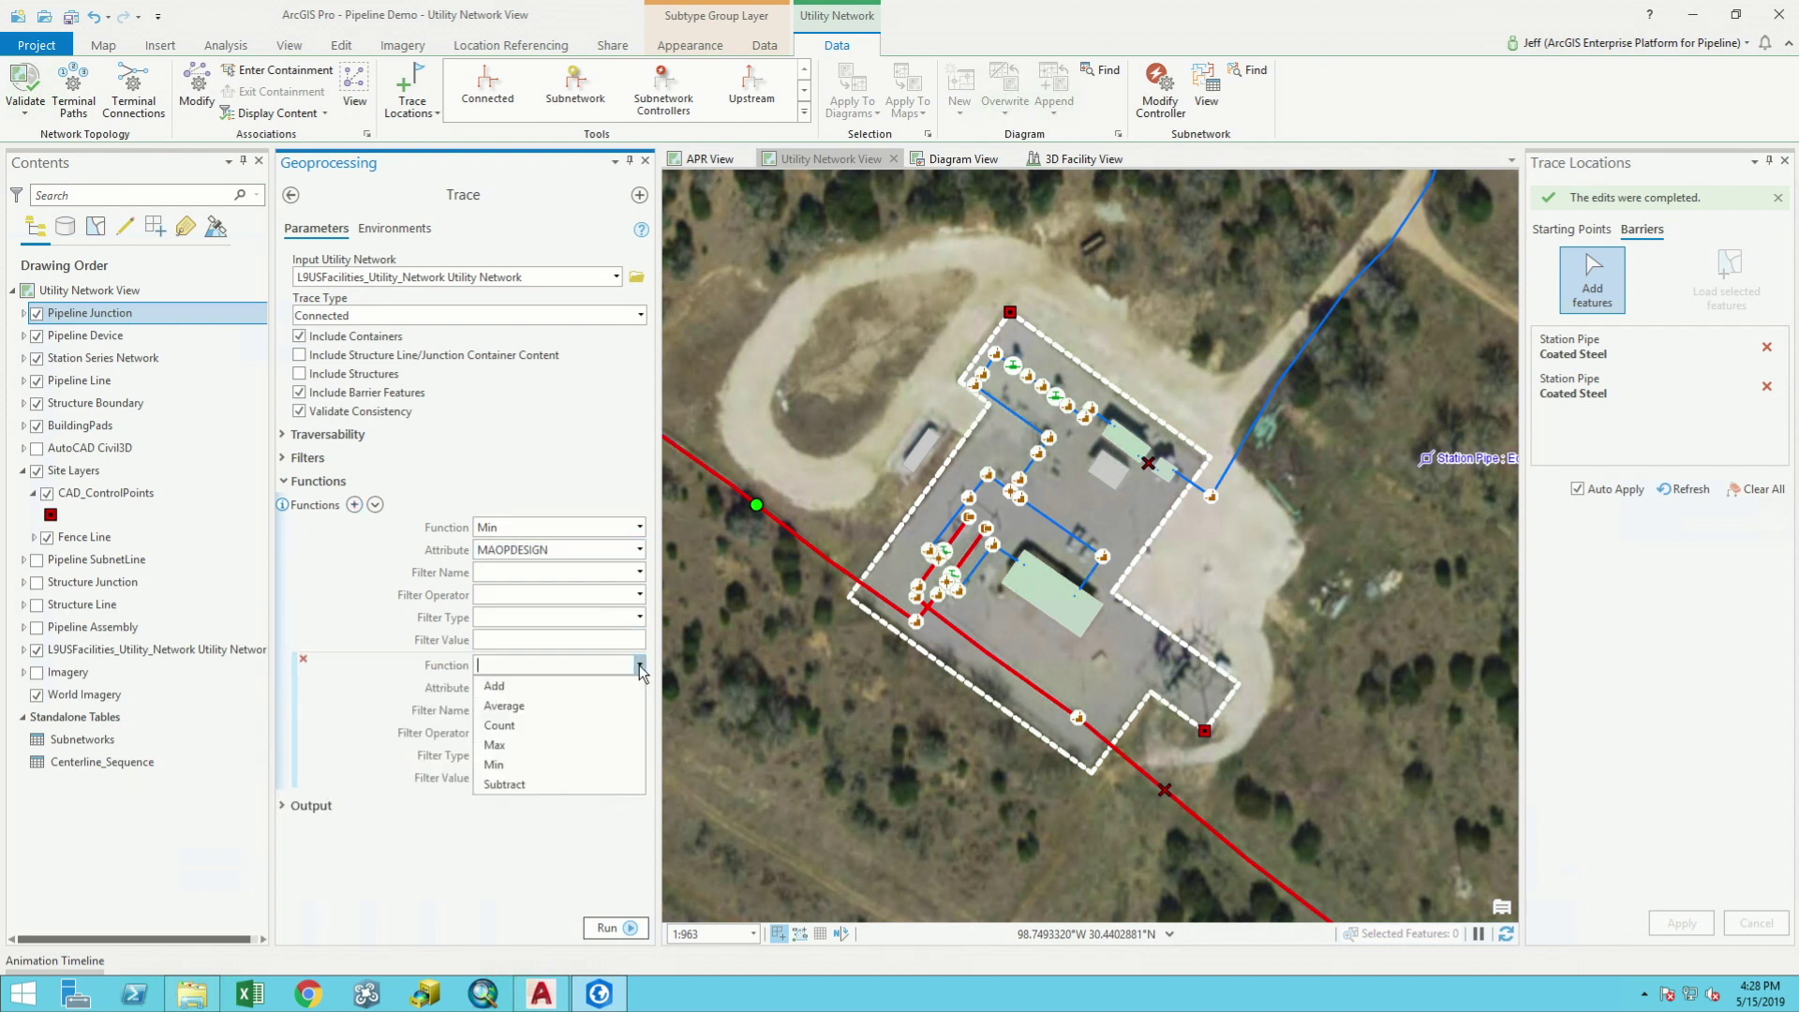
click(529, 748)
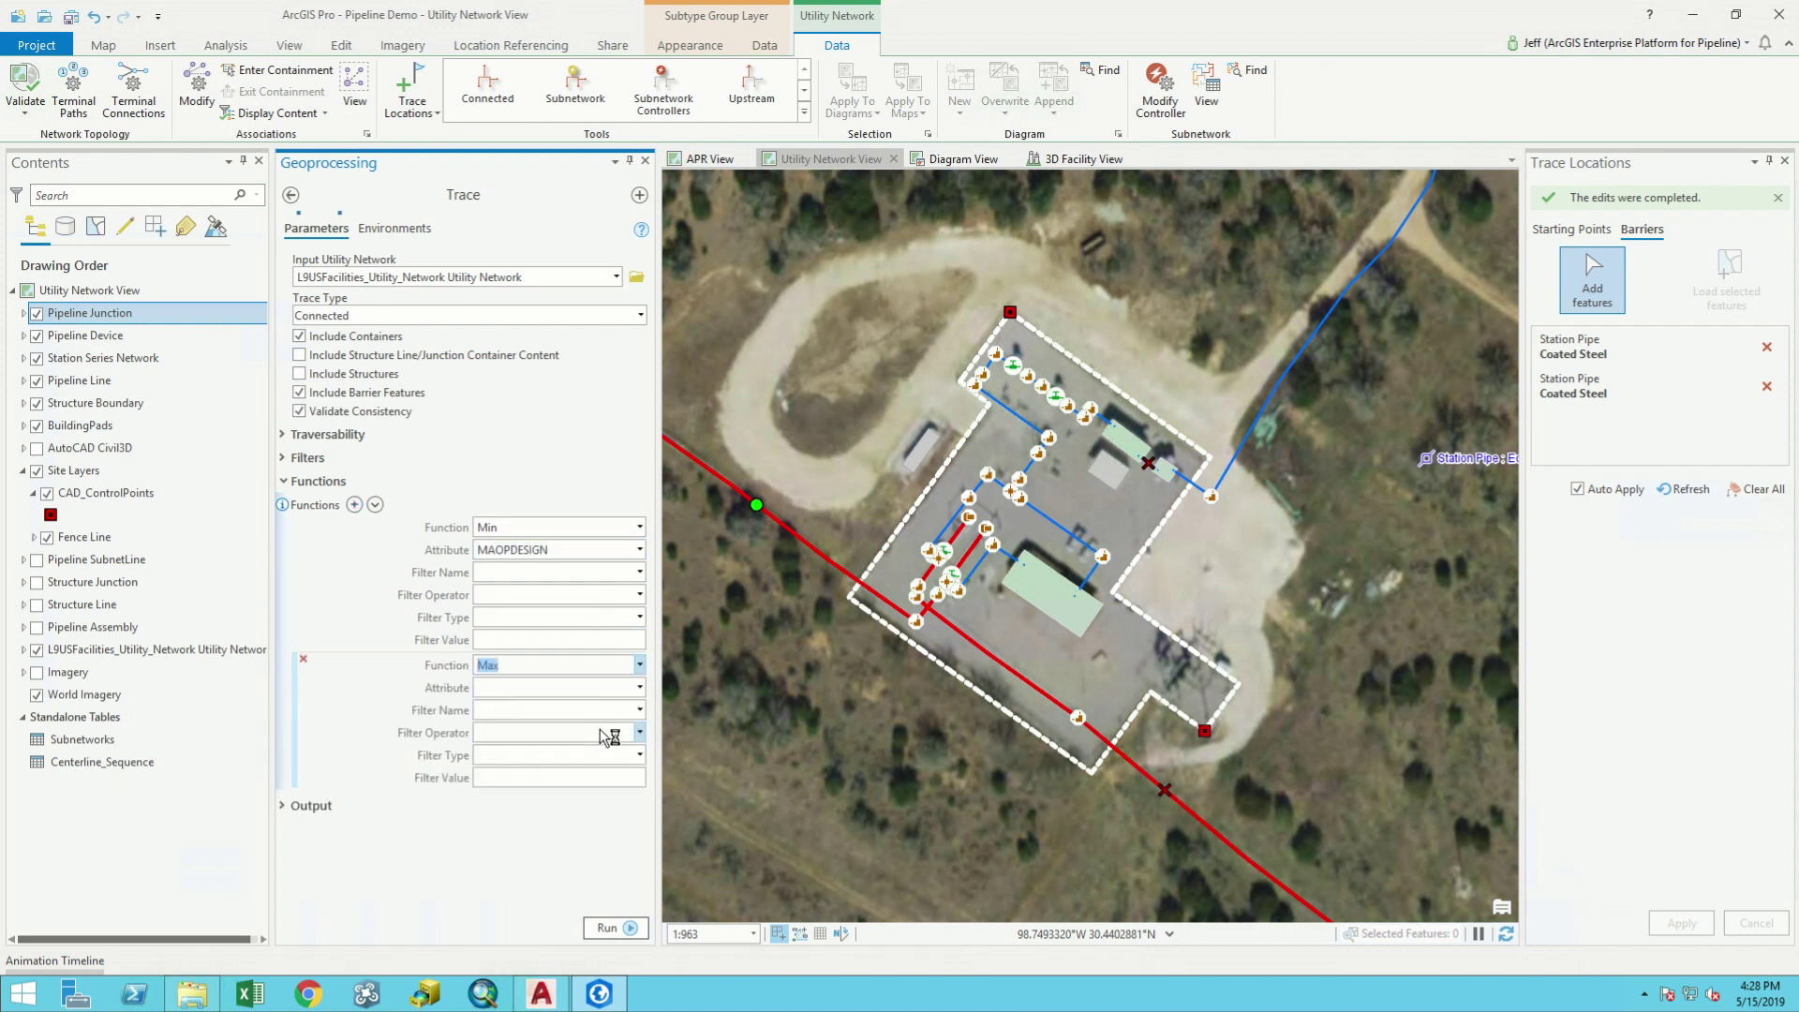
click(639, 687)
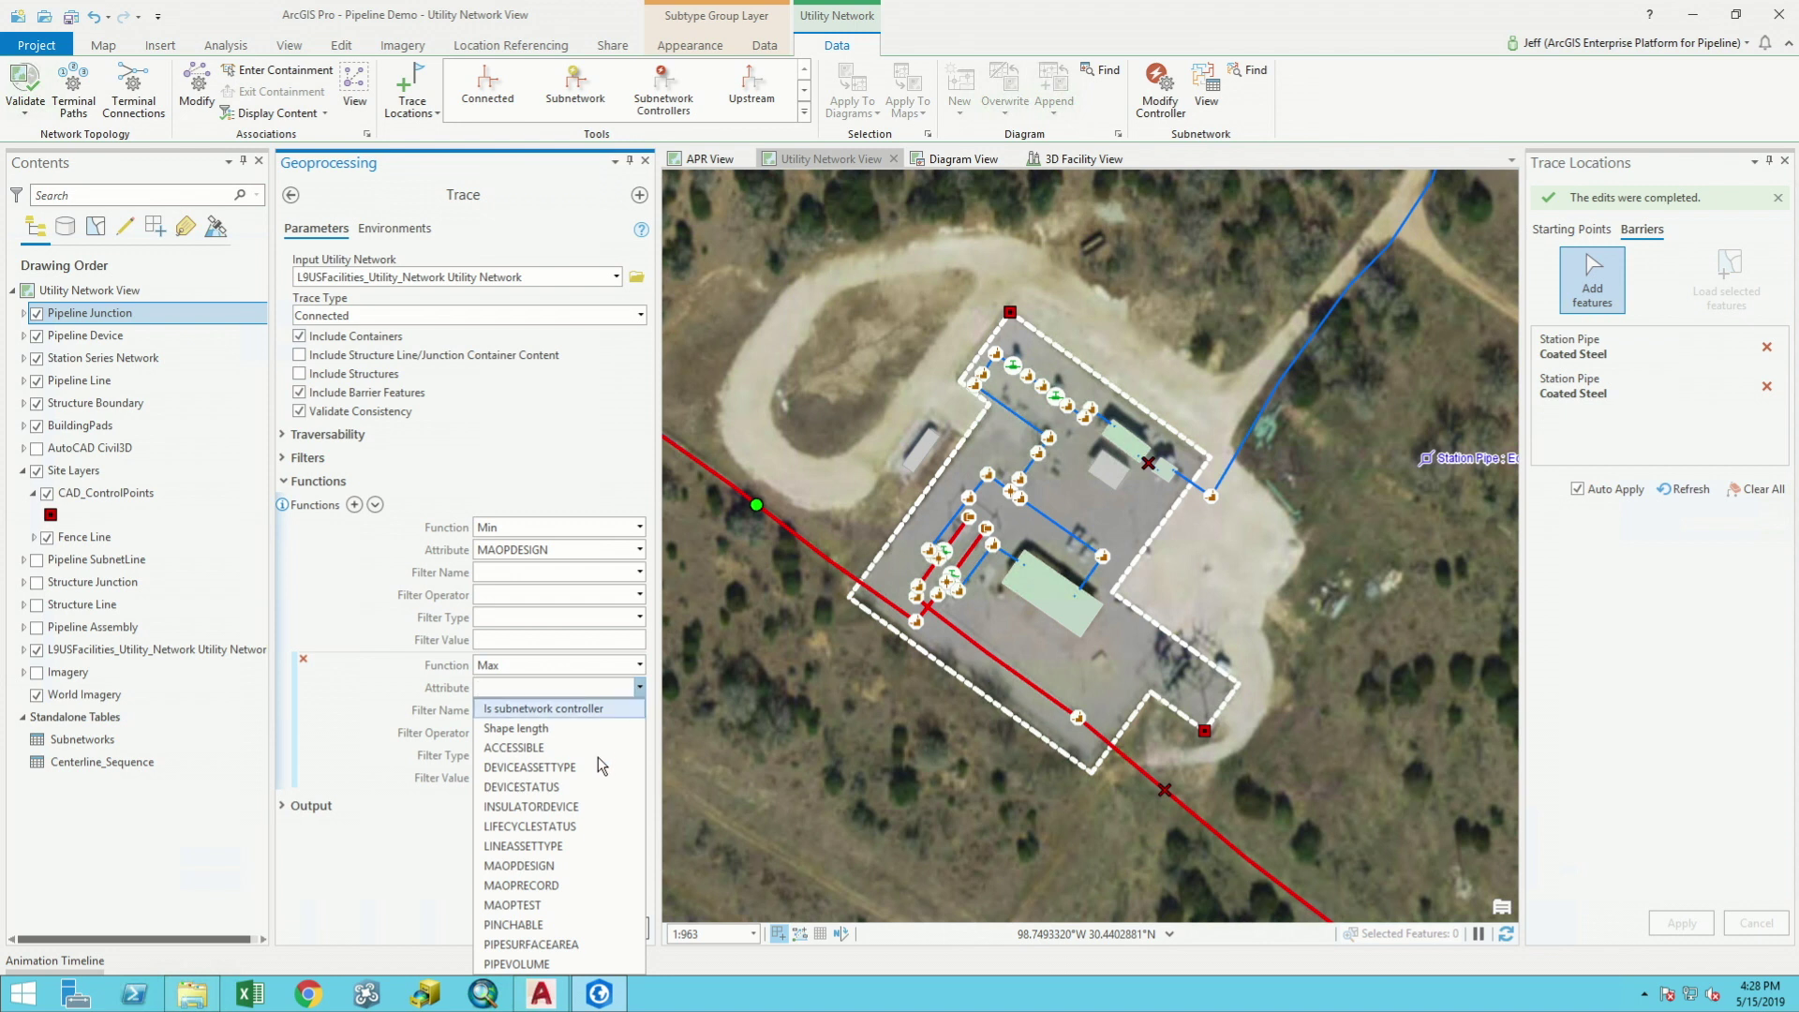
click(562, 865)
Step: Run the trace and read its details: 127 features, MAOPDESIGN min 167.49, max 1500
click(609, 928)
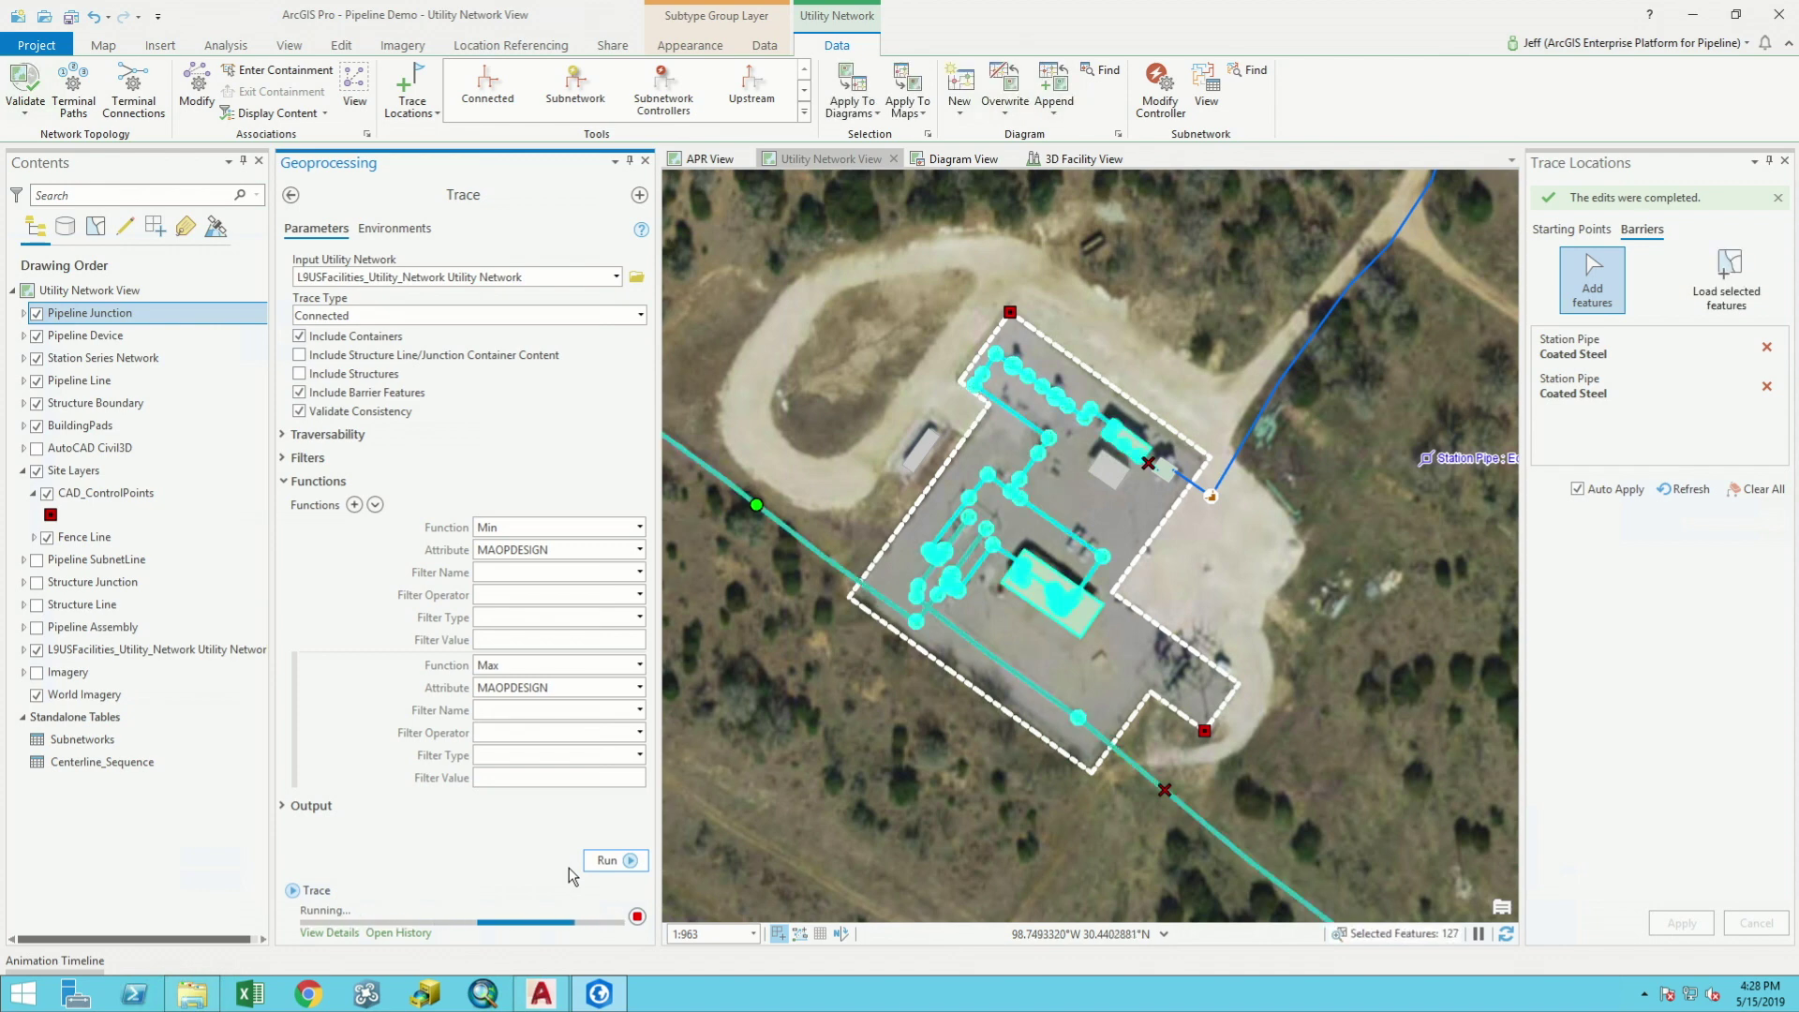
click(374, 928)
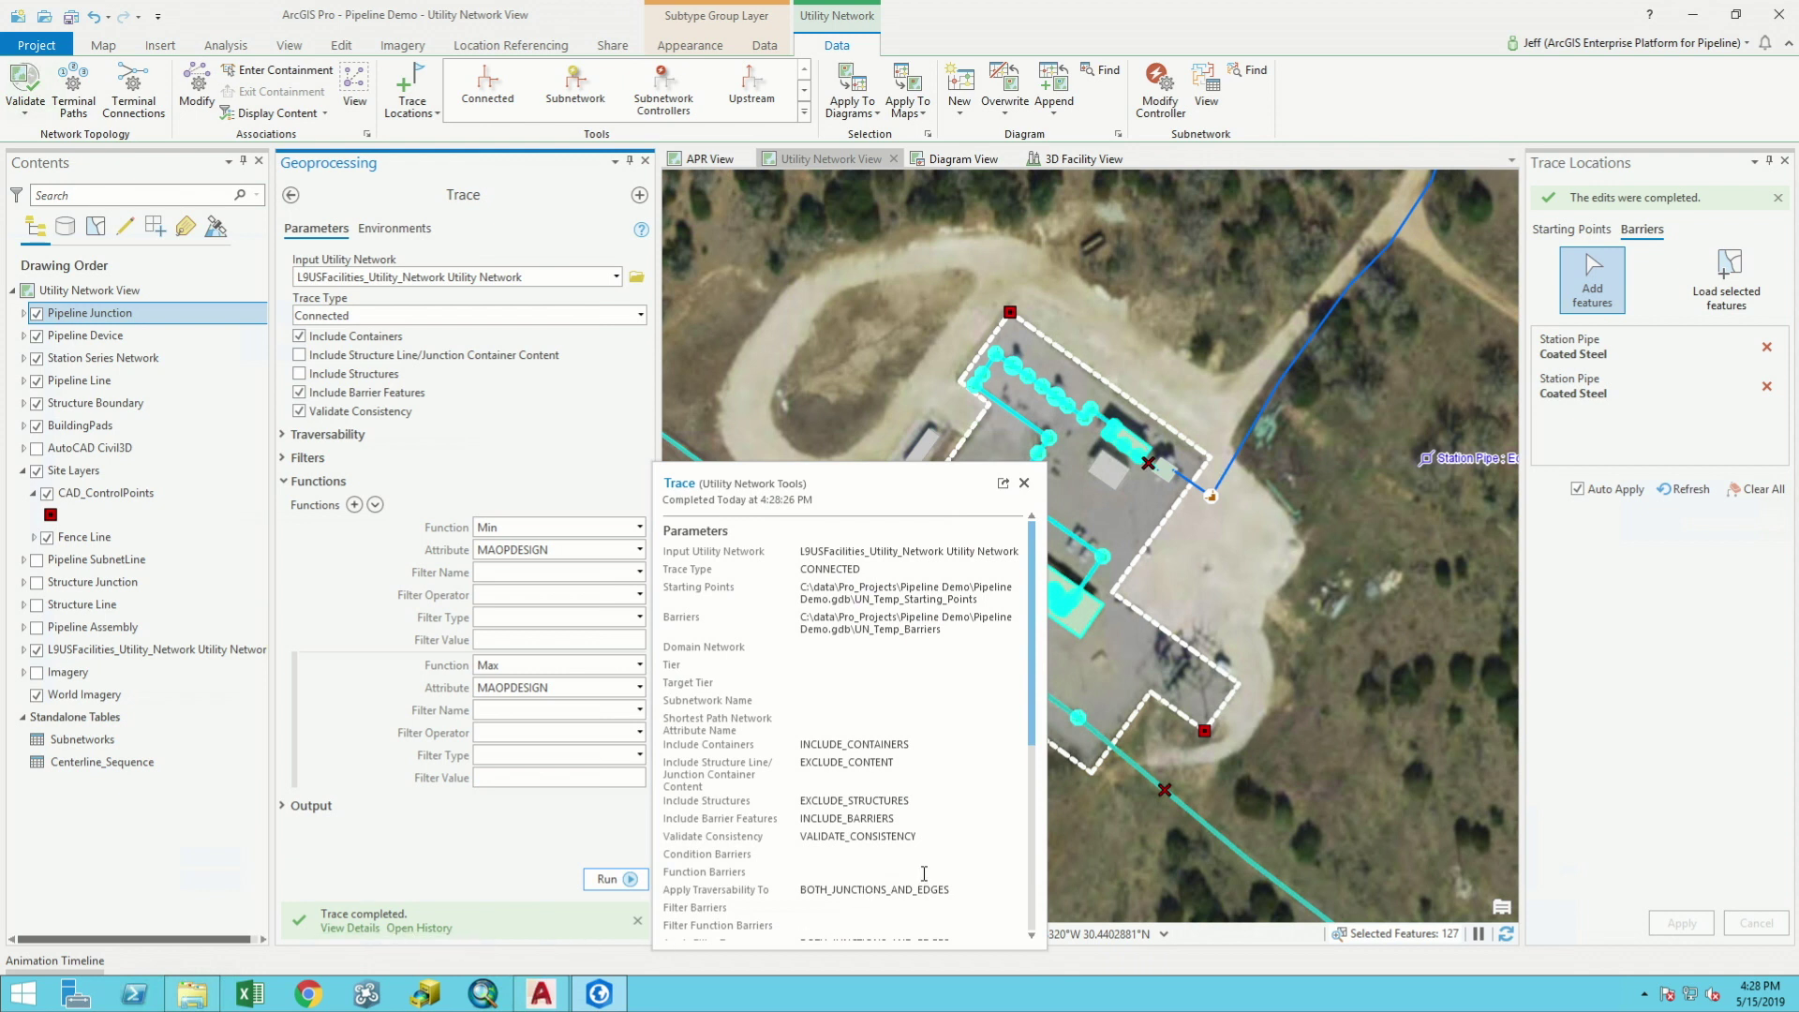
drag(1033, 764, 1037, 940)
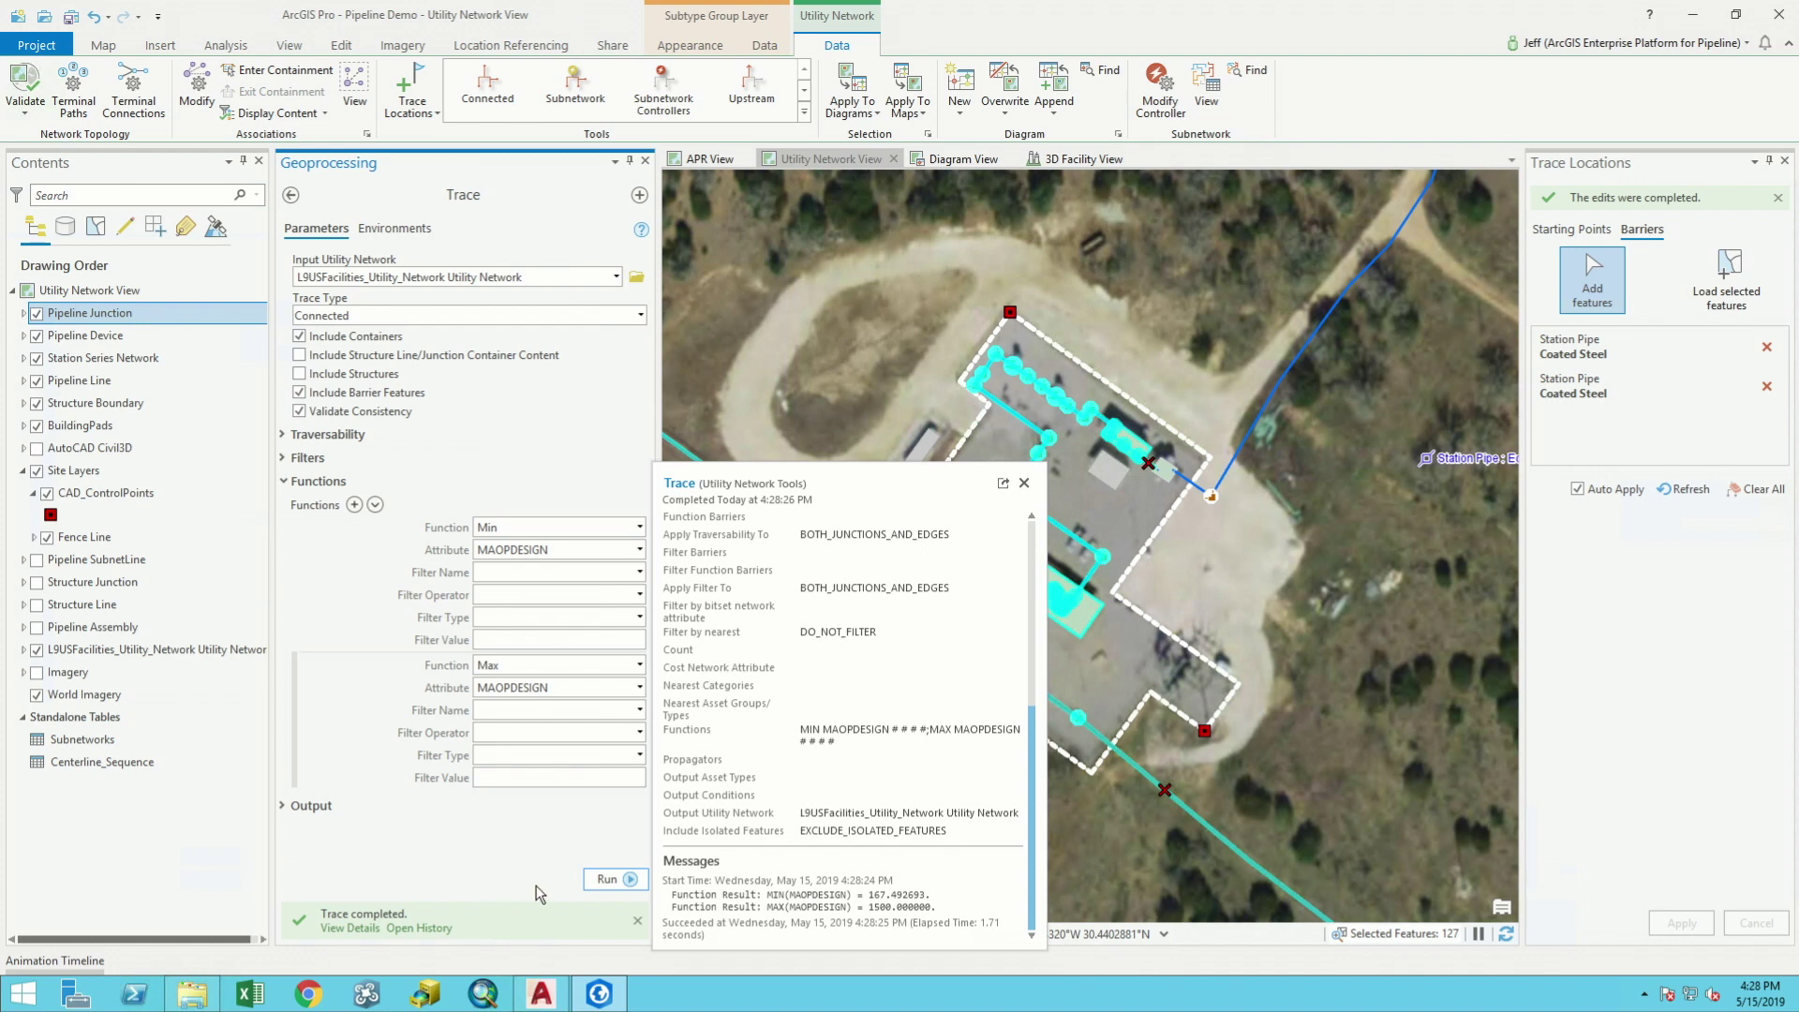
click(1024, 483)
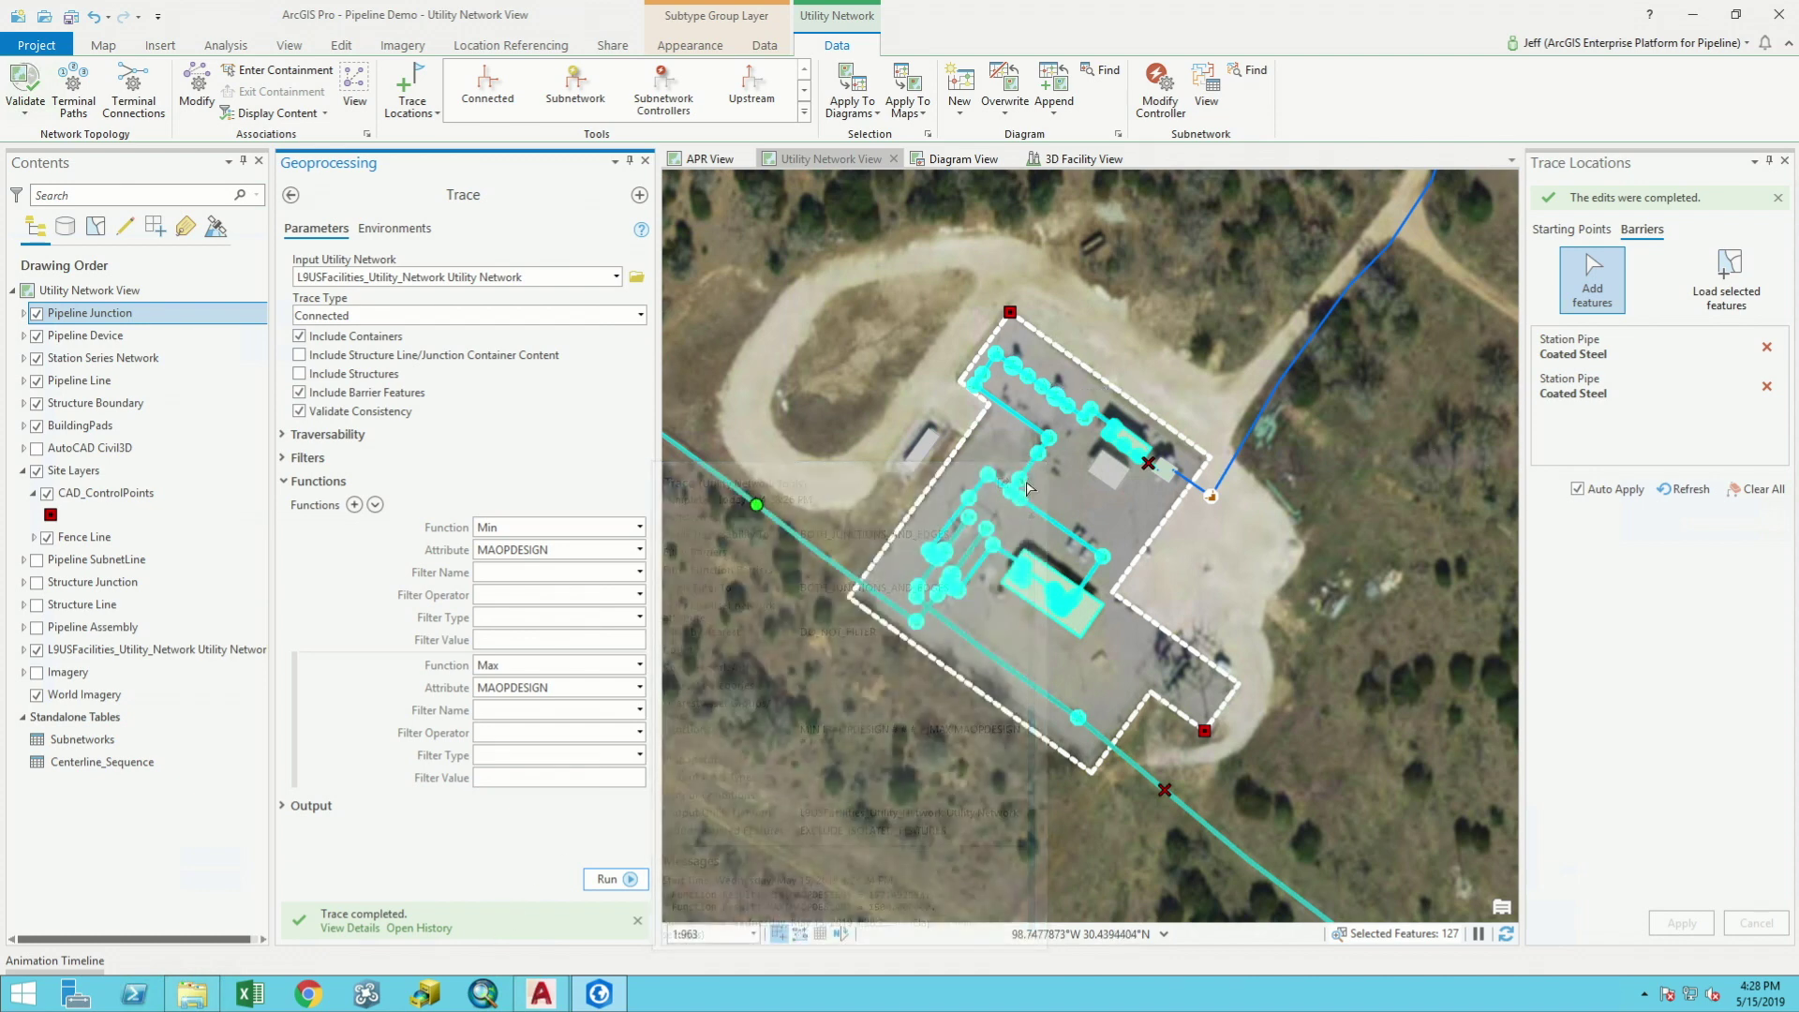
Step: Close the Trace Locations and trace tool panes and clear the 127 selected features
click(1785, 162)
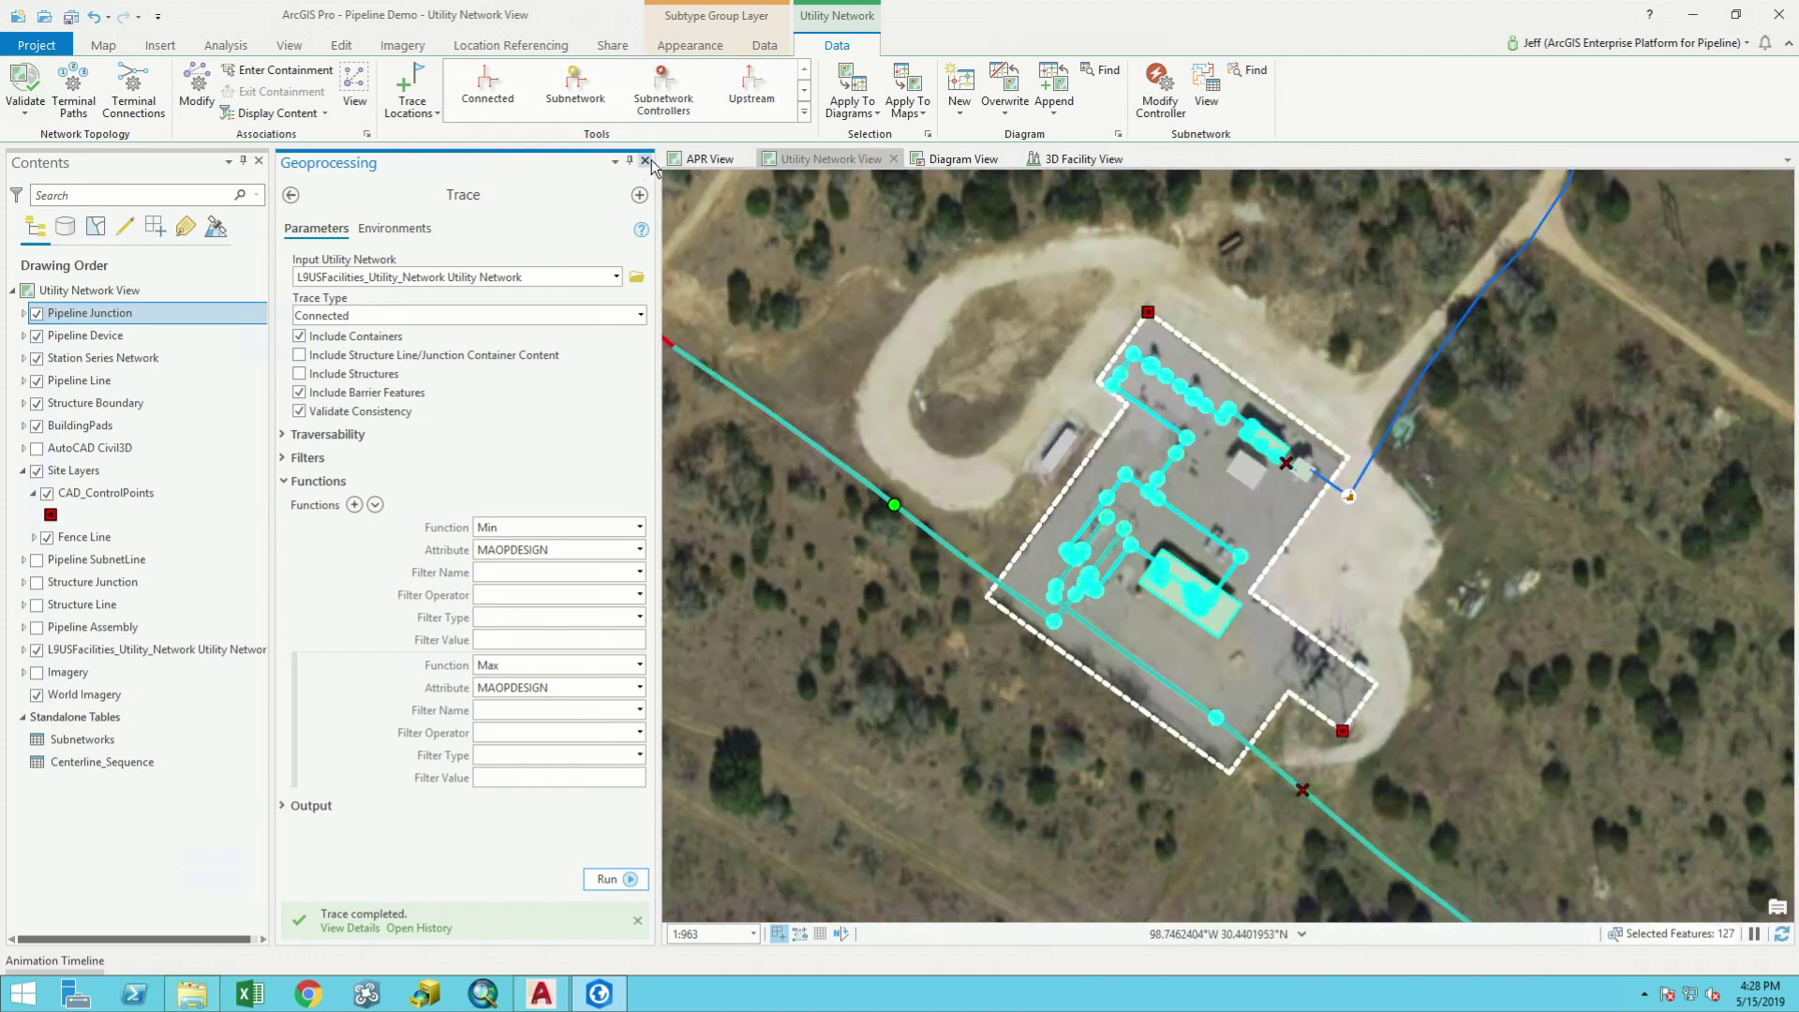
click(645, 160)
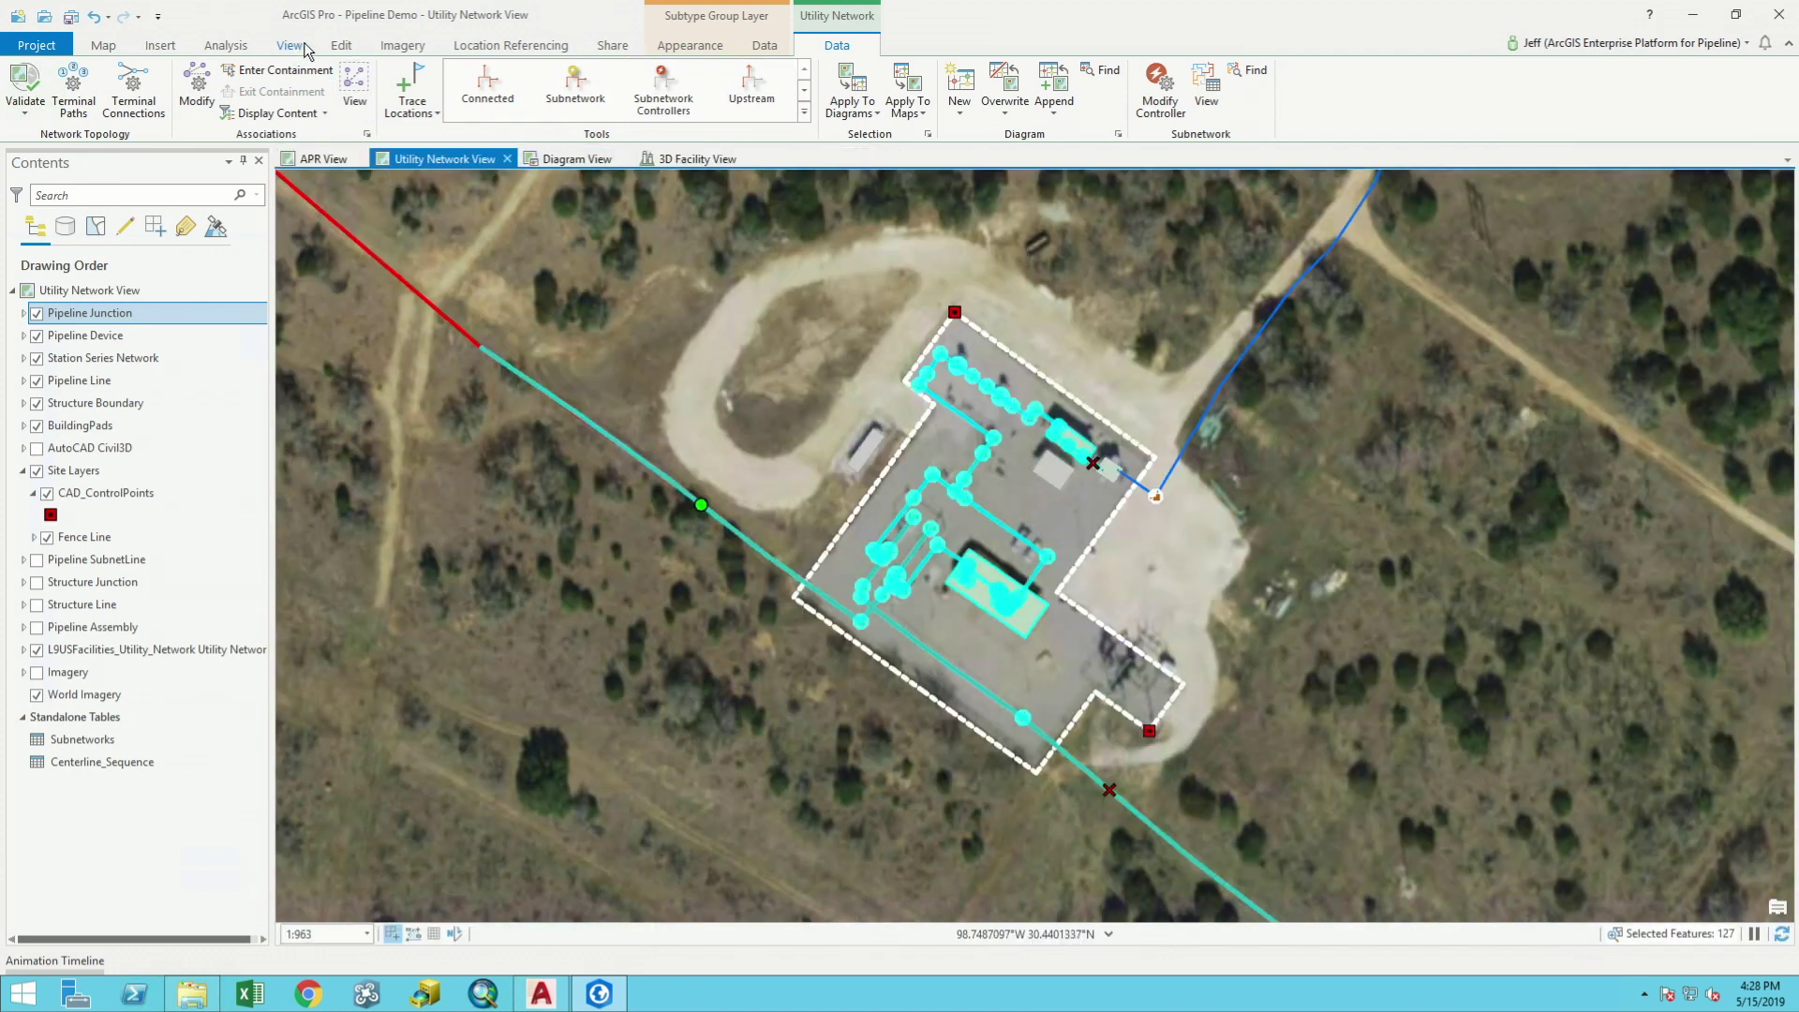
click(341, 45)
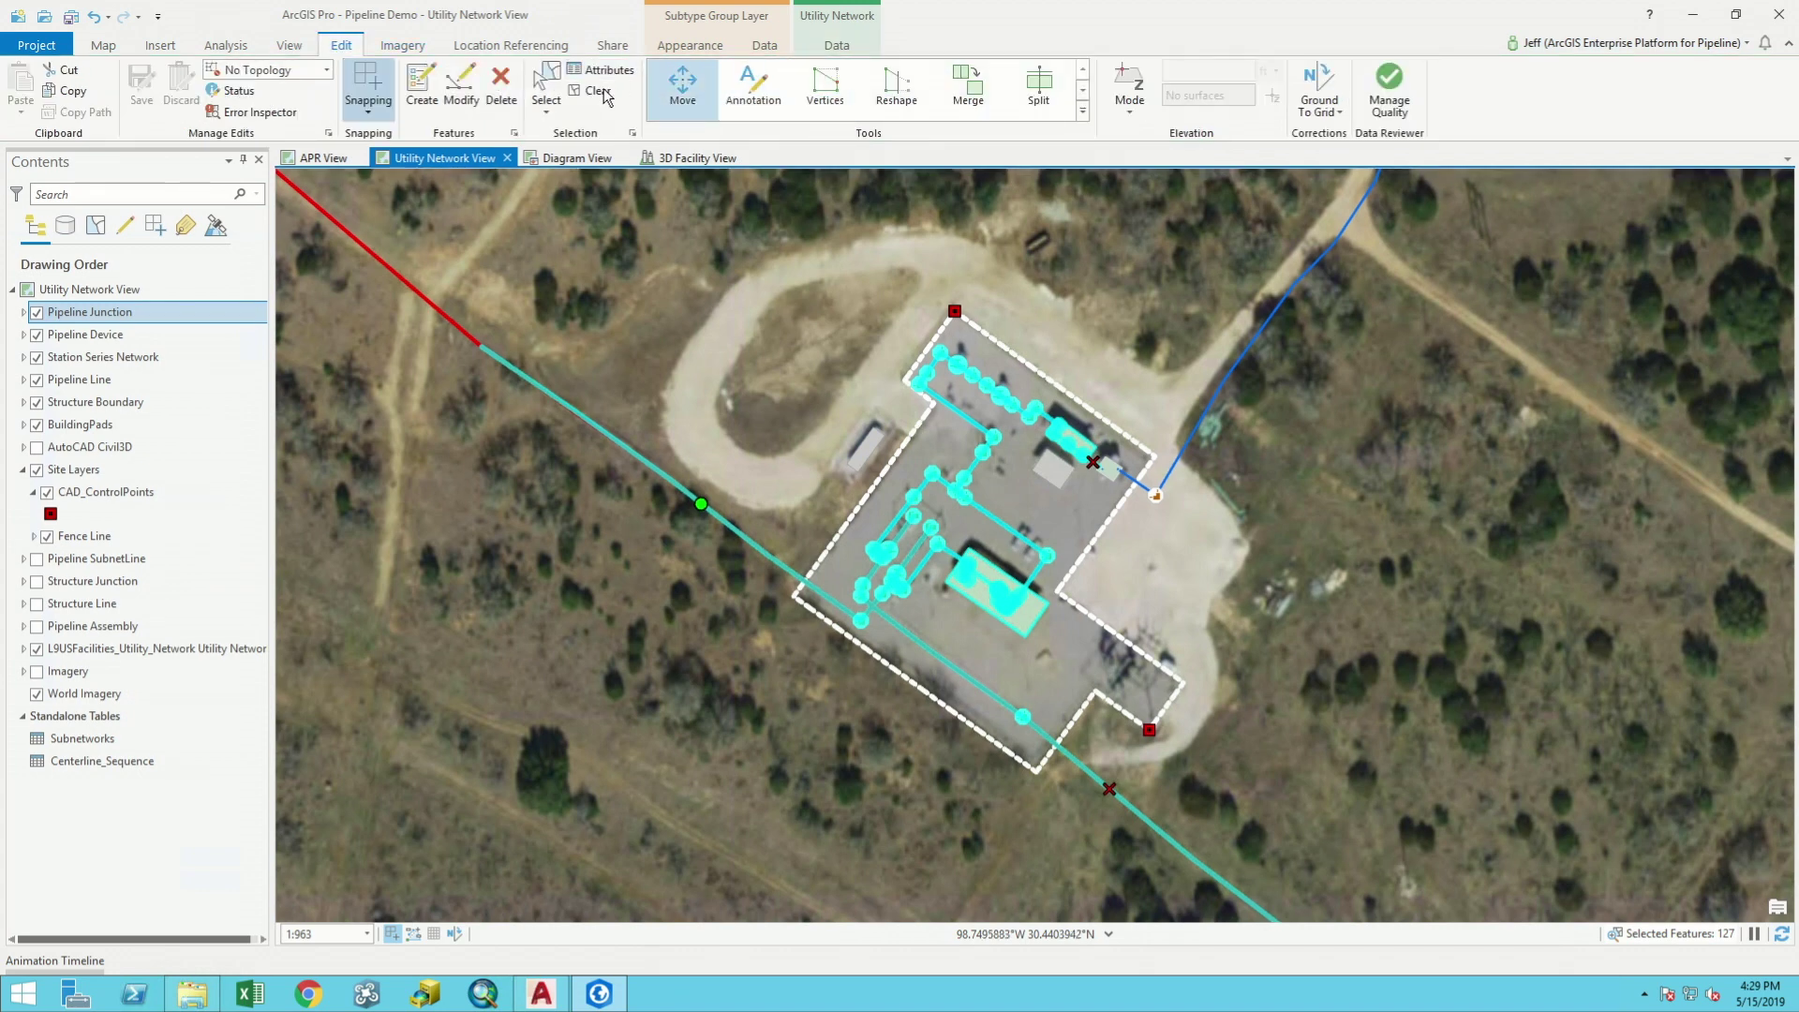
click(597, 93)
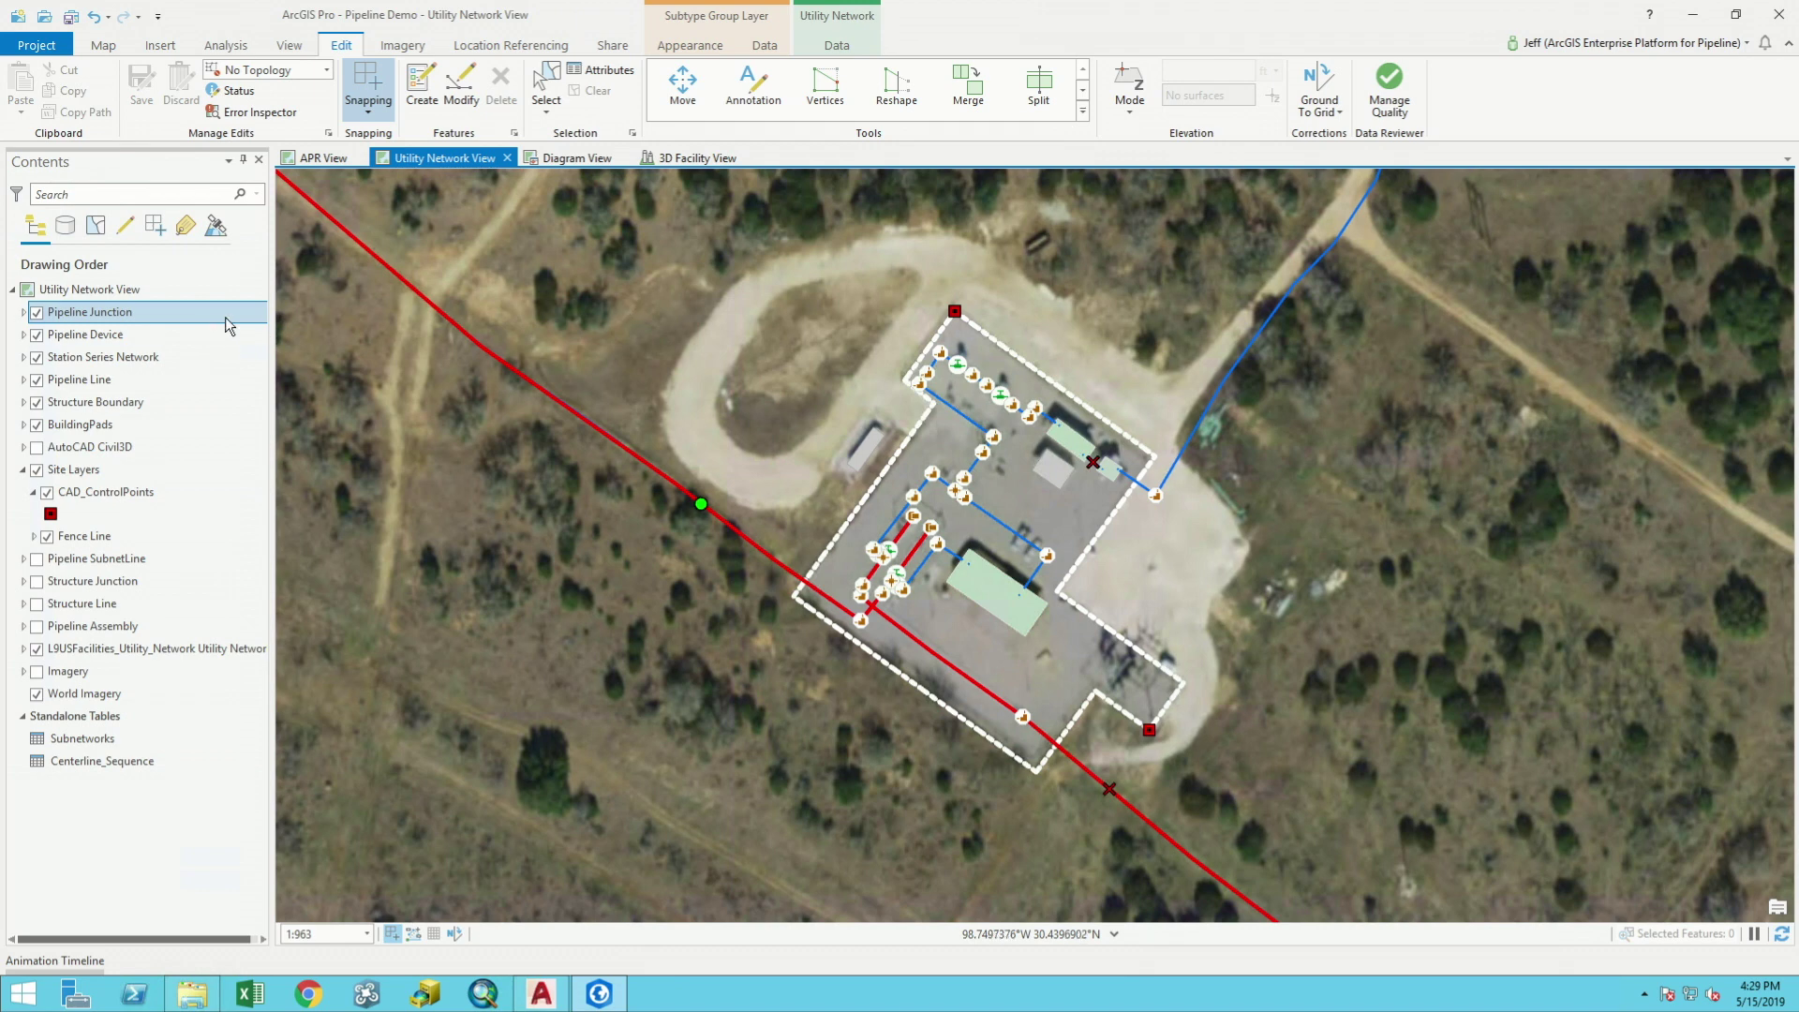
Step: Select node 119 002 in the MP 119 Flow Diagram and show that selection on the Utility Network View map
click(570, 159)
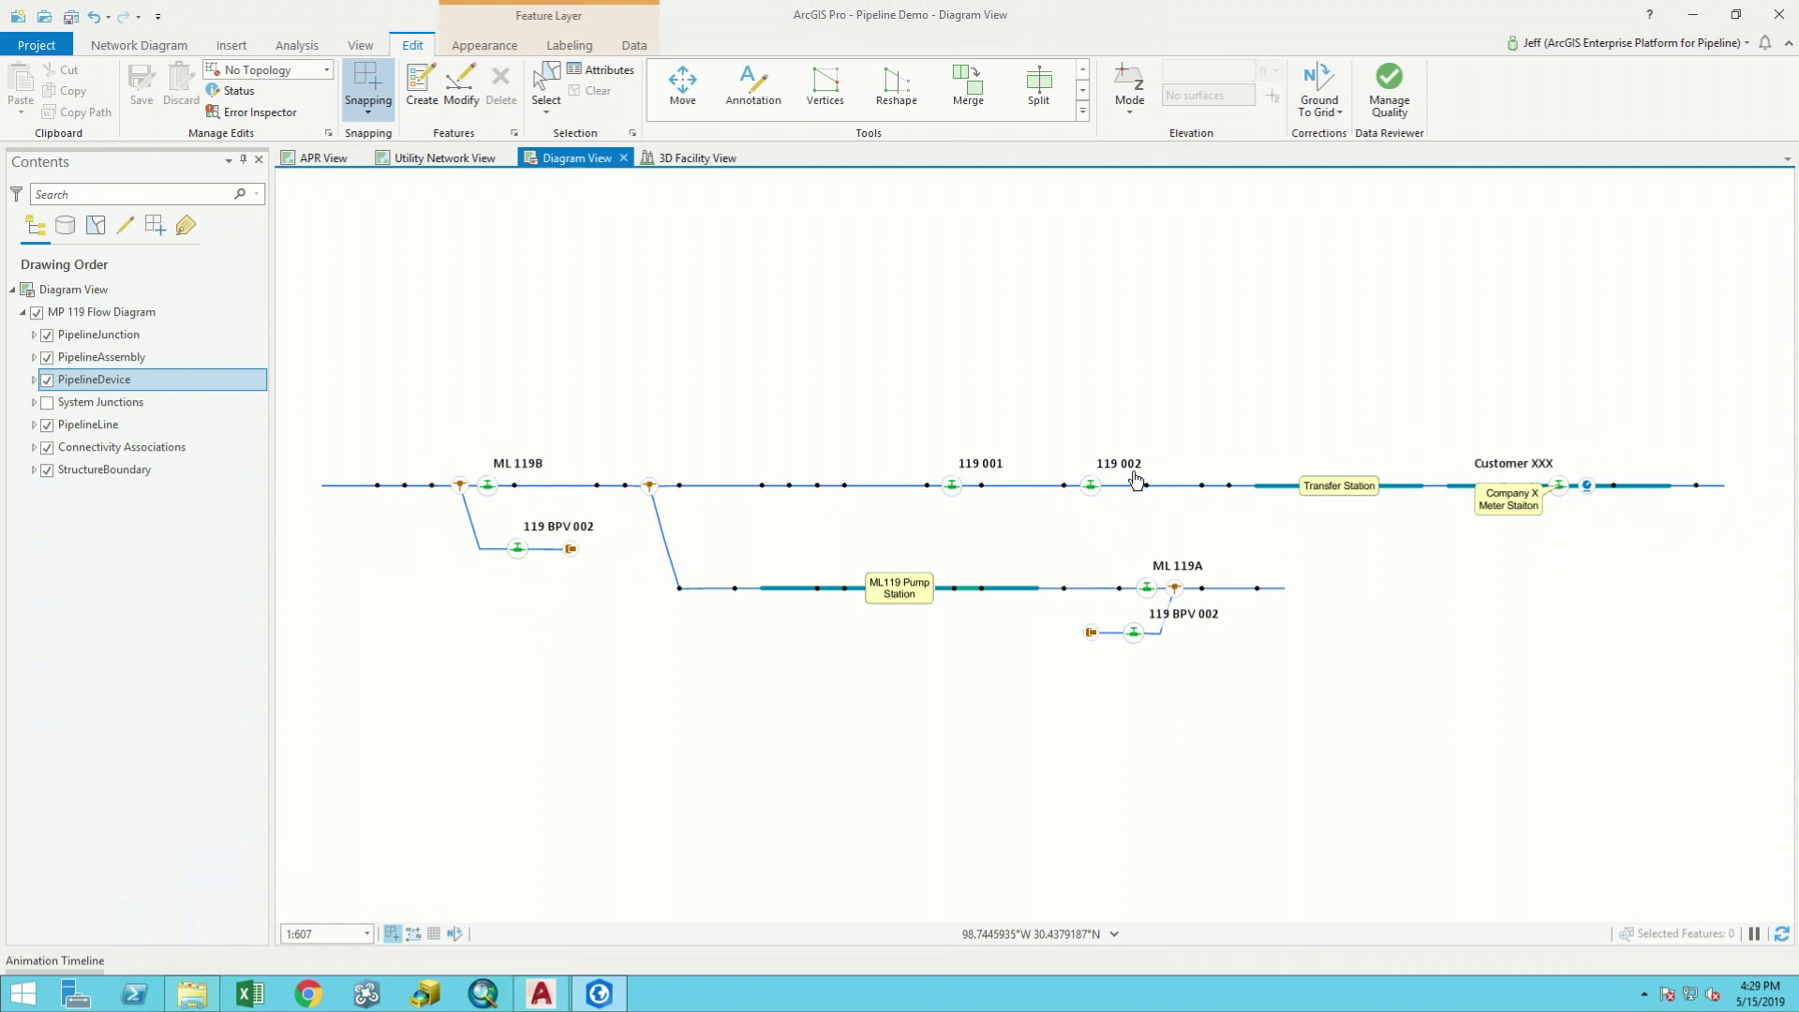
click(137, 47)
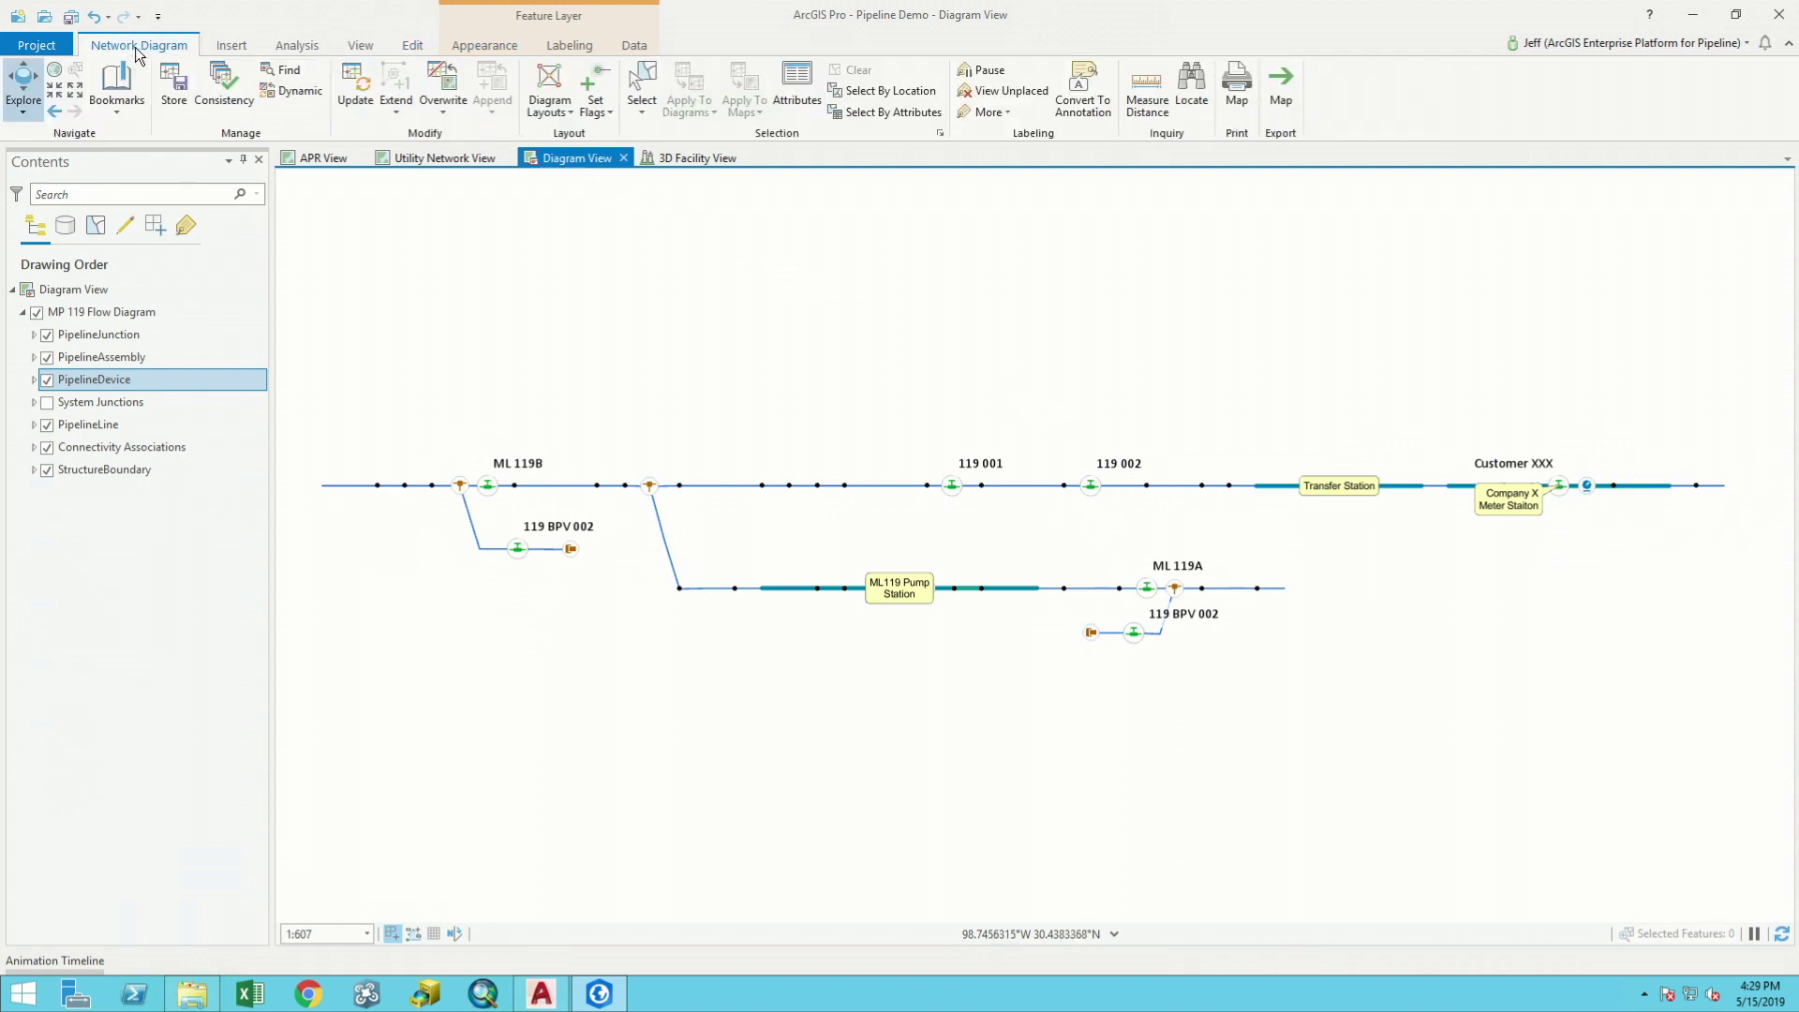
click(642, 84)
click(1091, 486)
click(746, 106)
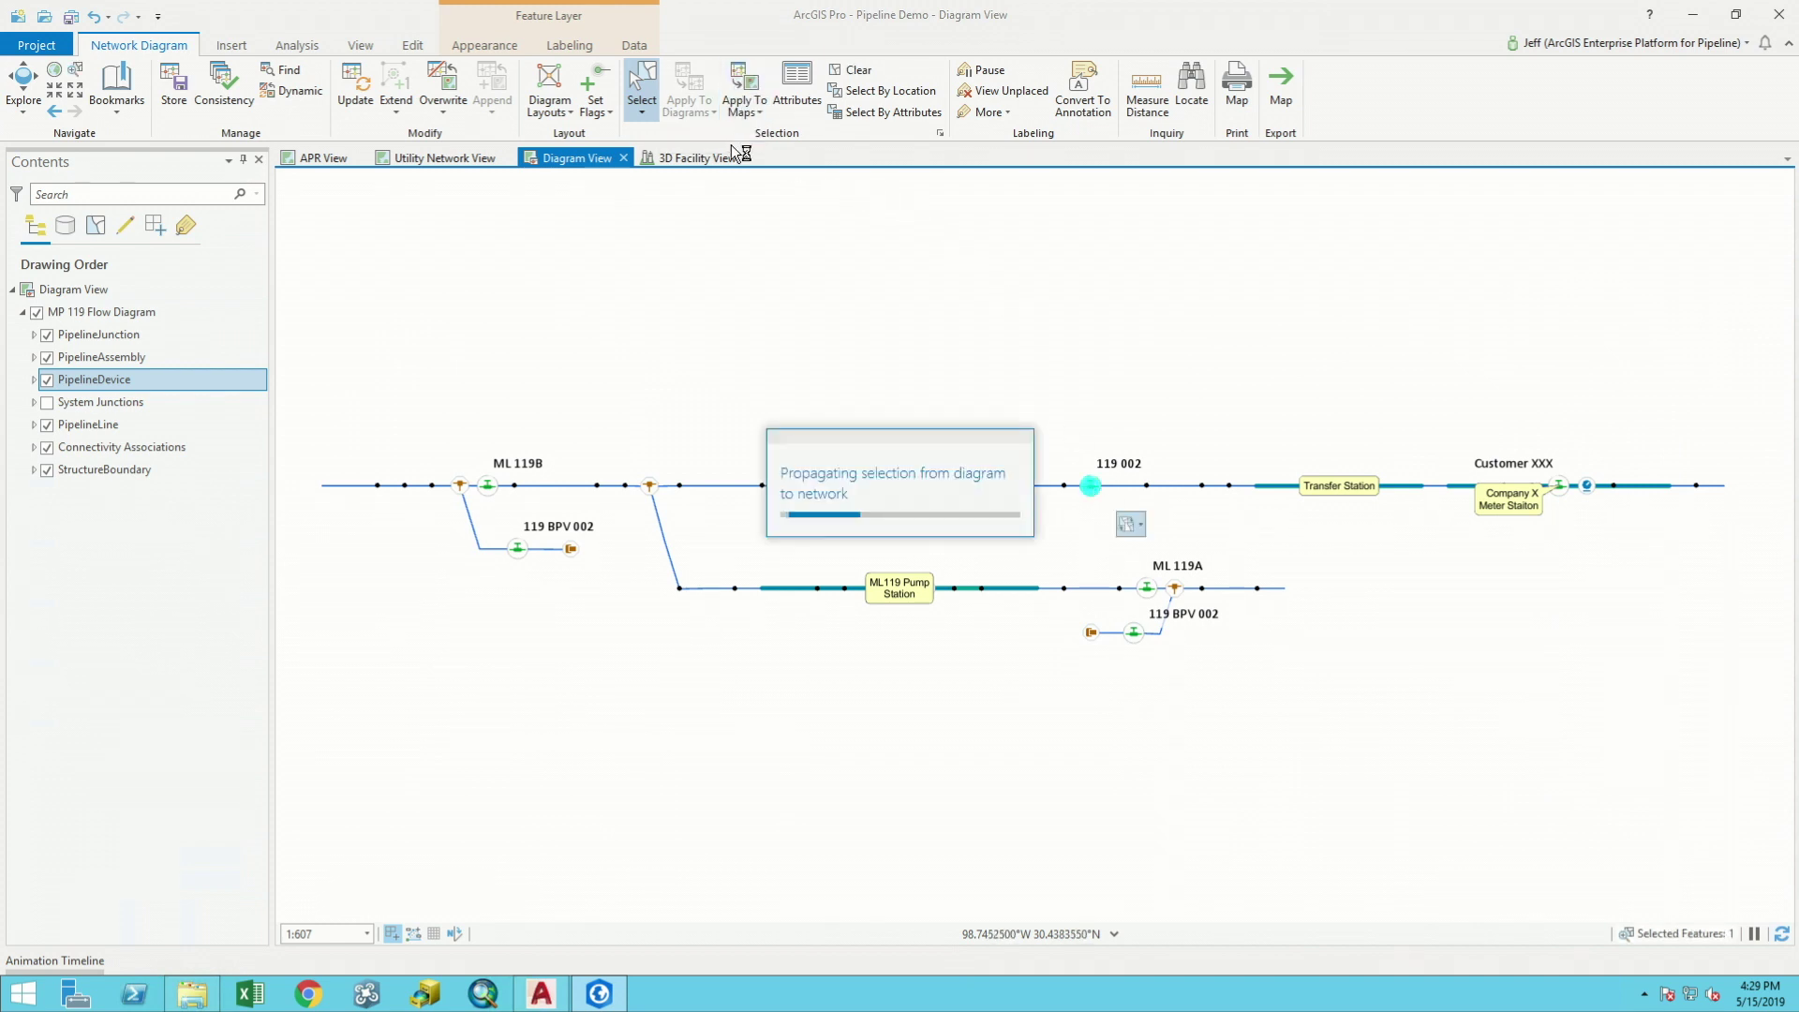
click(447, 164)
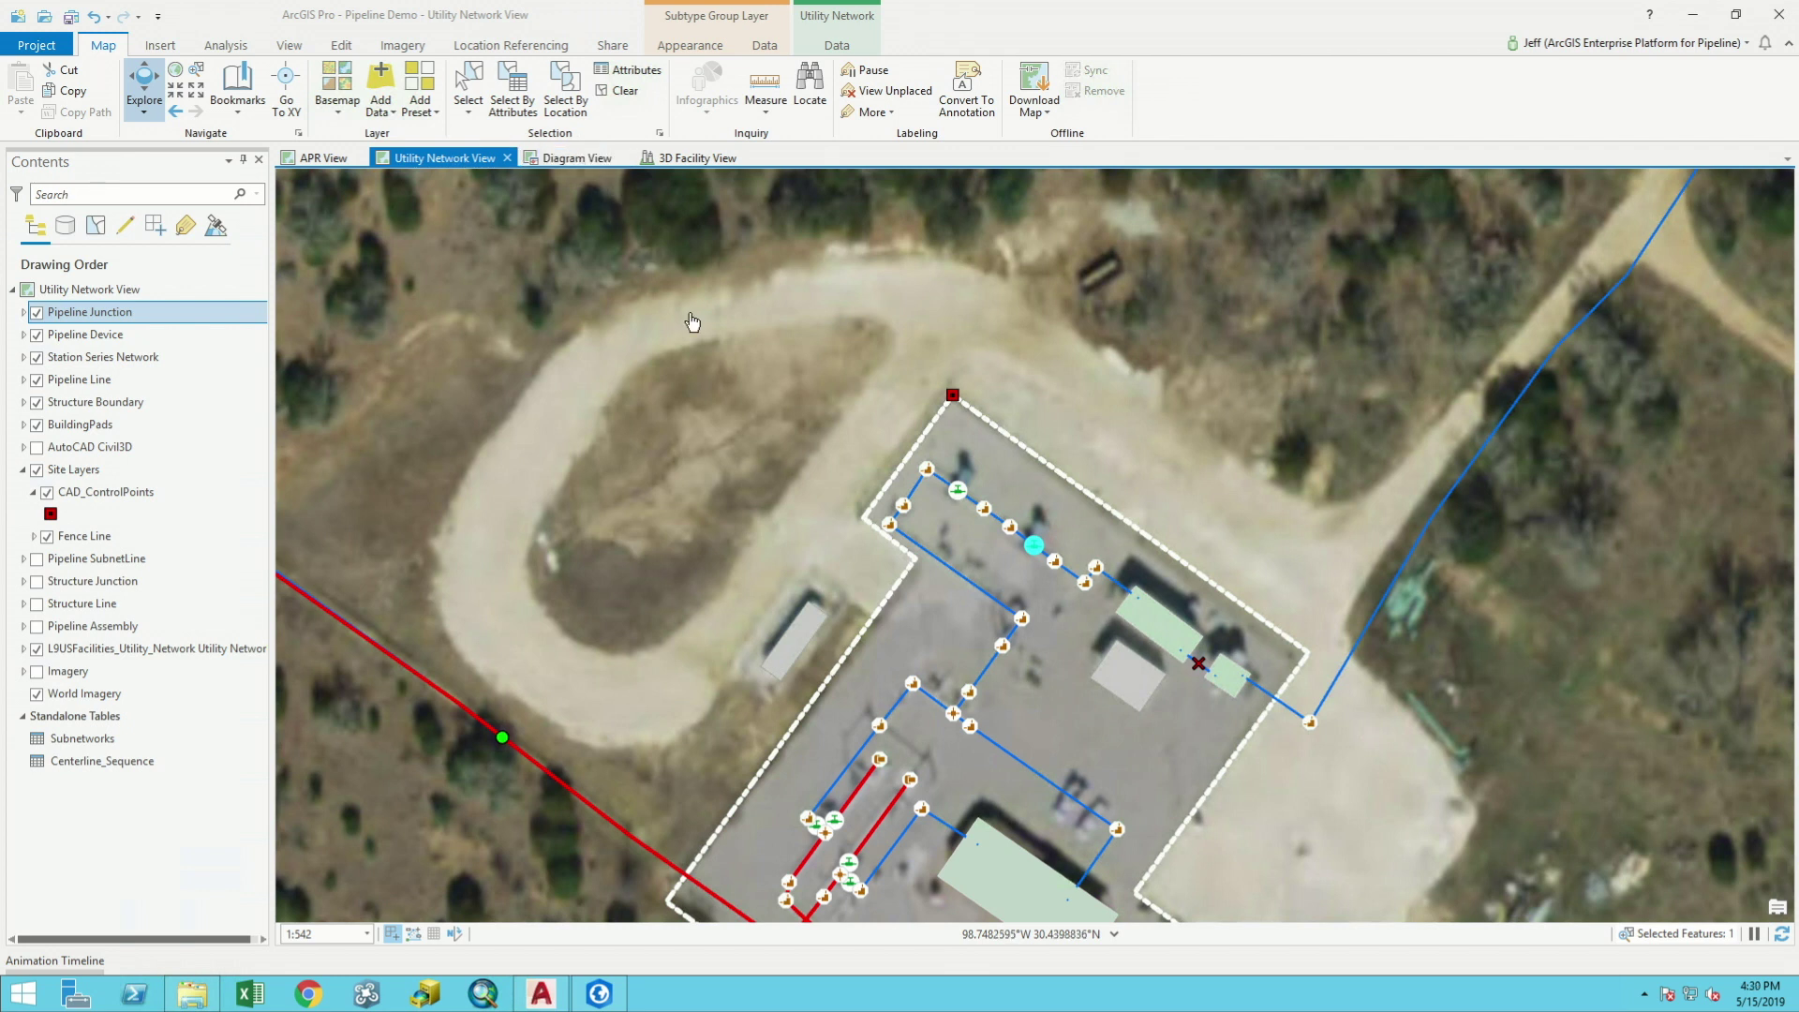
Step: Show the 3D Facility View scene and pan it to frame the whole station
click(683, 164)
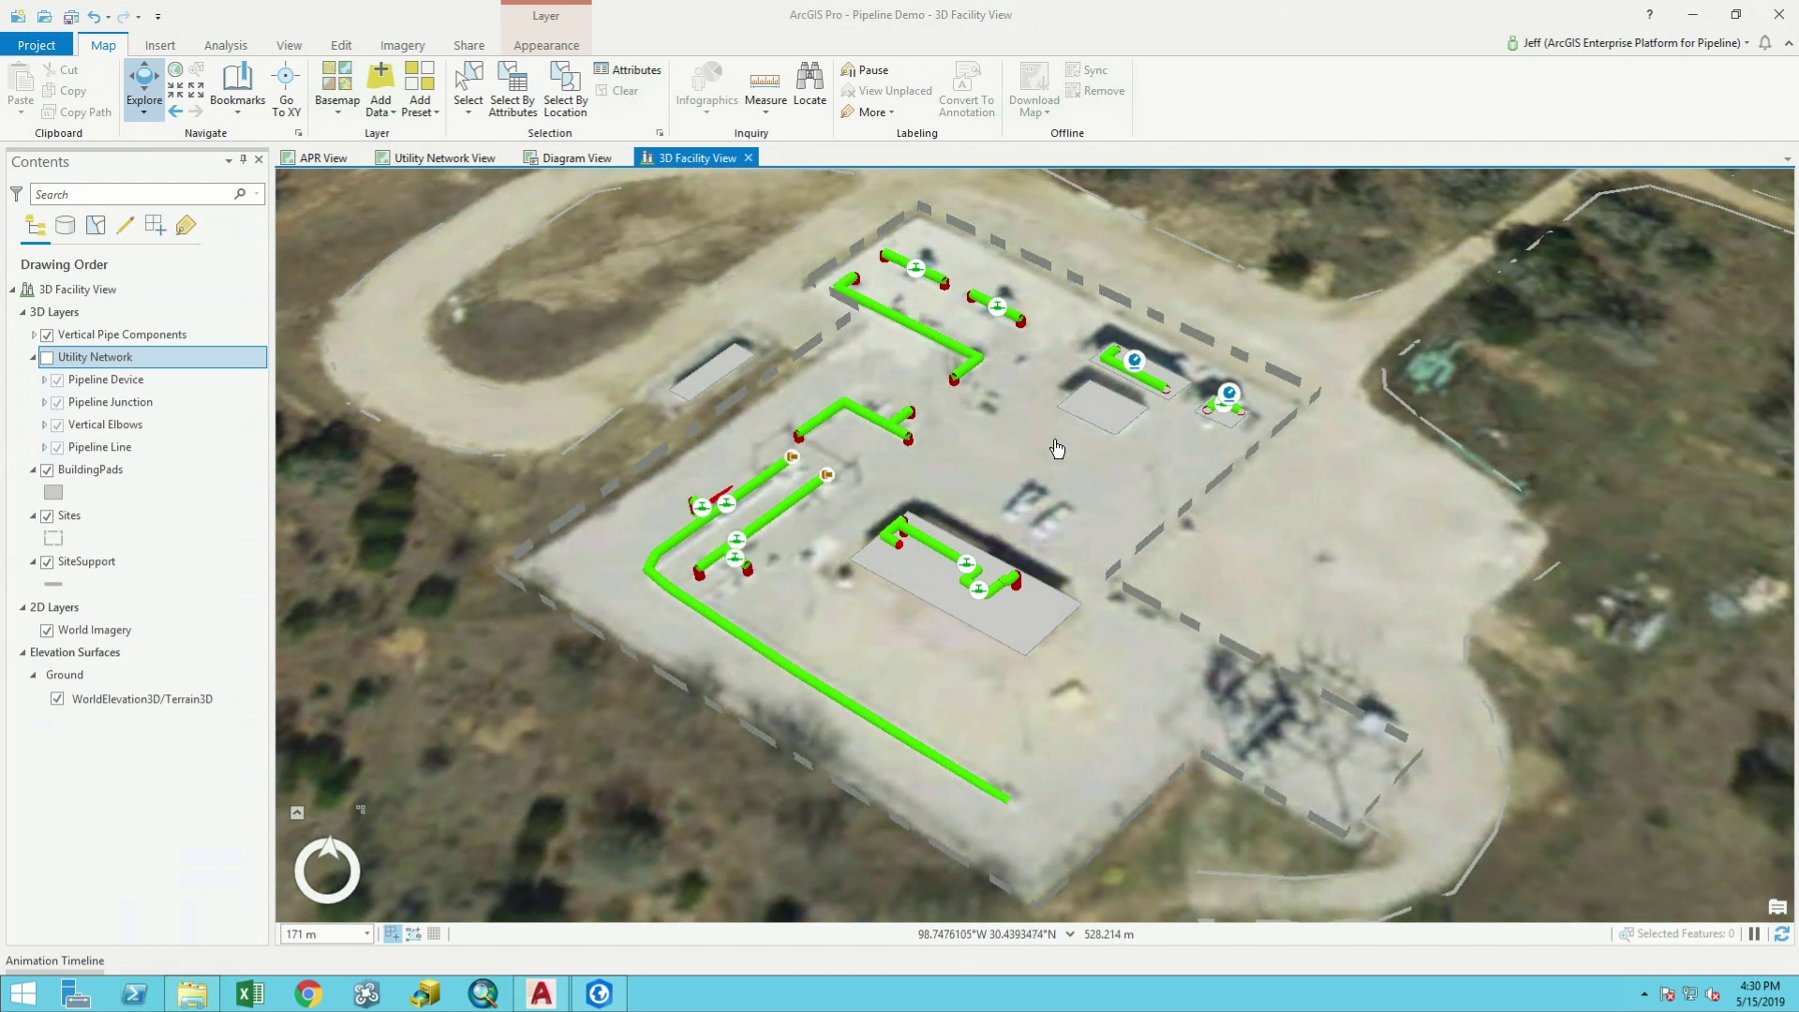
mouse_move(917, 572)
mouse_down()
mouse_move(930, 257)
mouse_move(913, 412)
mouse_move(887, 454)
mouse_move(921, 235)
mouse_move(855, 525)
mouse_up()
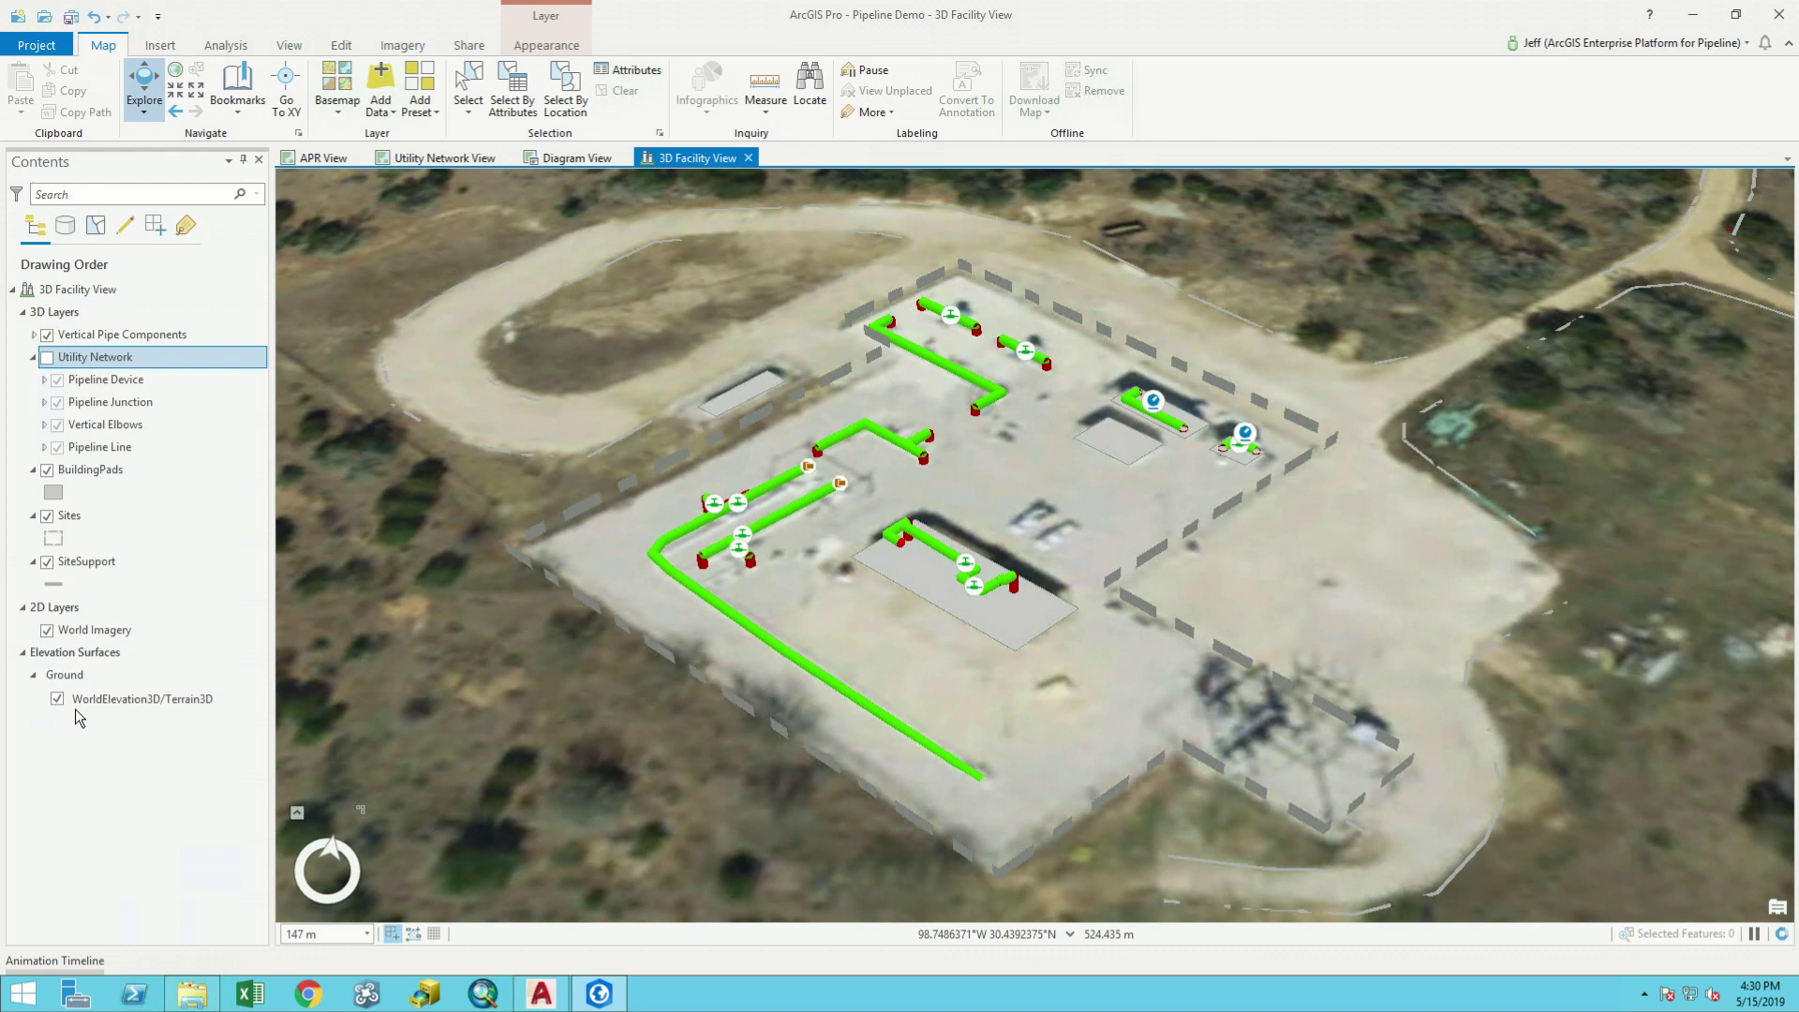
Step: Turn off World Imagery, Vertical Pipe Components and the terrain elevation surface to reveal the buried pipes
click(47, 630)
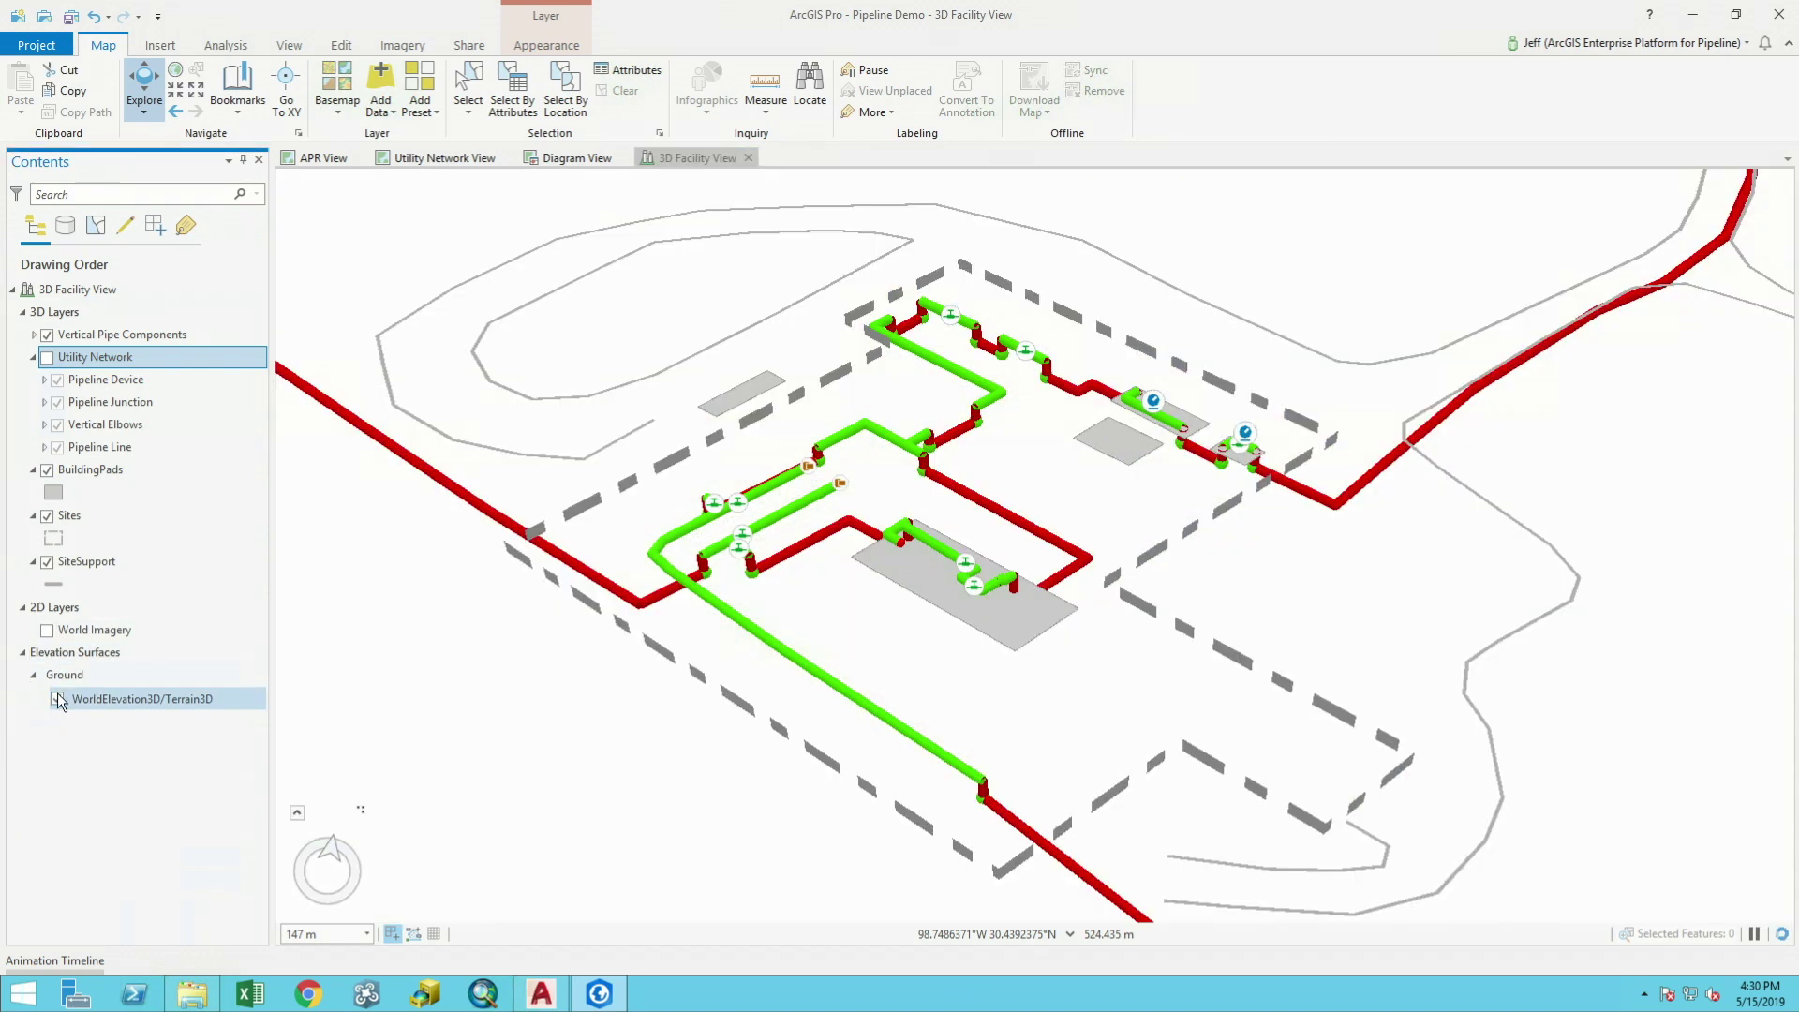
click(75, 699)
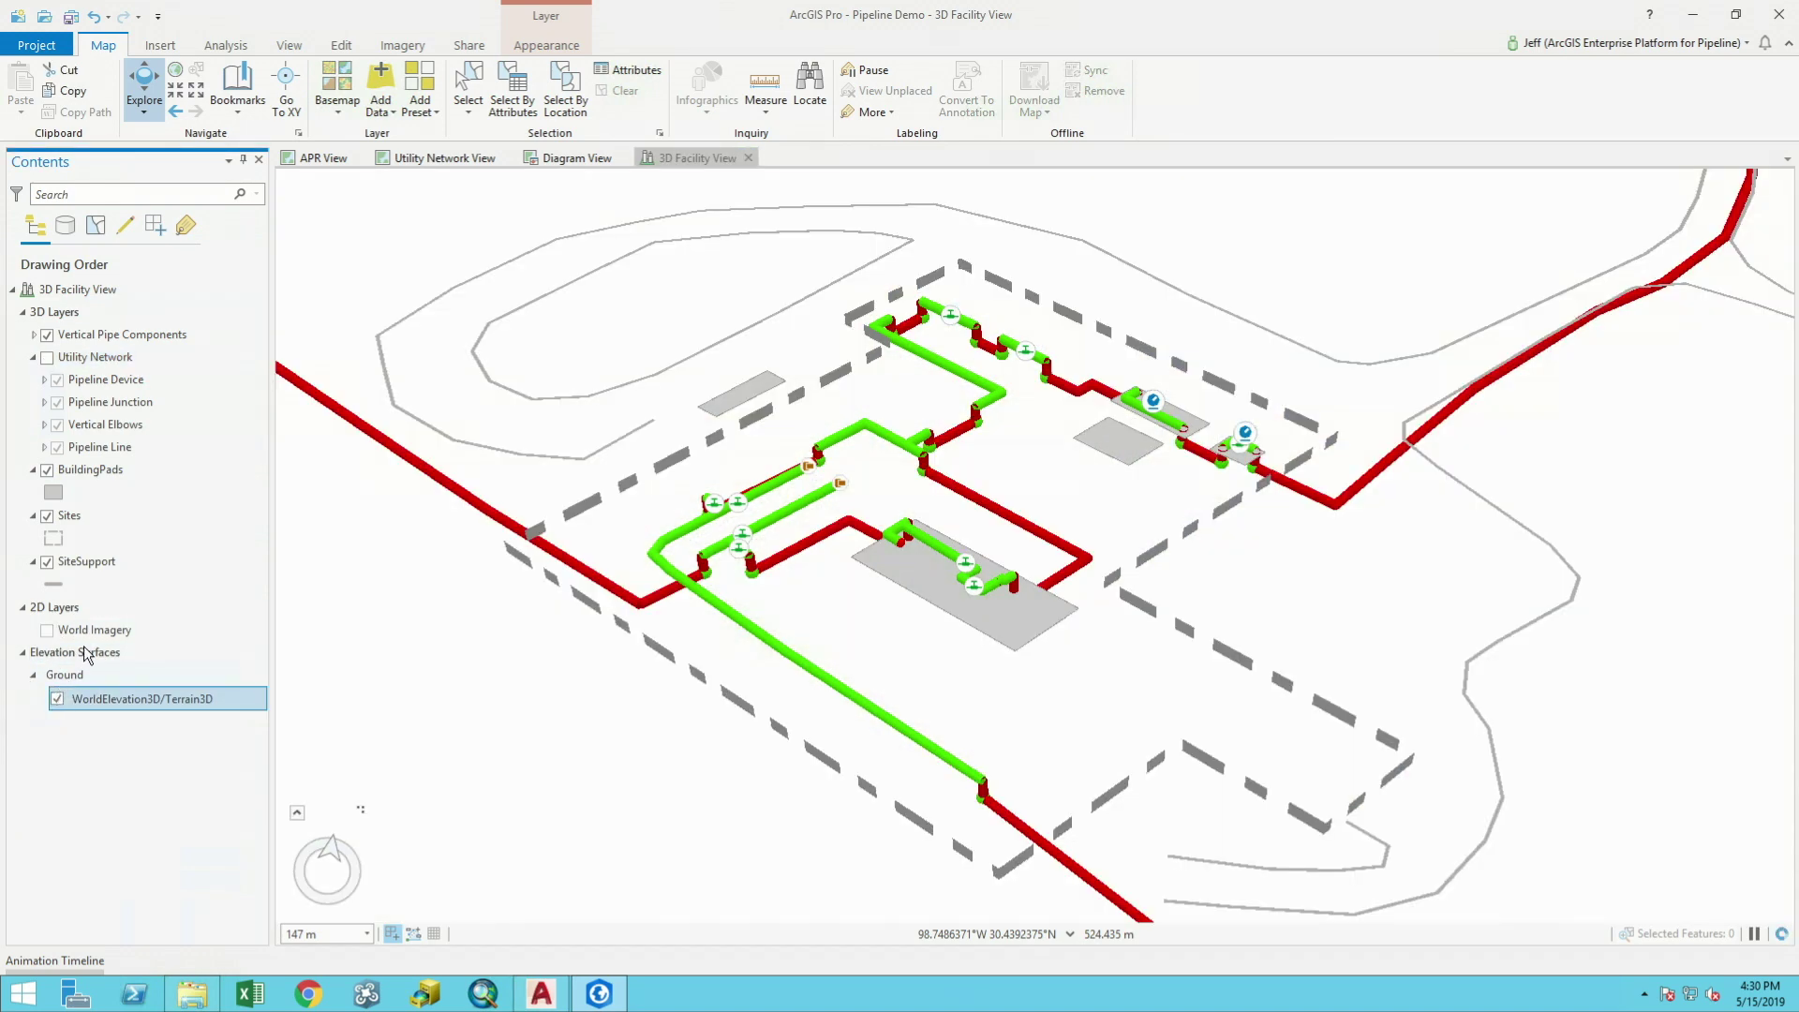
click(47, 334)
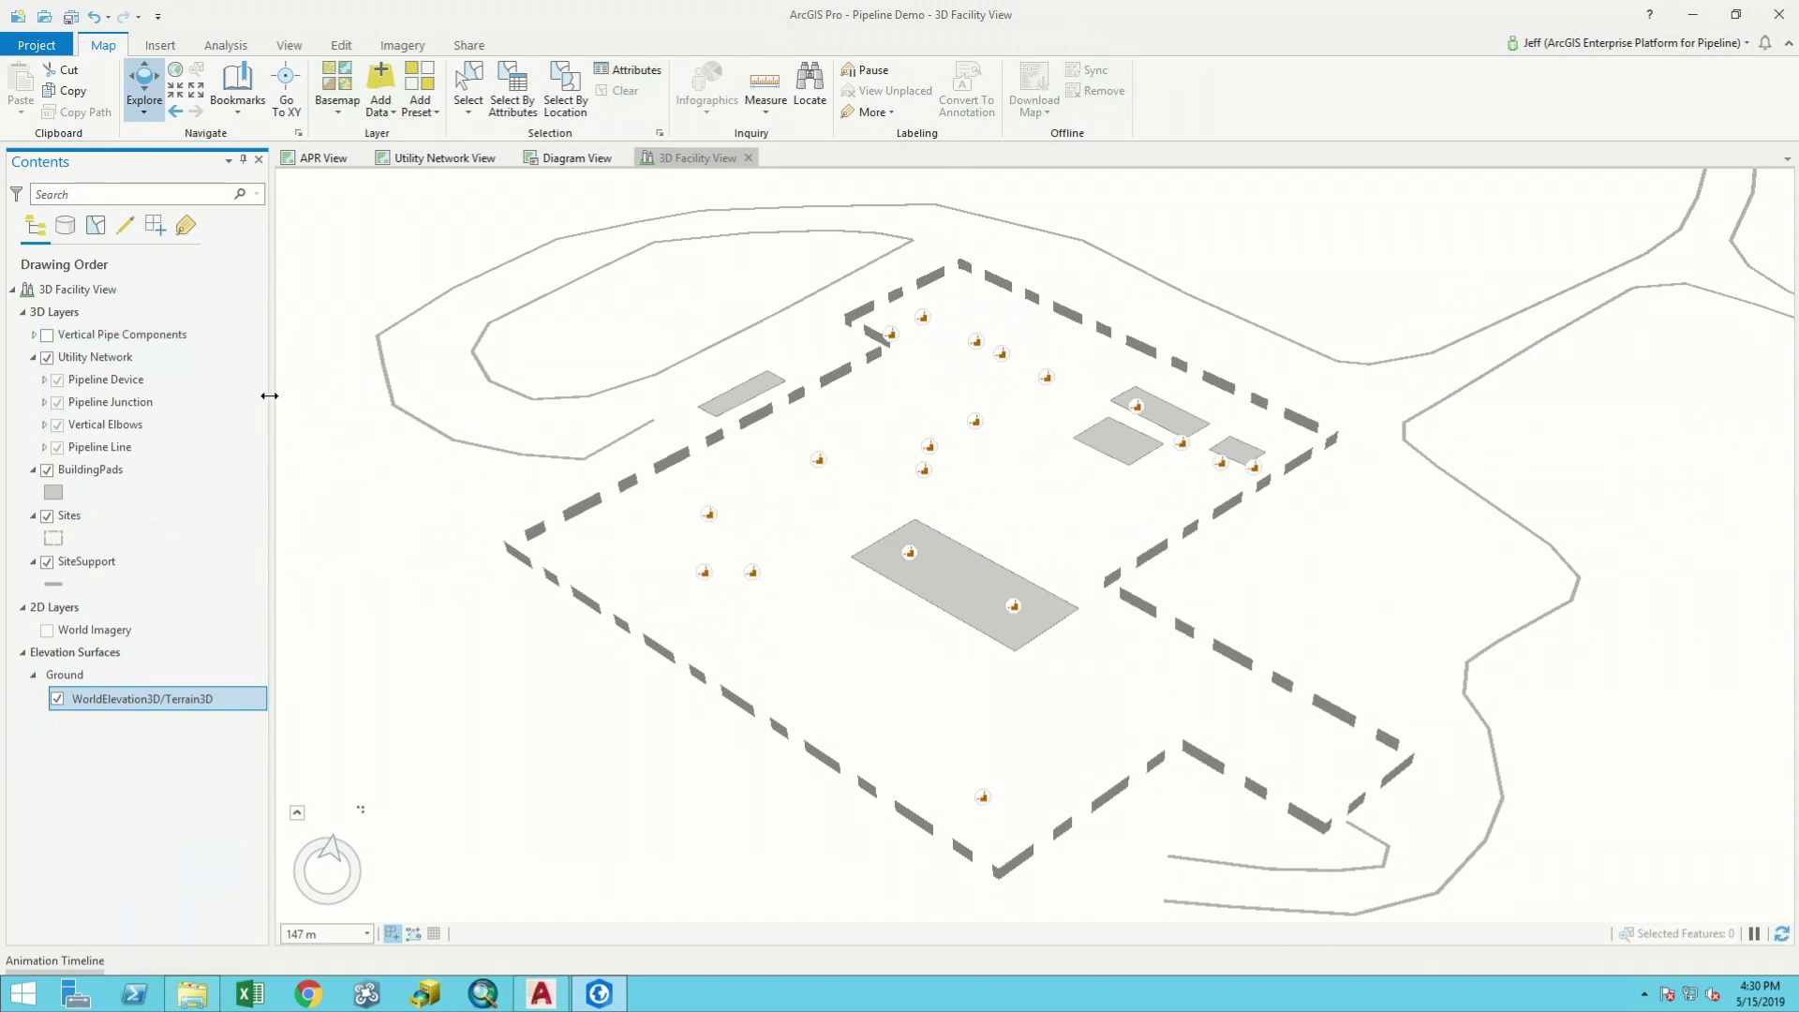
mouse_move(1760, 968)
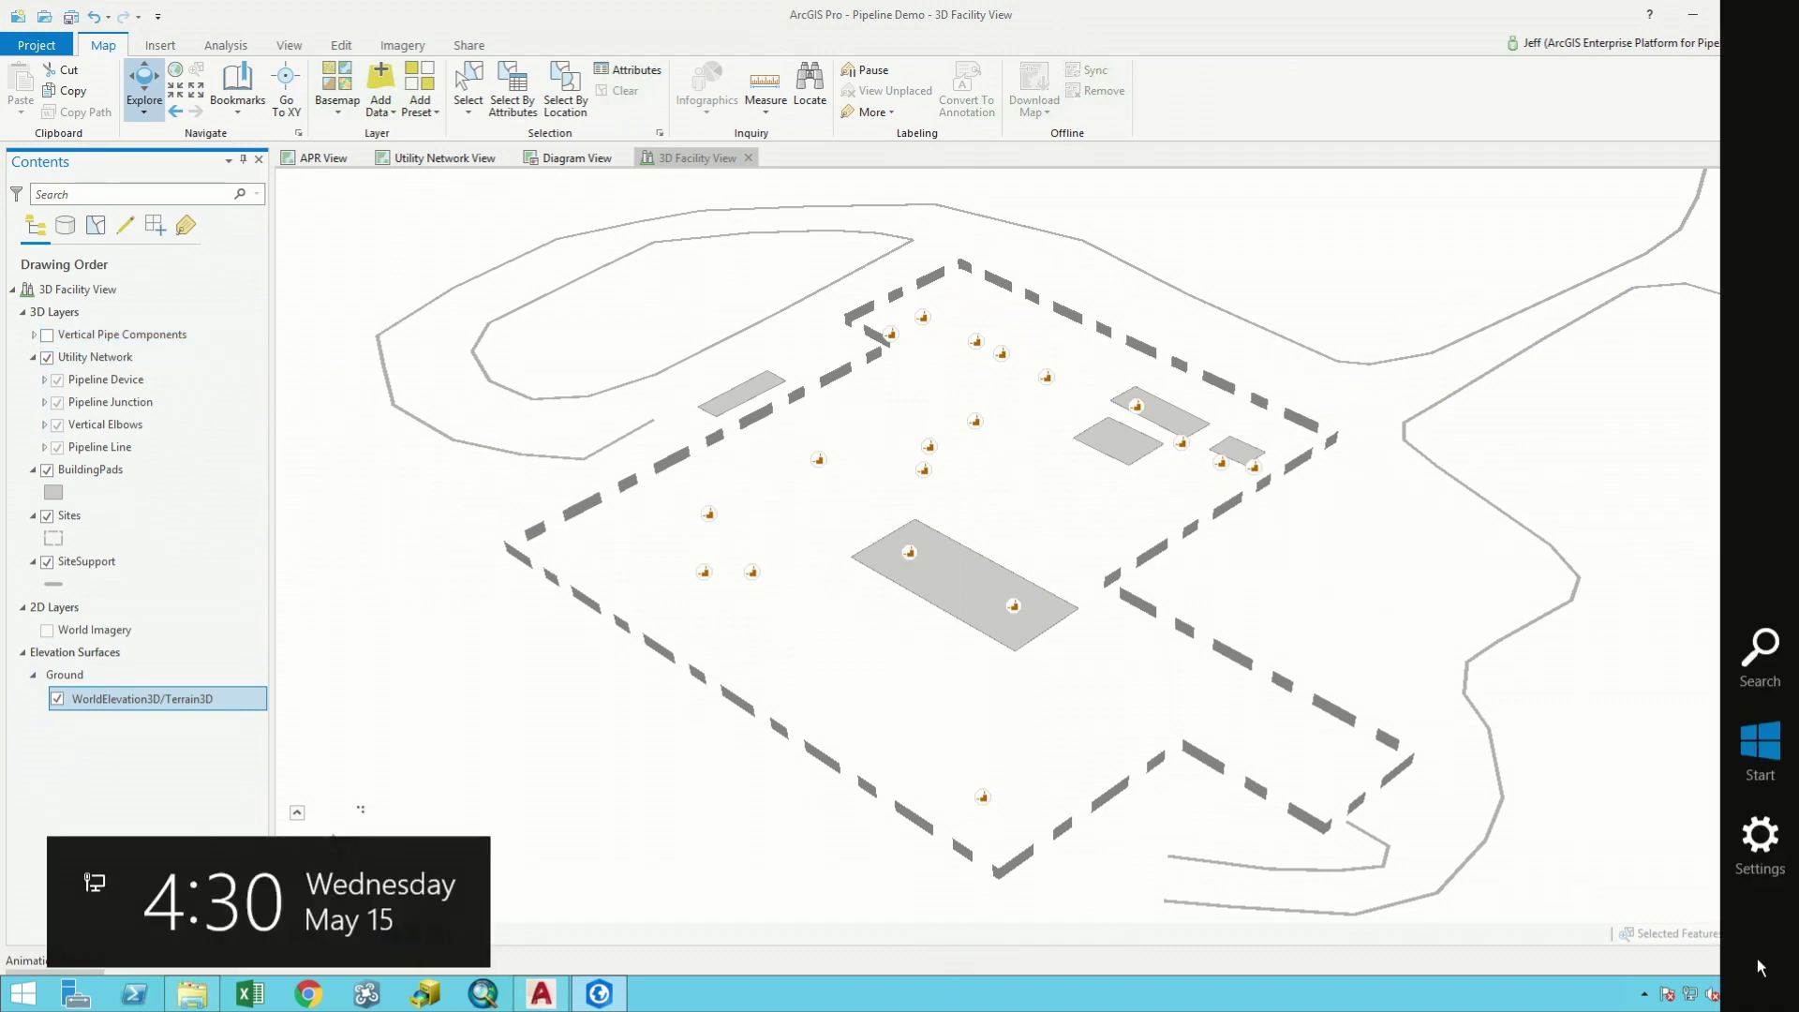
click(58, 700)
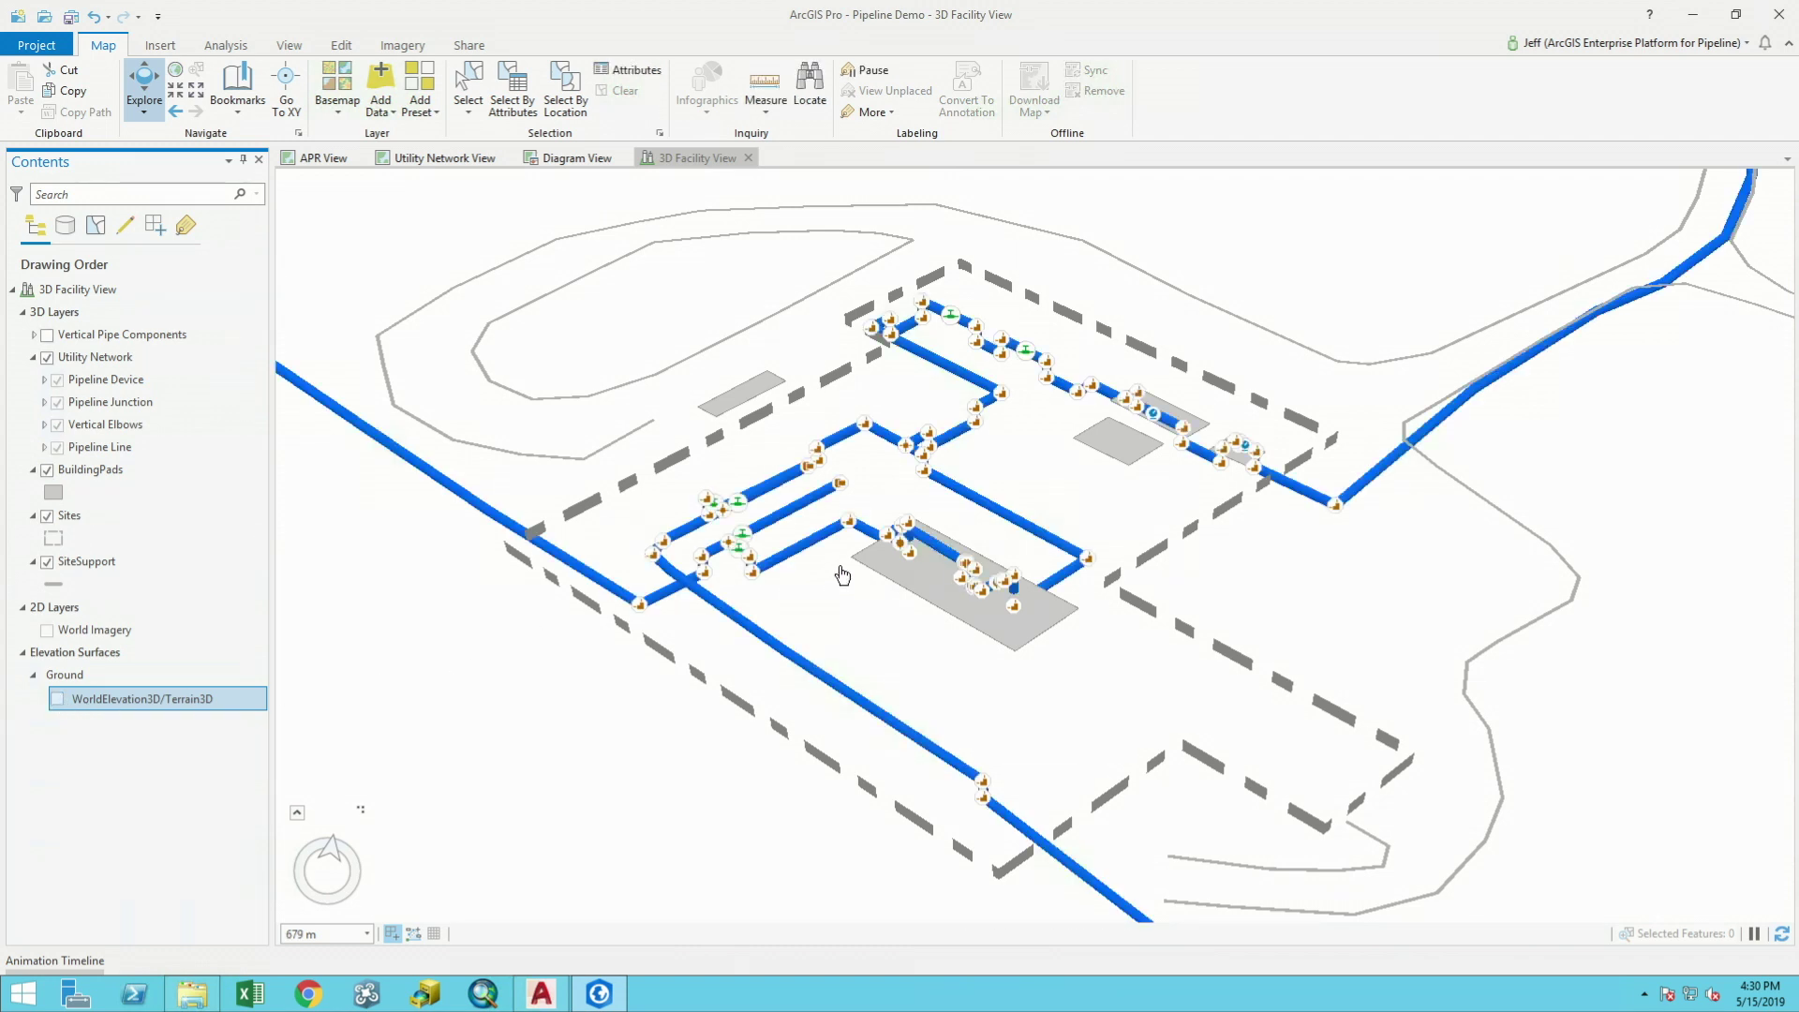
Step: Fly to the Building View bookmark
click(238, 109)
click(189, 188)
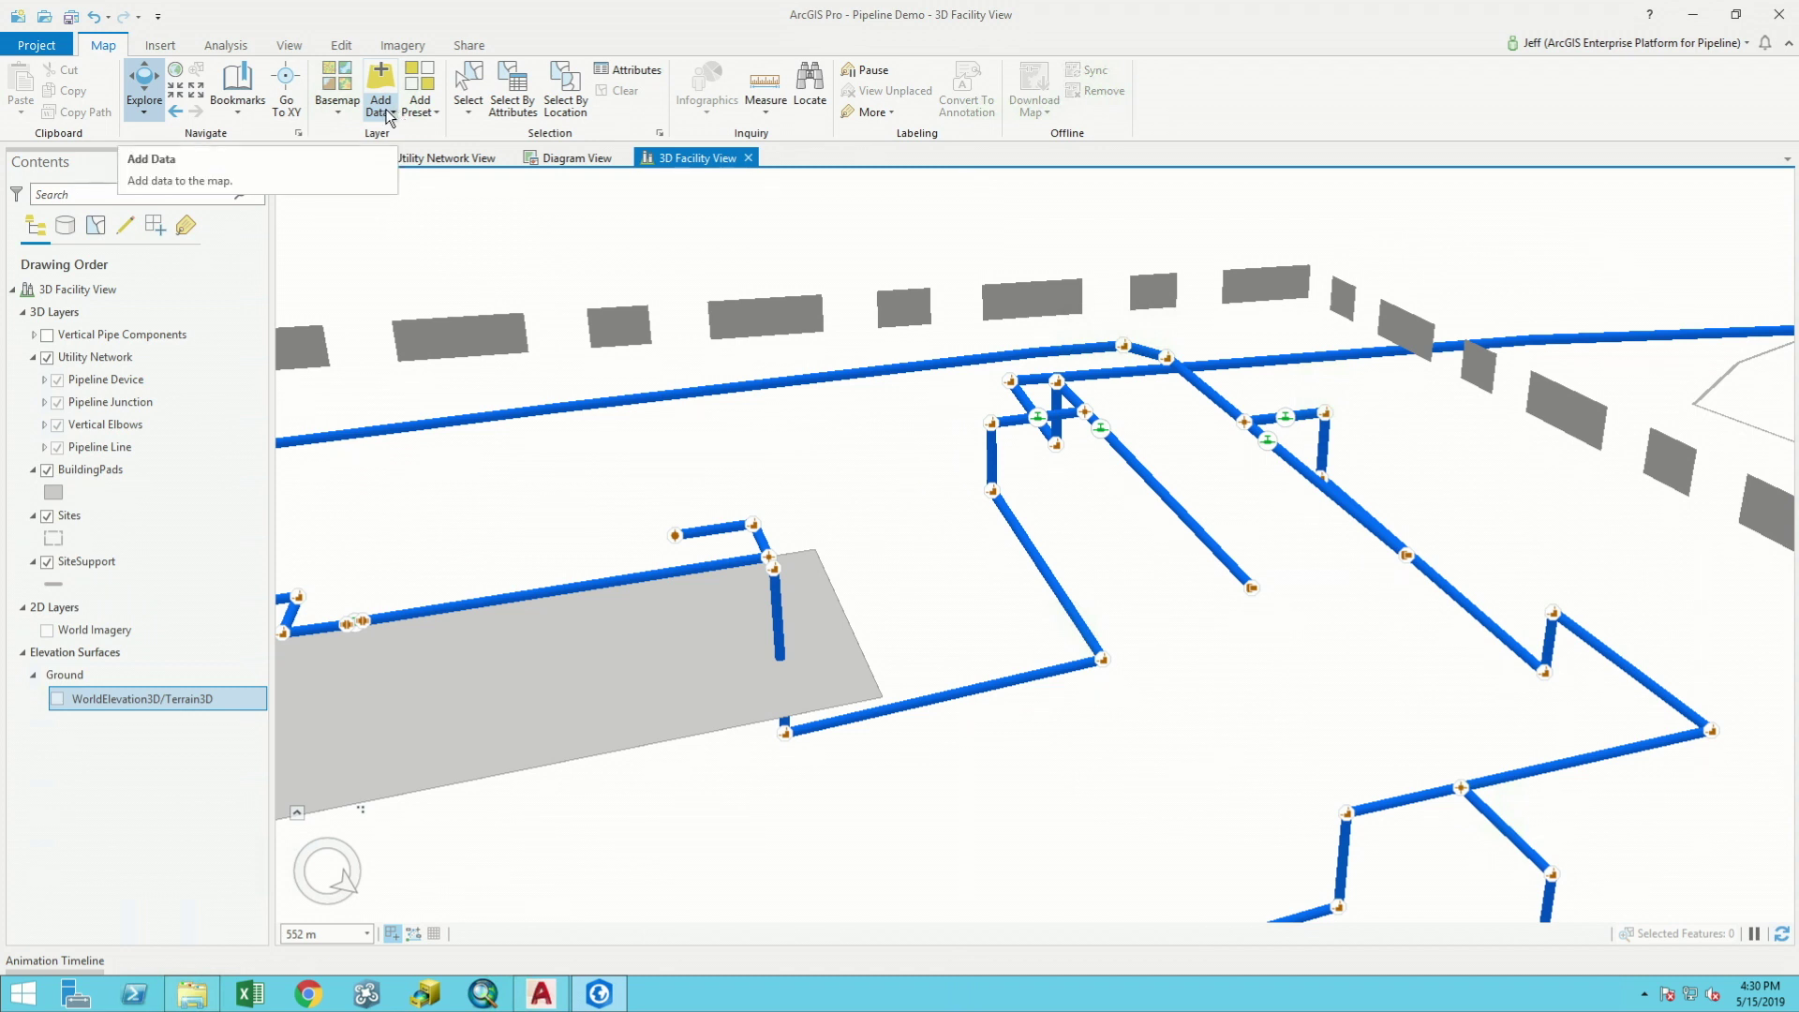
click(235, 107)
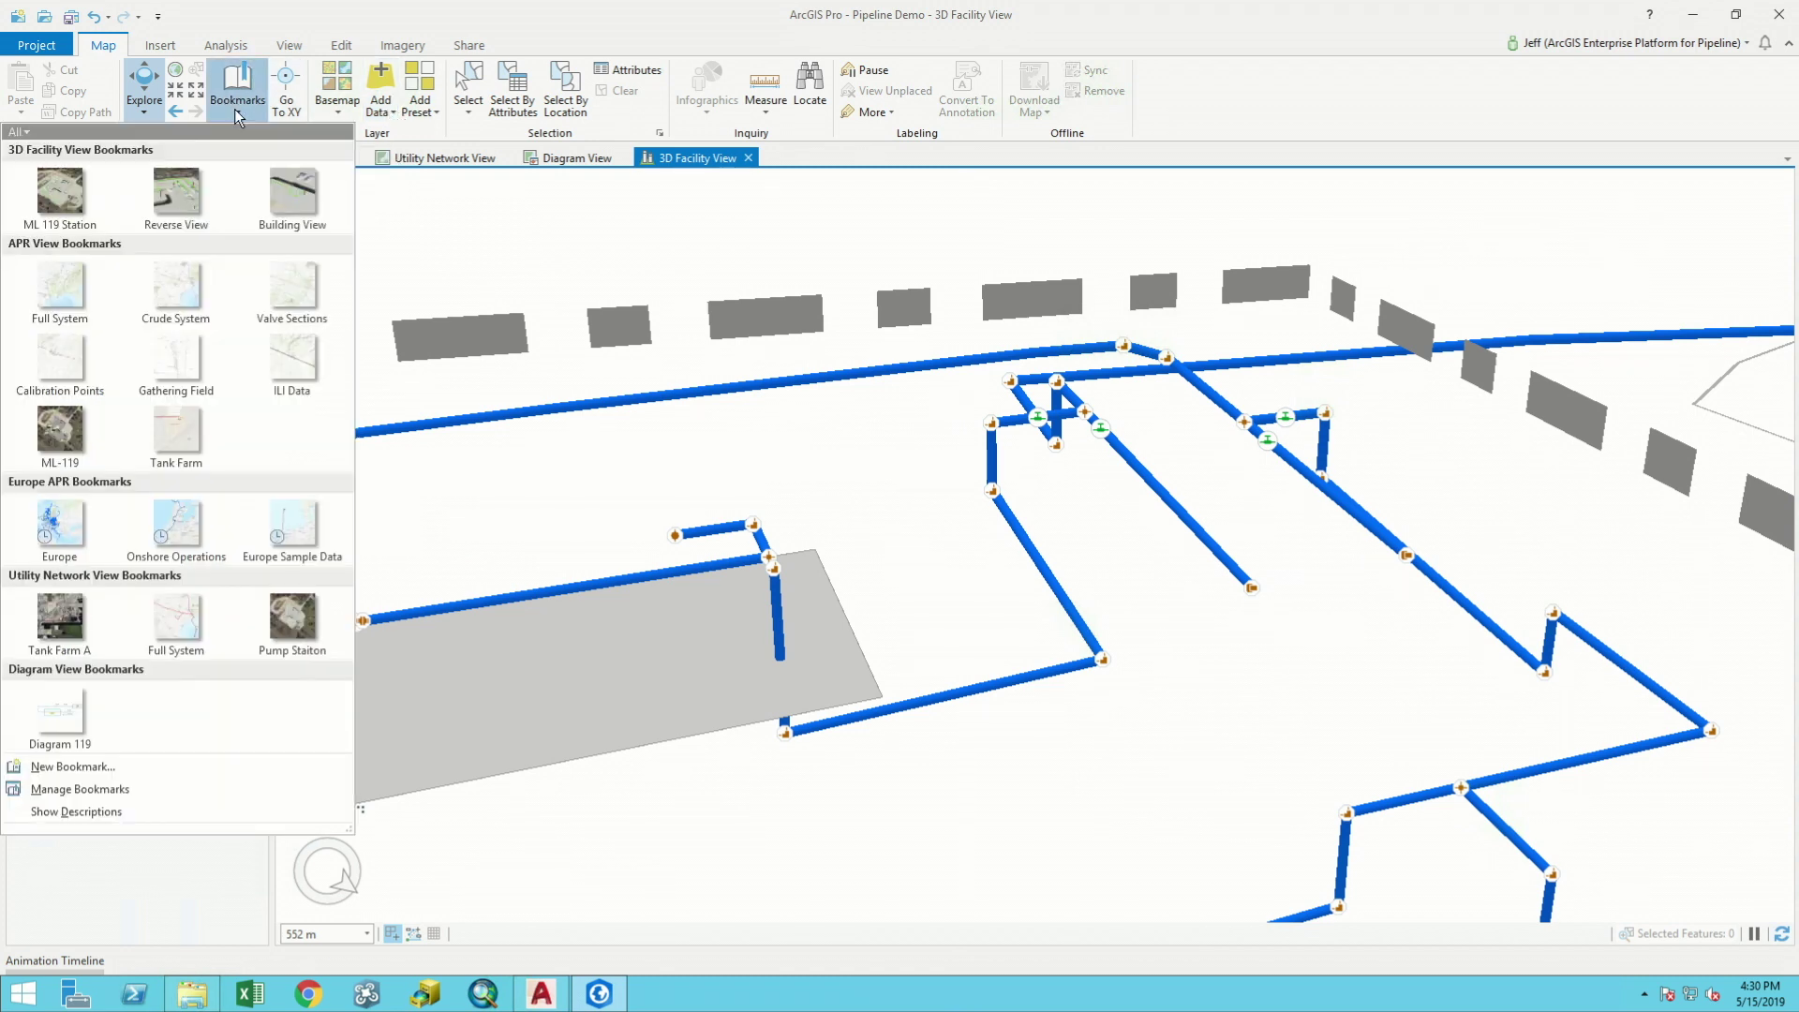
click(289, 197)
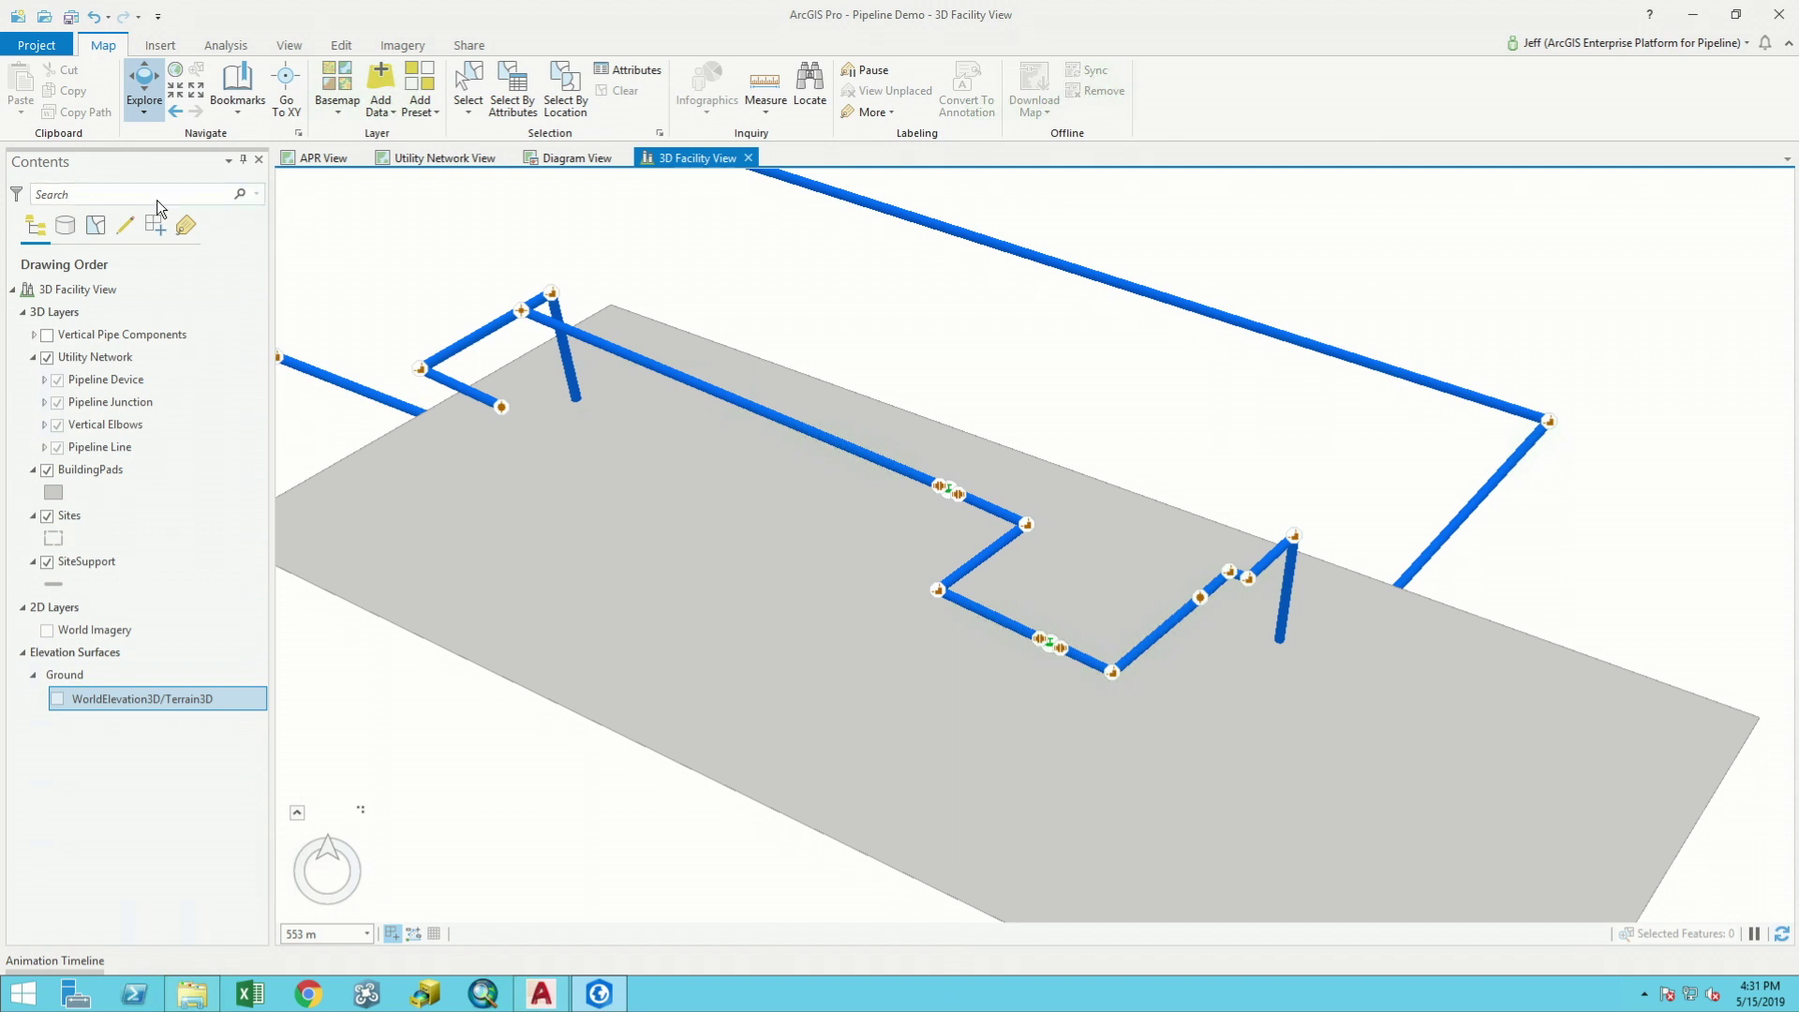
Step: Create a New Group Layer under 3D Layers and add the Piping dataset from Station119.rvt to the scene
right_click(75, 314)
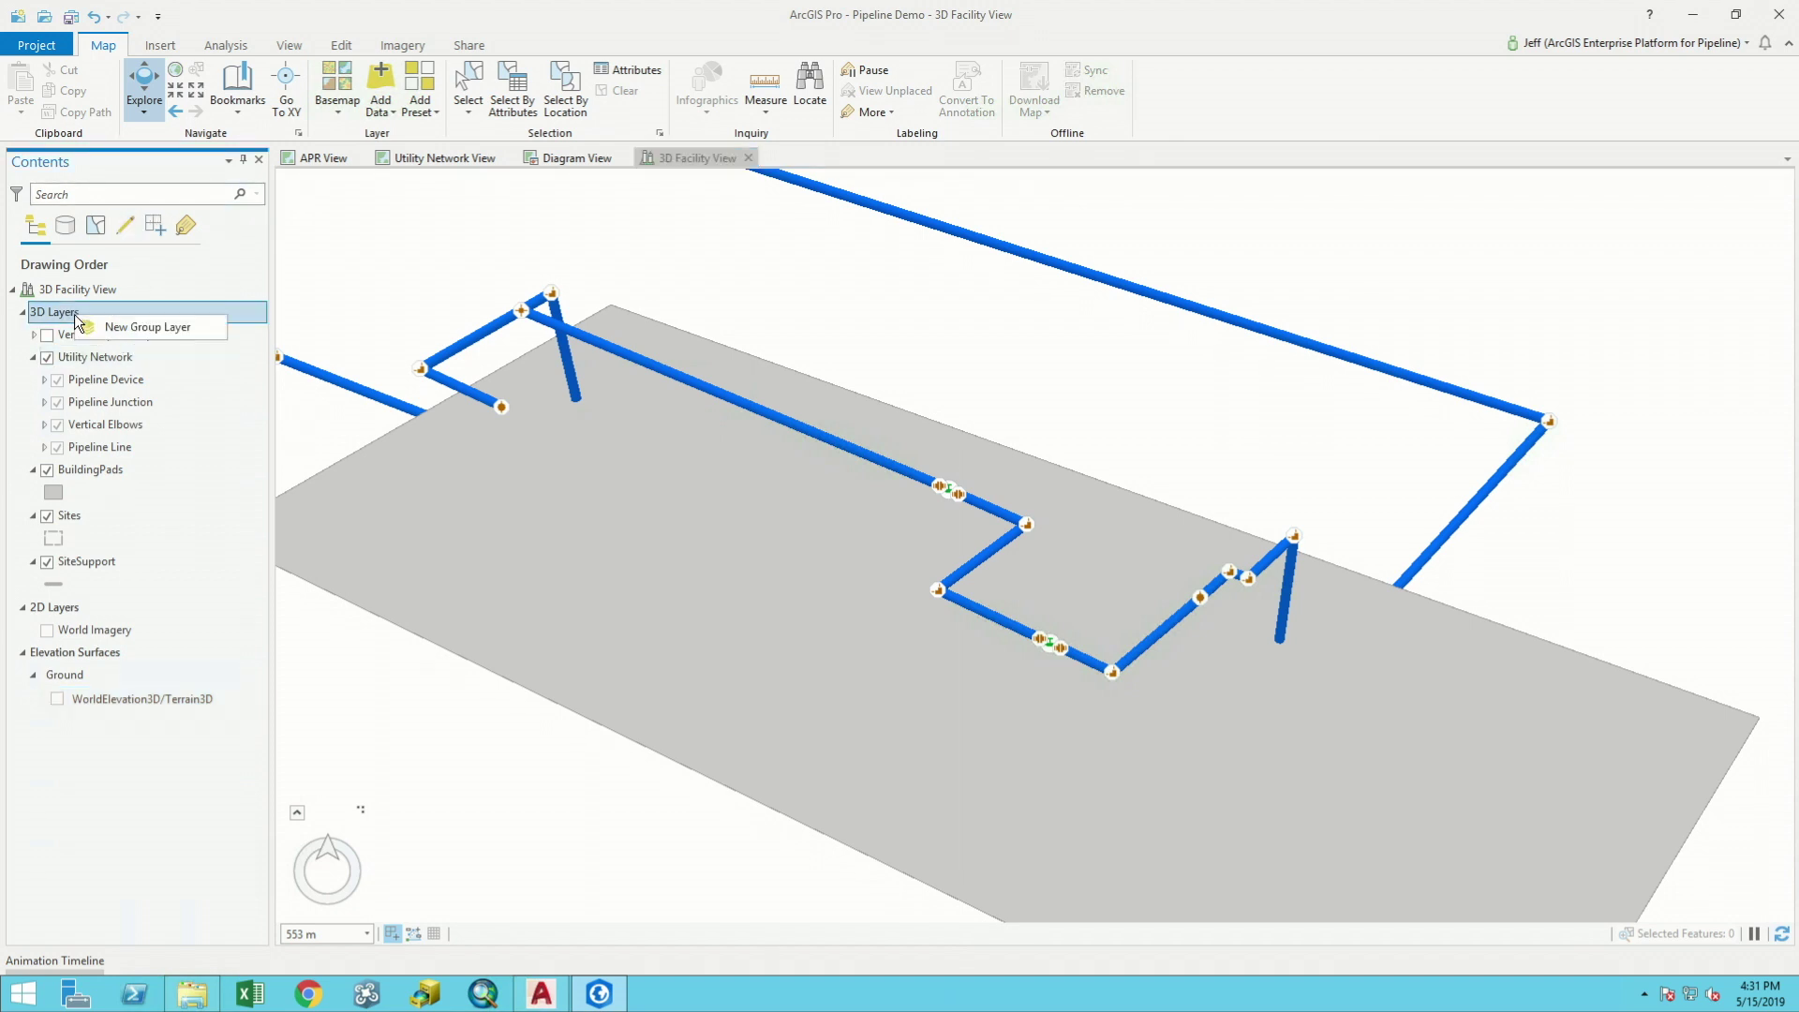
click(135, 326)
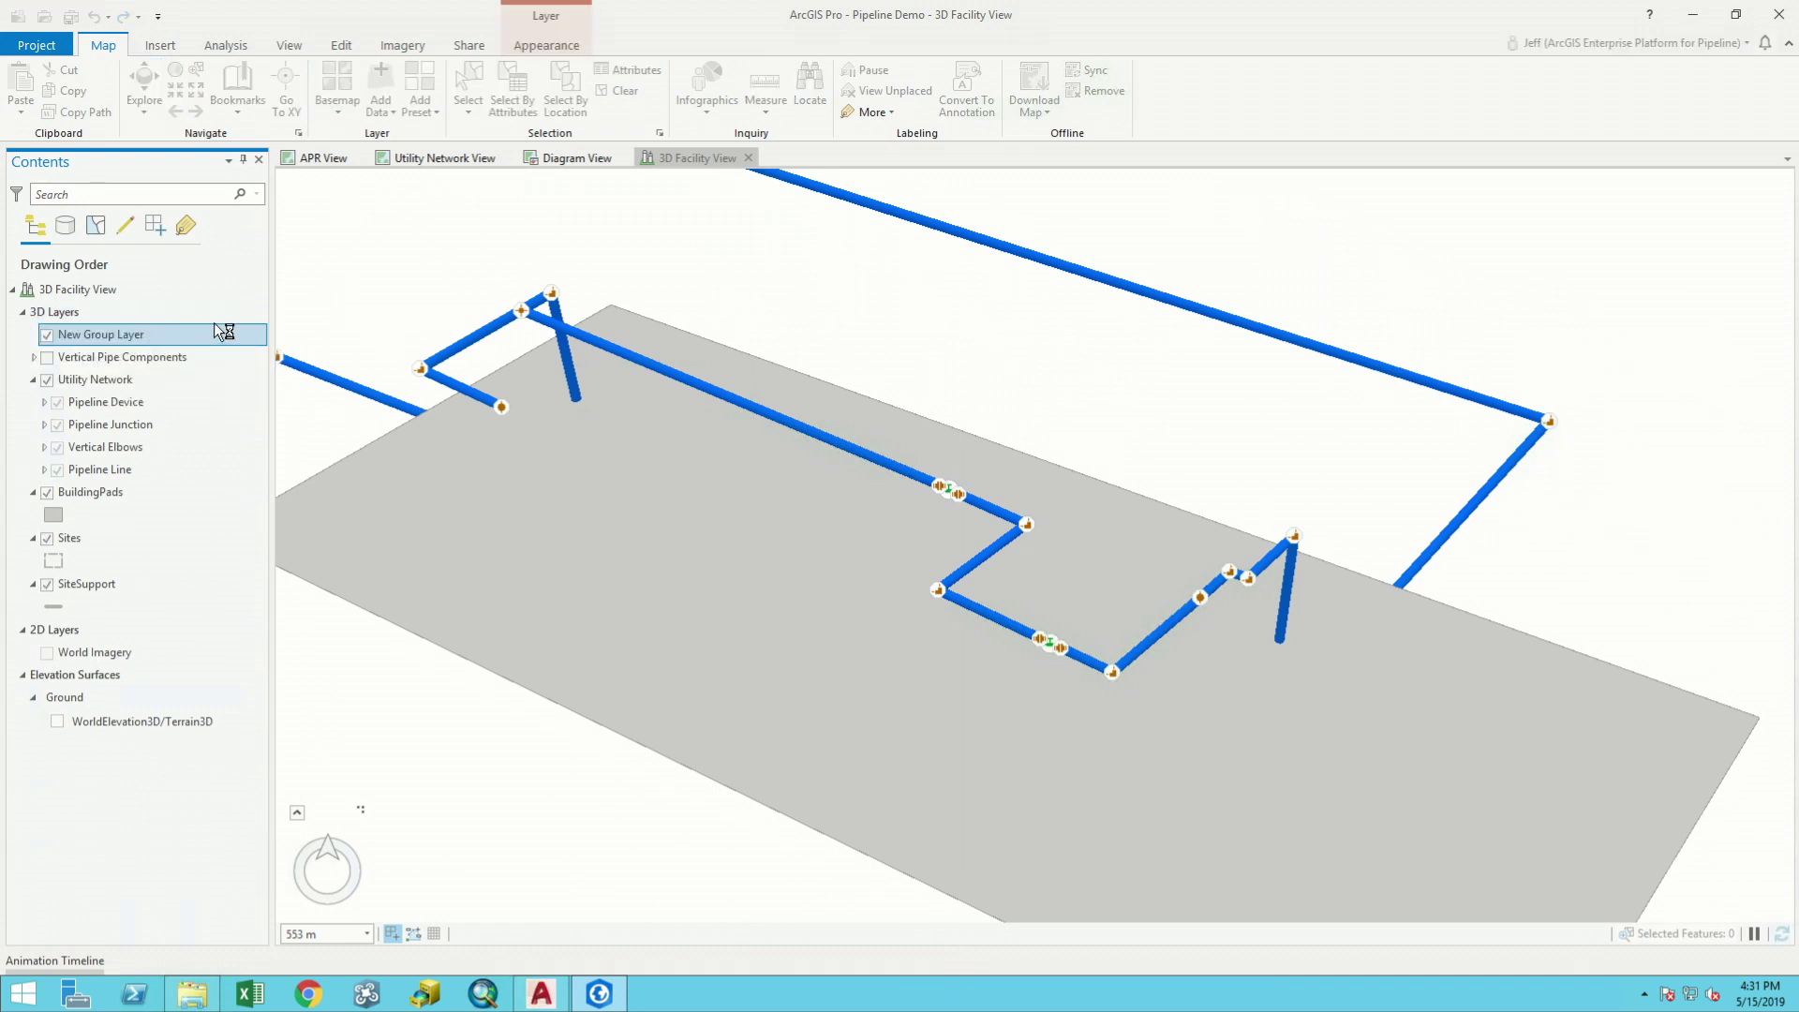
right_click(84, 285)
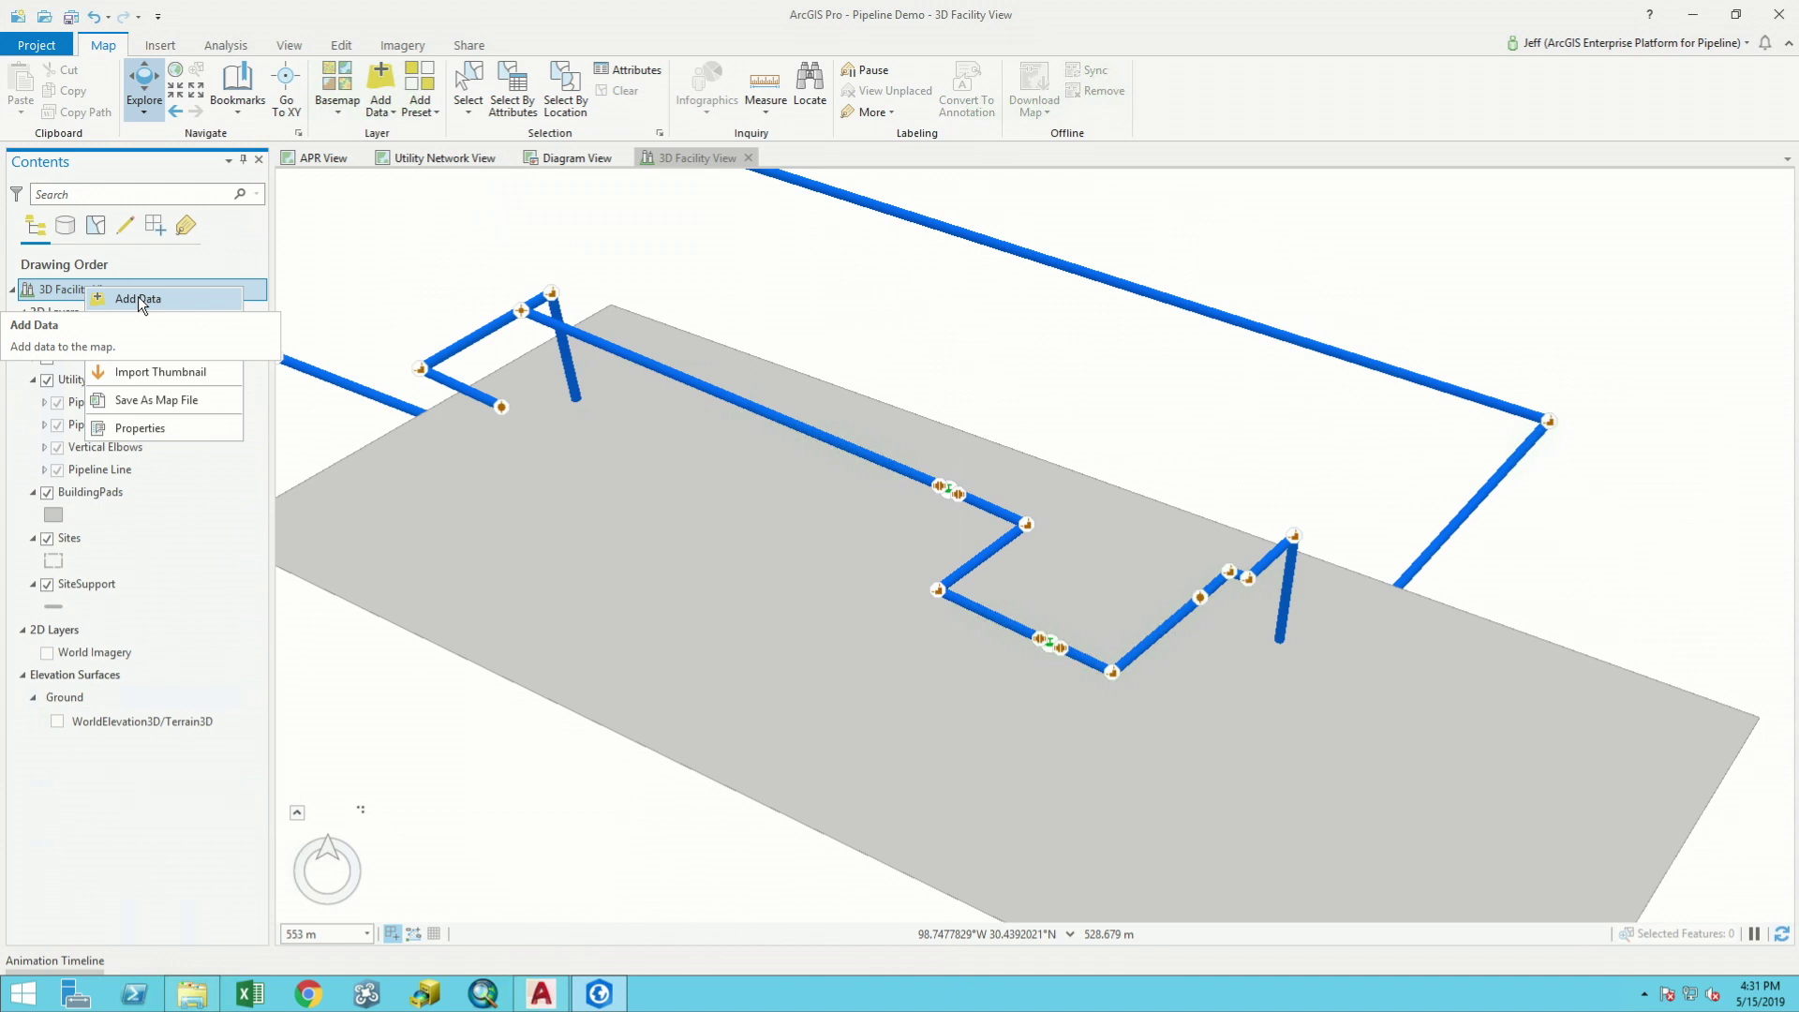
click(138, 296)
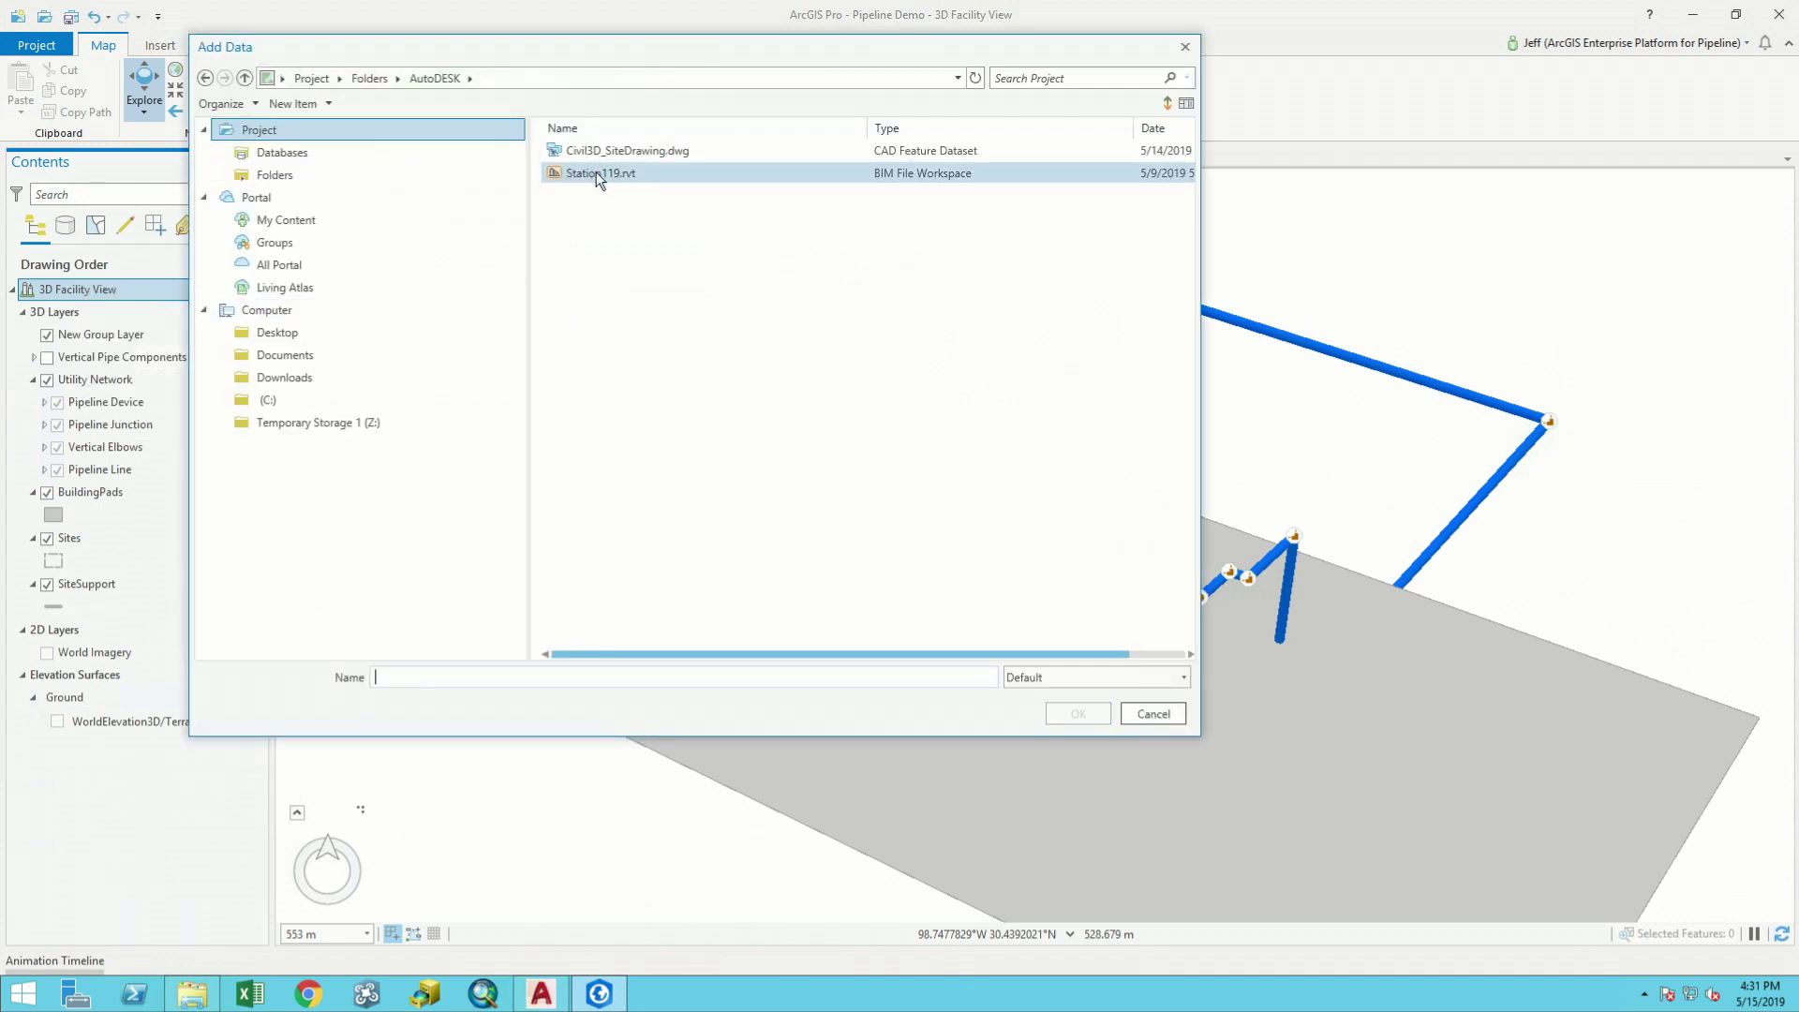
double_click(596, 170)
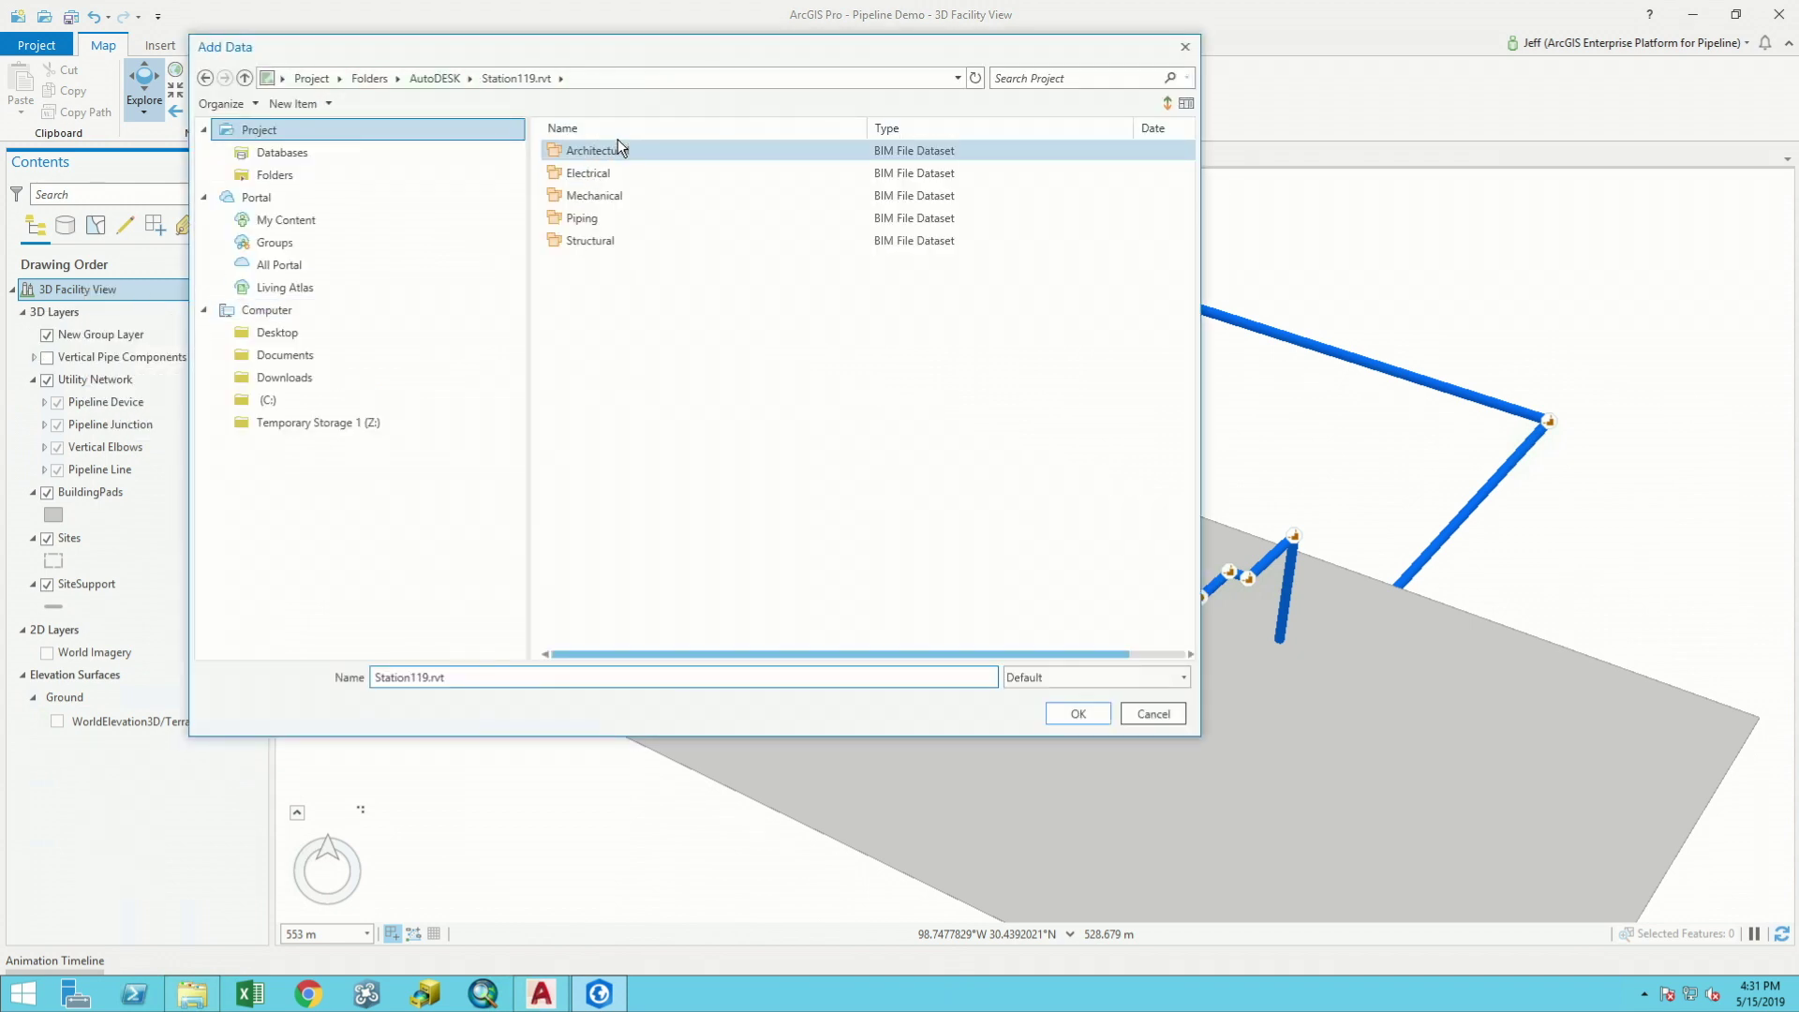
click(585, 221)
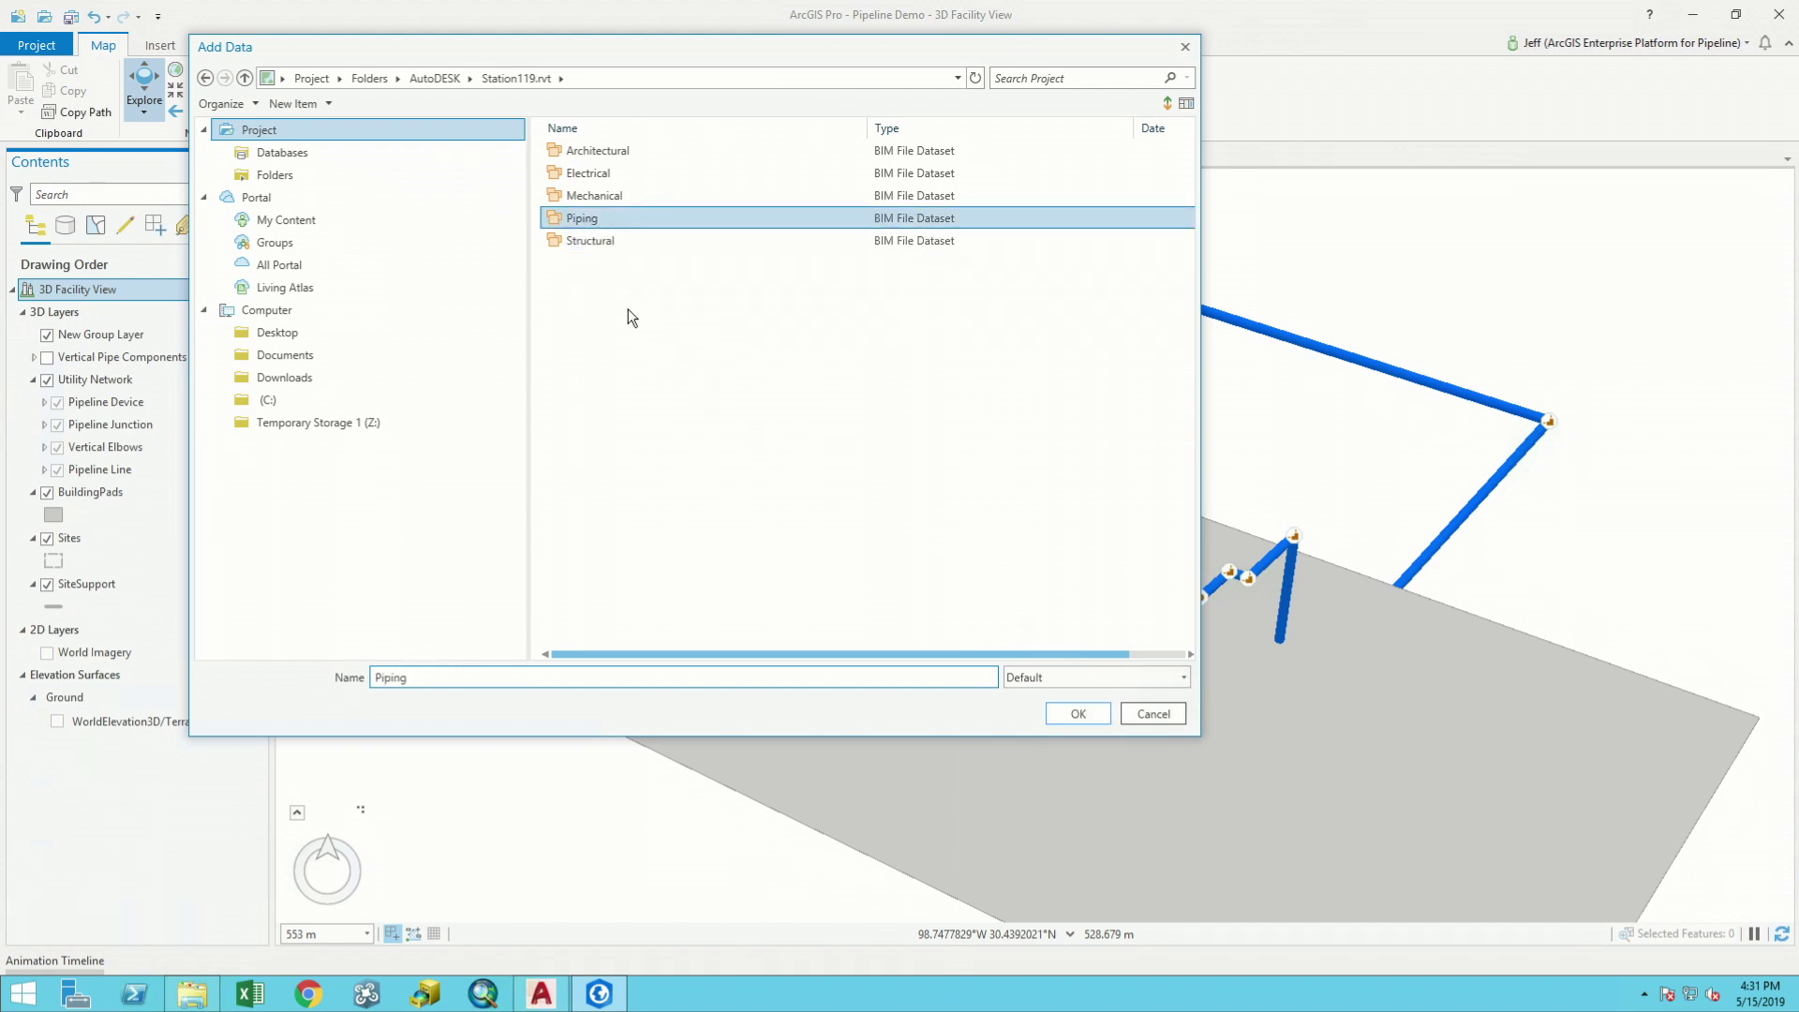
click(1096, 715)
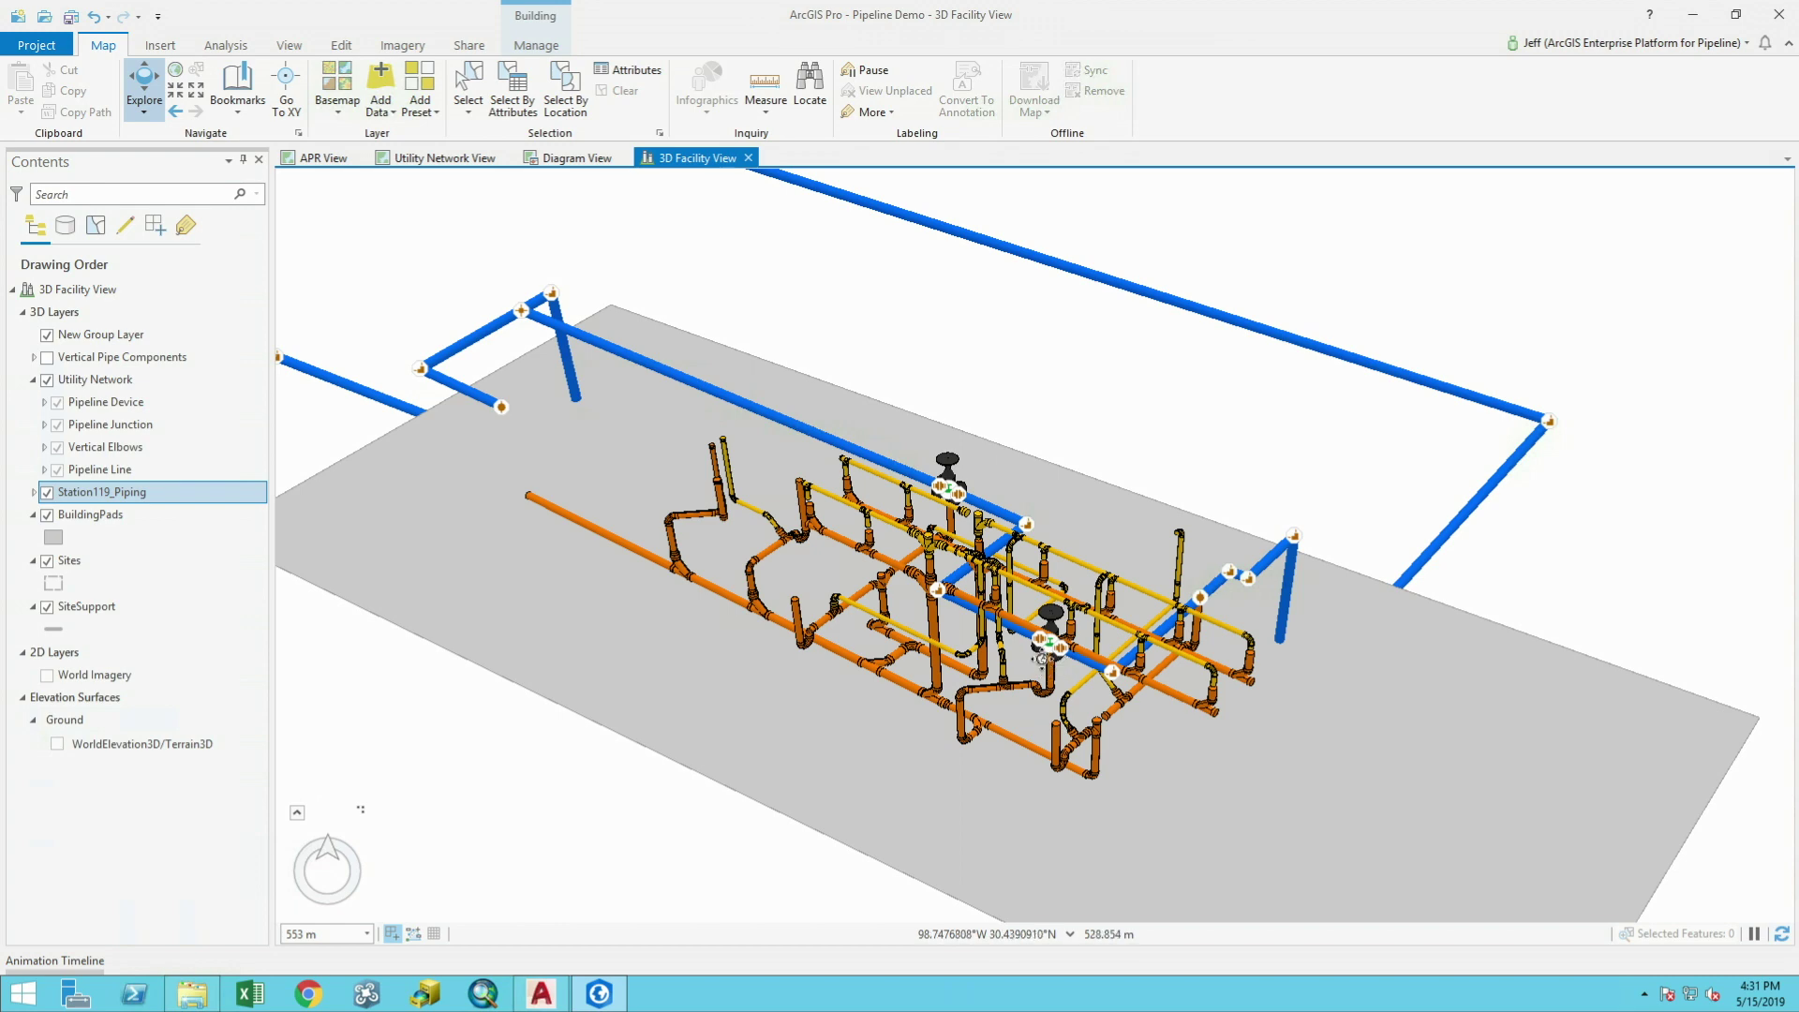
drag(1043, 659, 422, 571)
scroll(951, 520, up, 5)
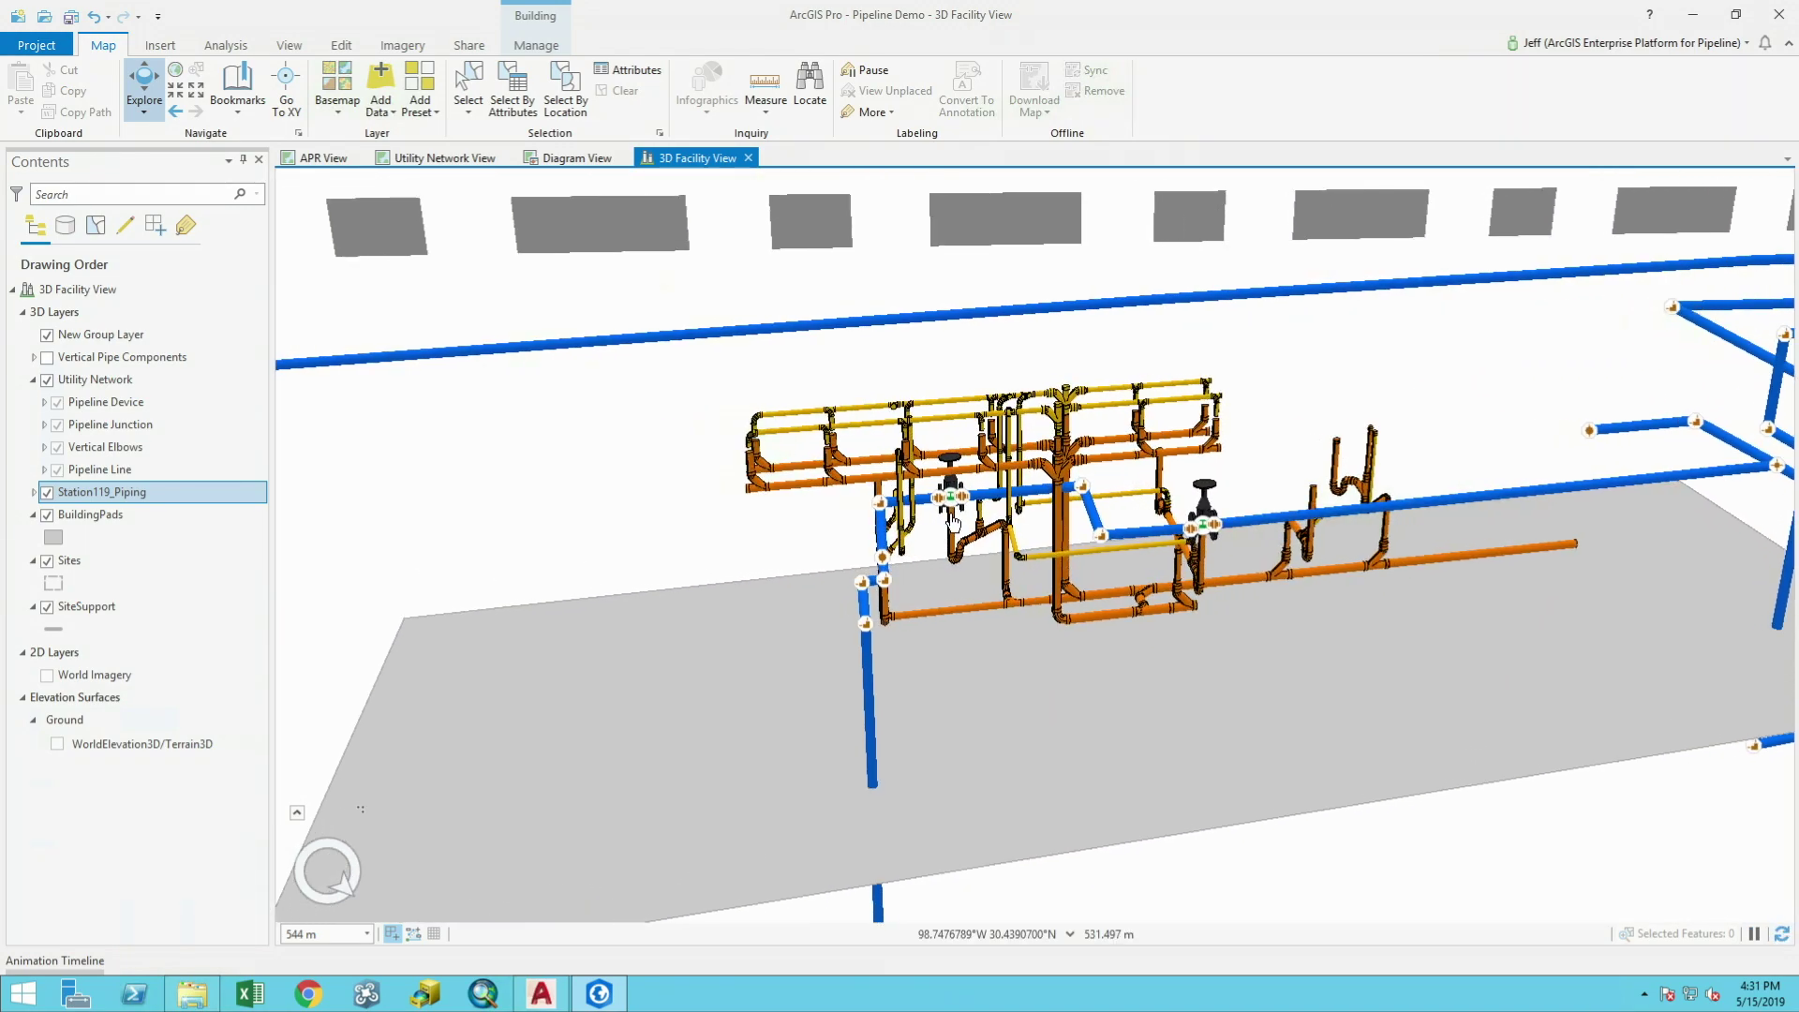
scroll(949, 524, up, 3)
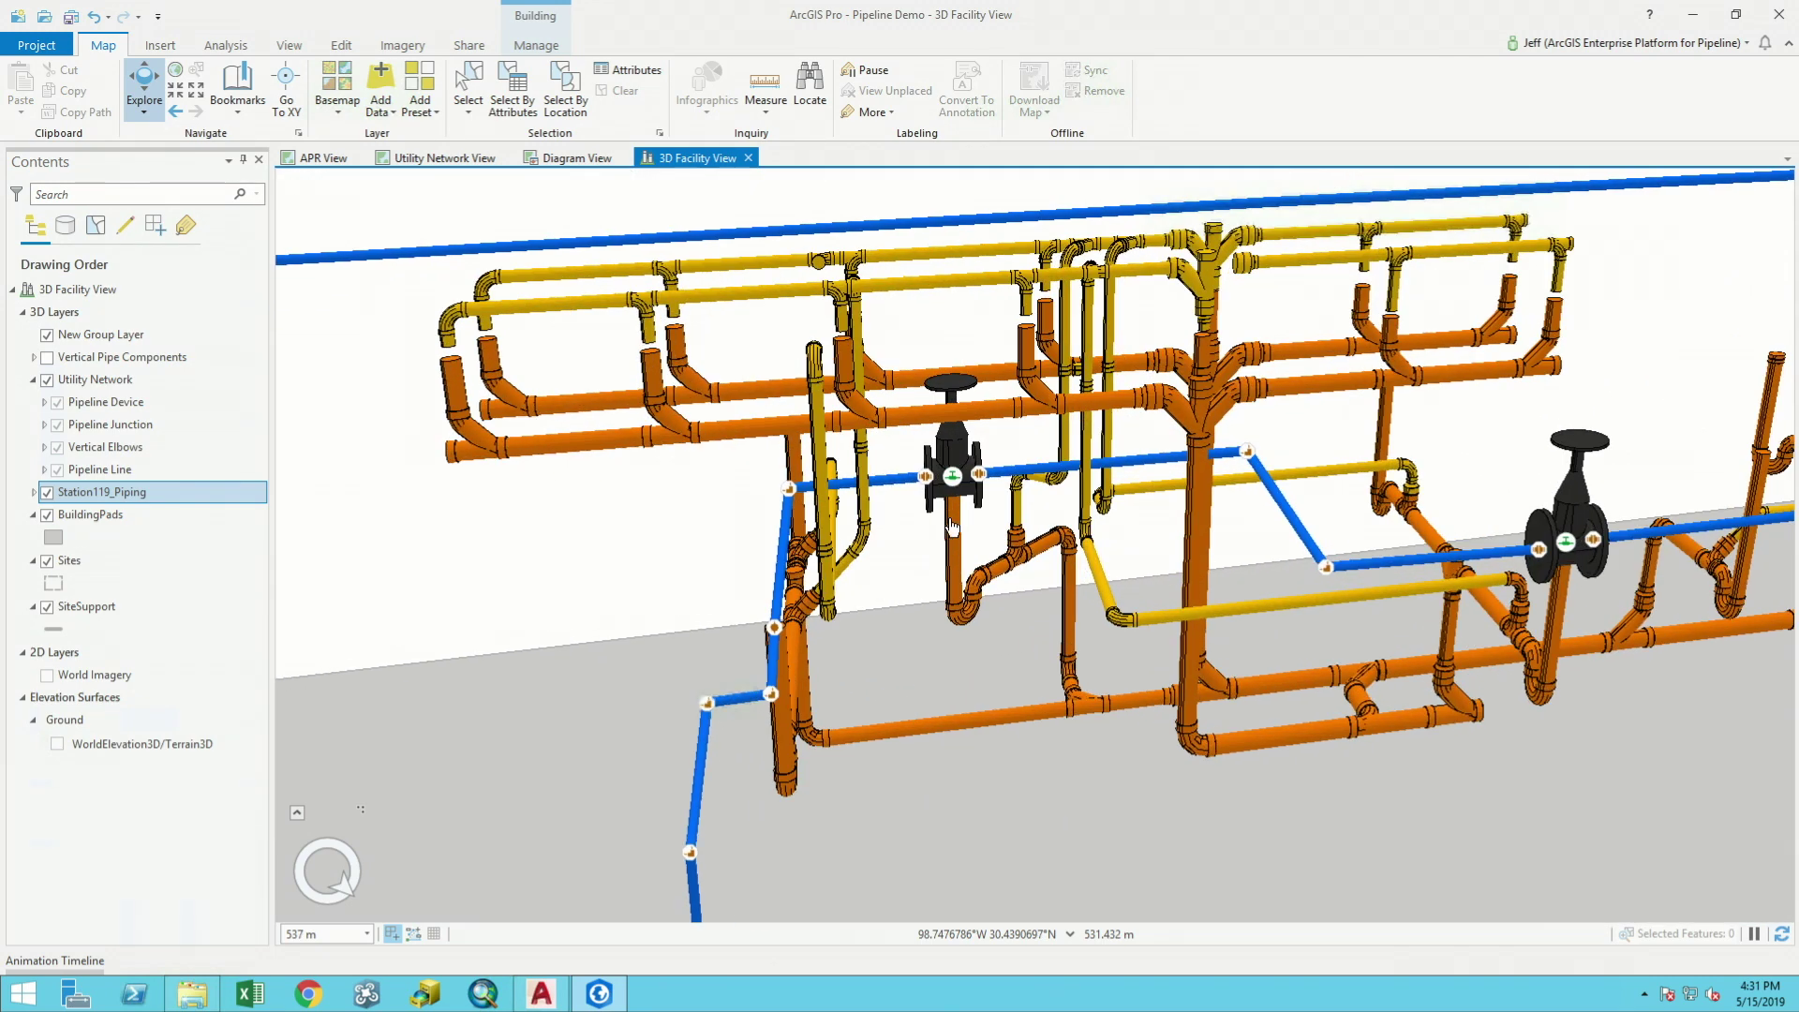
click(956, 436)
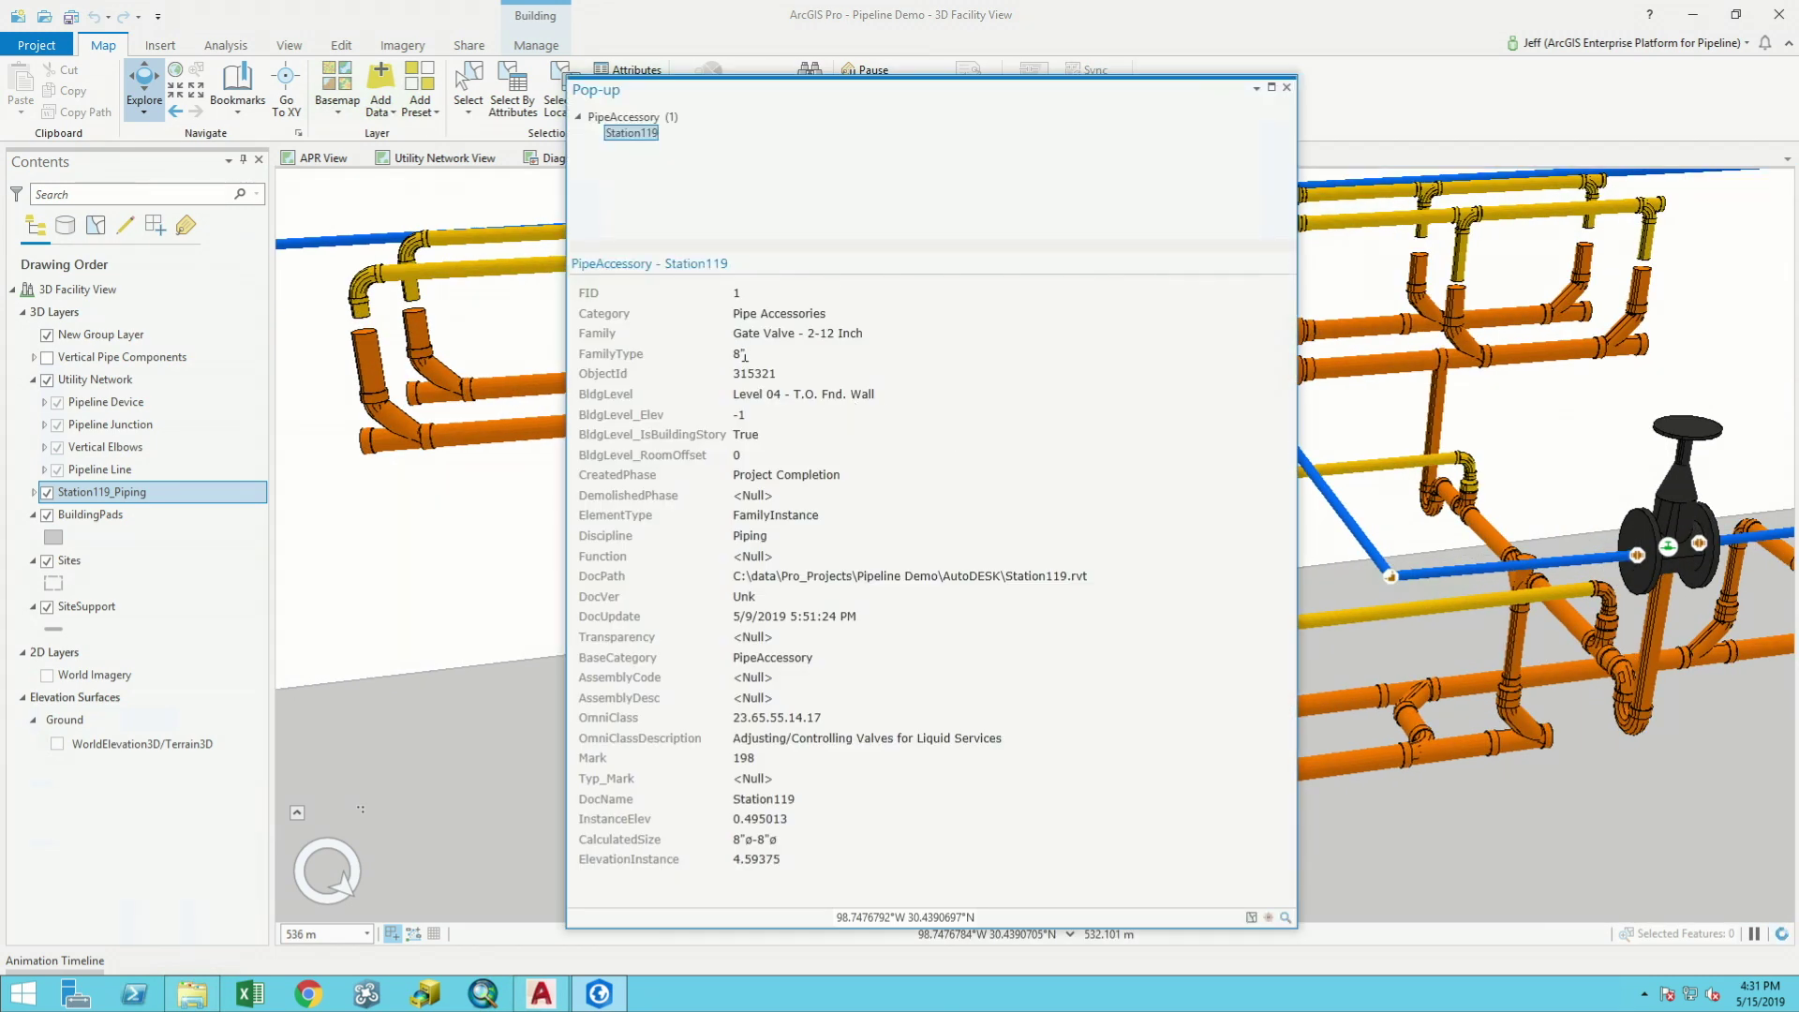
click(1286, 87)
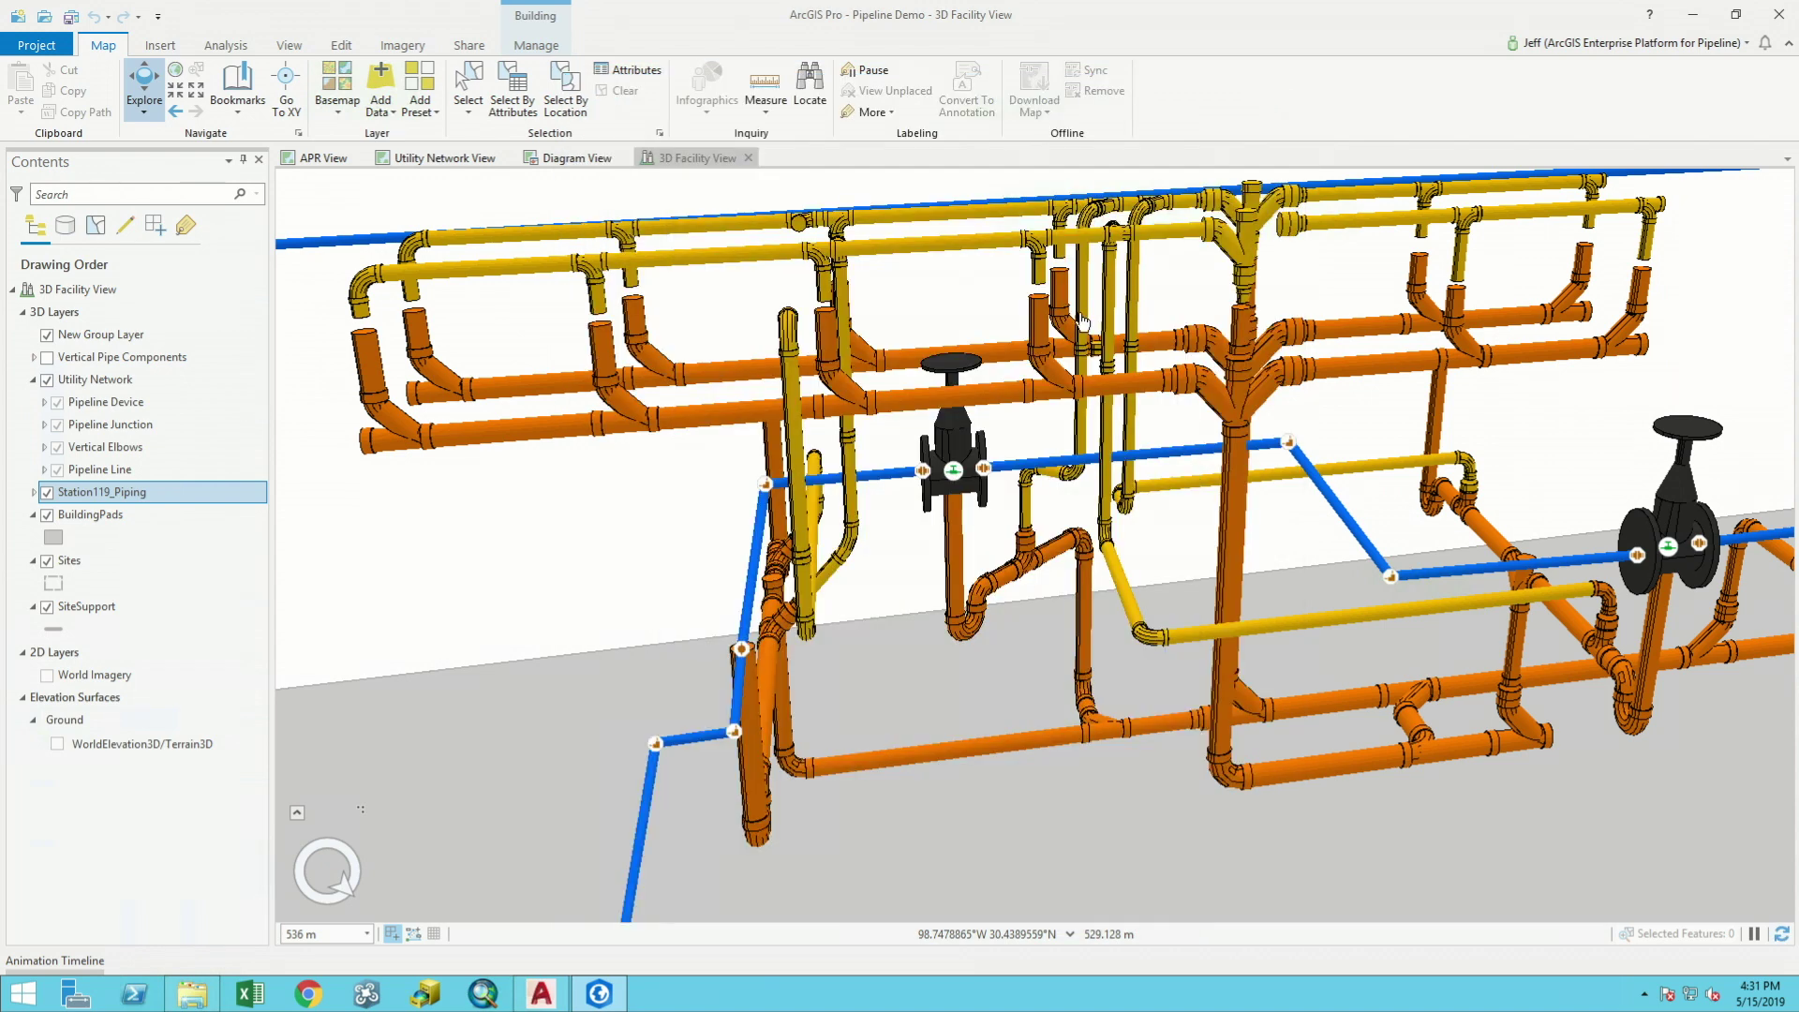
click(953, 476)
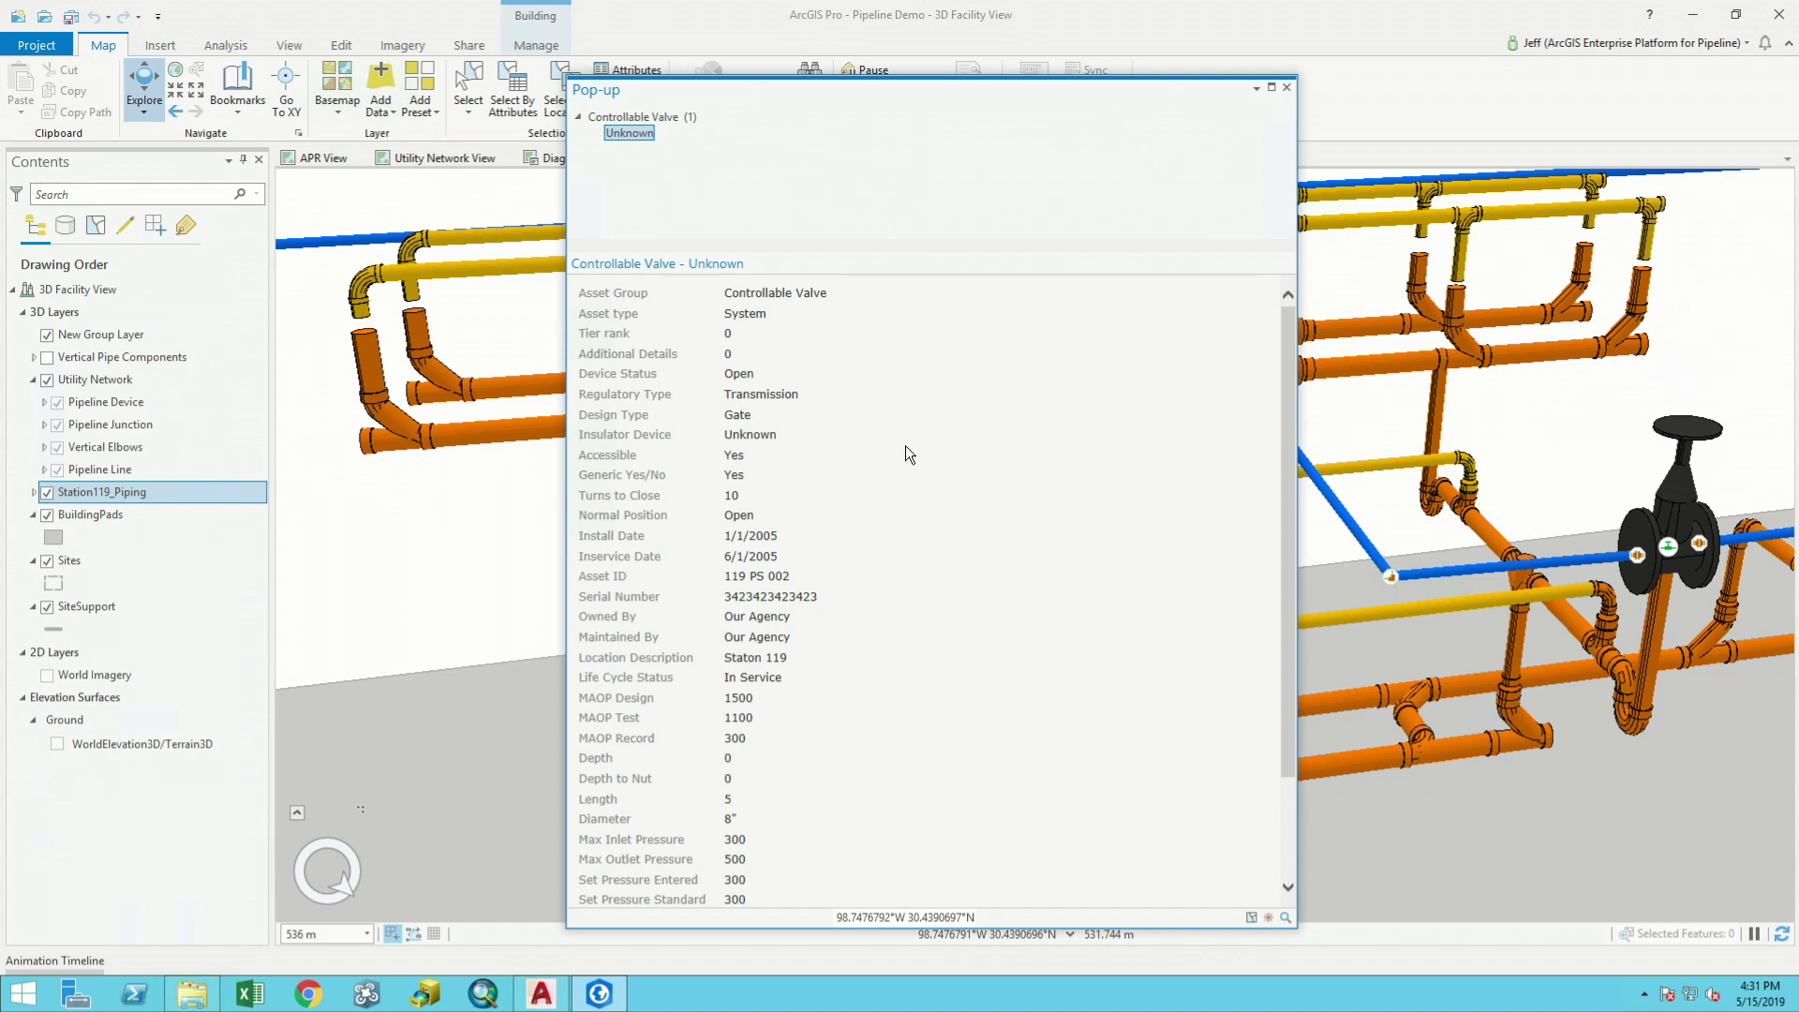
click(1287, 88)
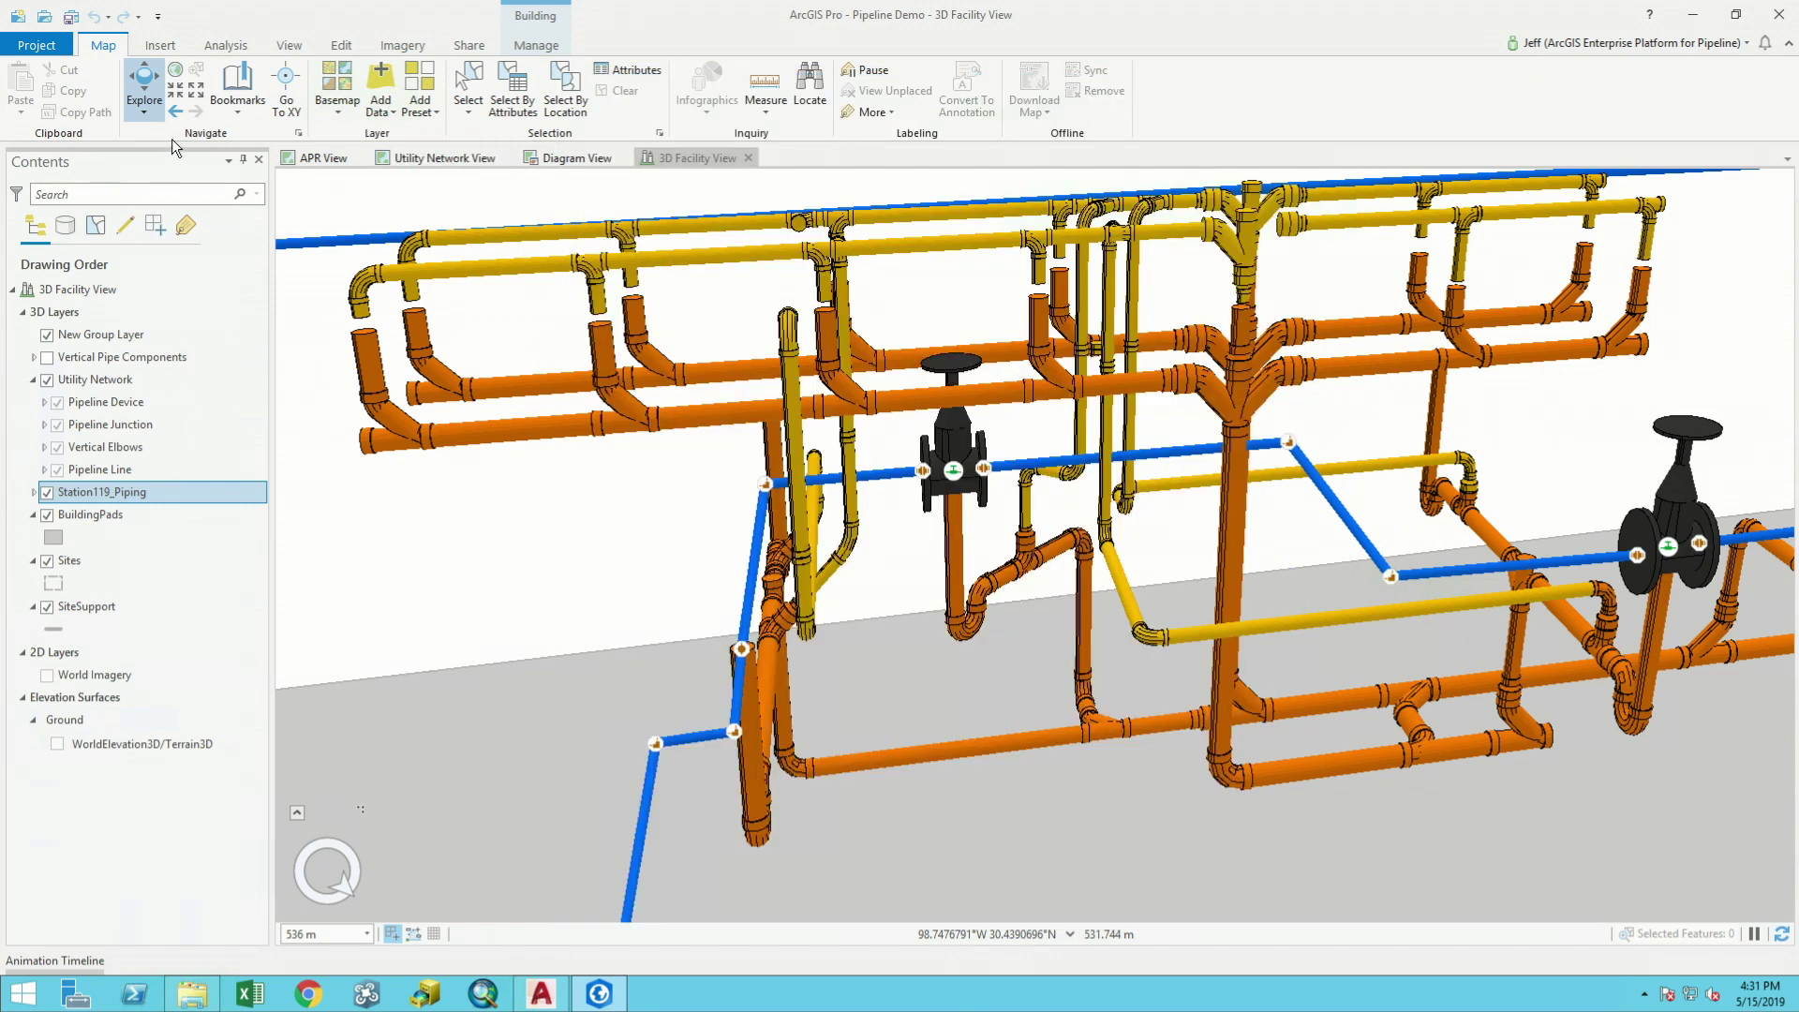
click(237, 110)
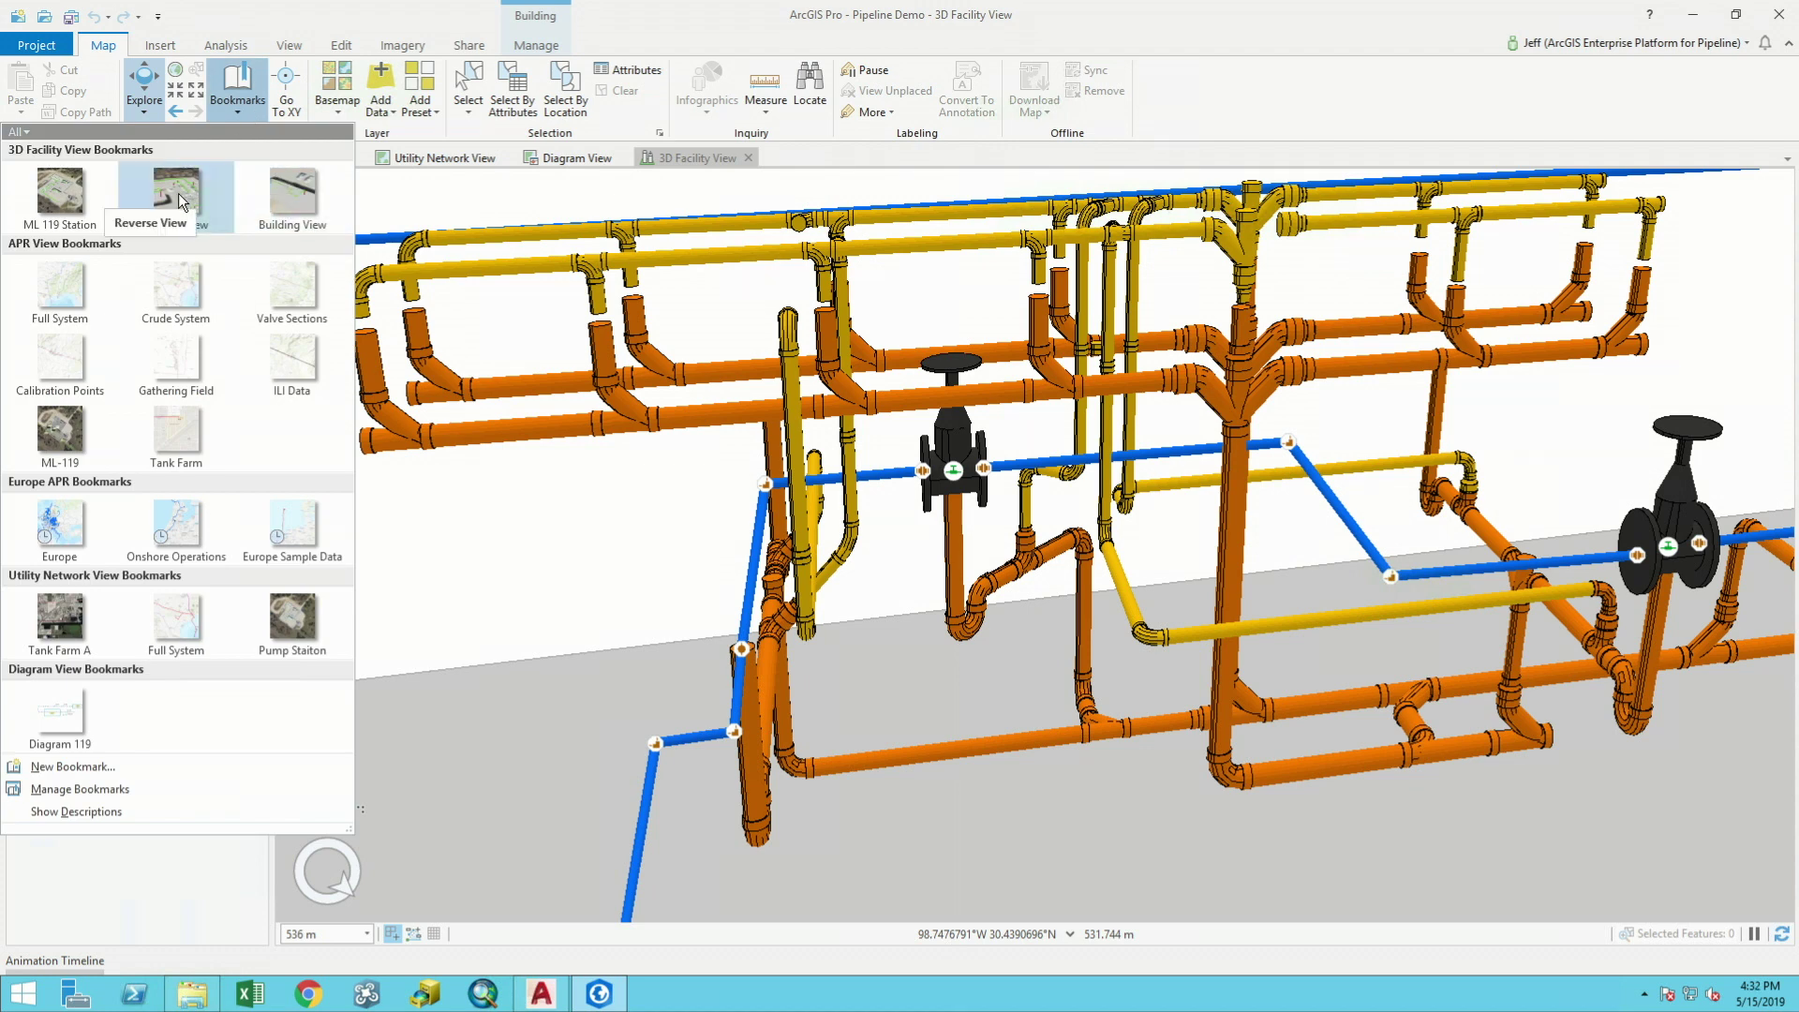
click(286, 191)
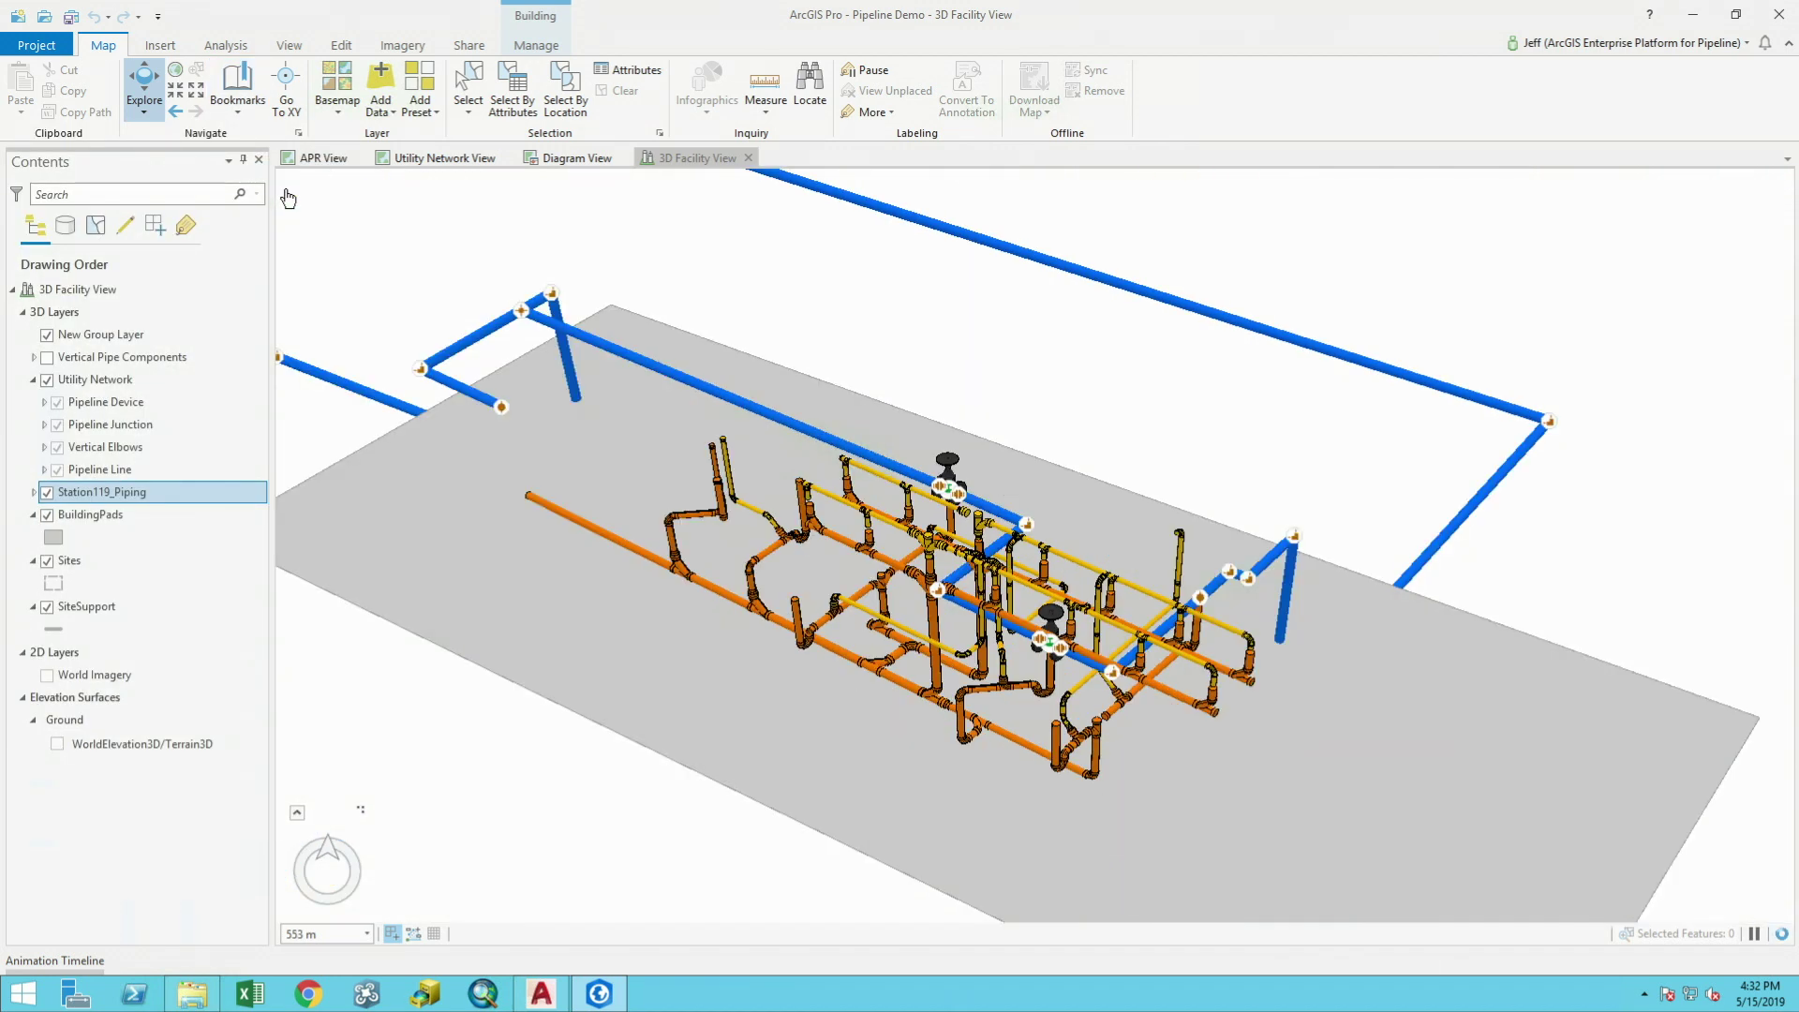